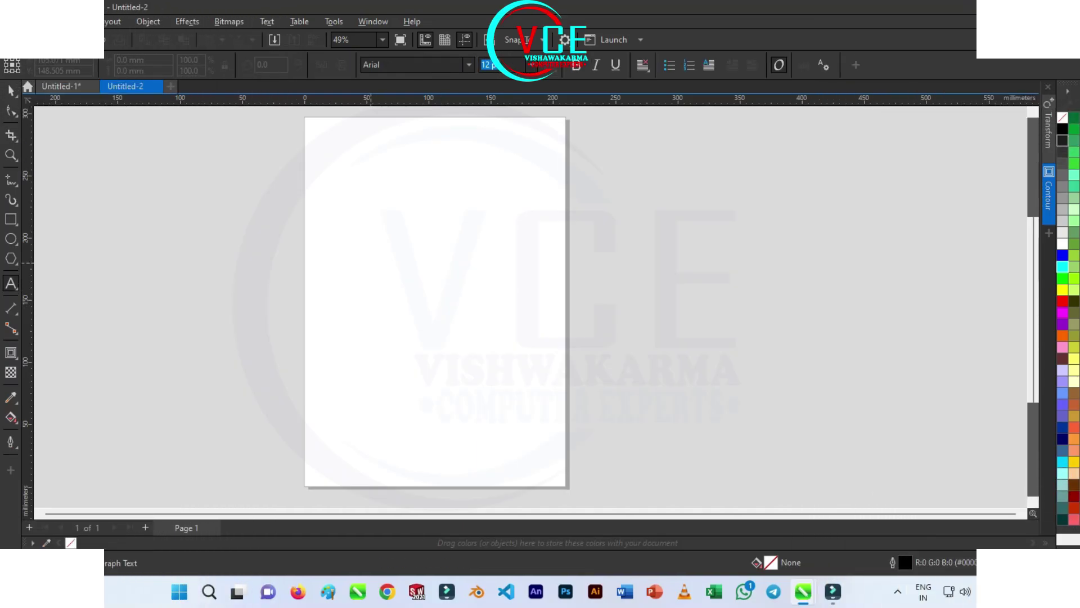
Add the artistic text "CL" on the page and scale it up to about 71 by 44 mm.
{"action": "left_click", "coordinate": [378, 253]}
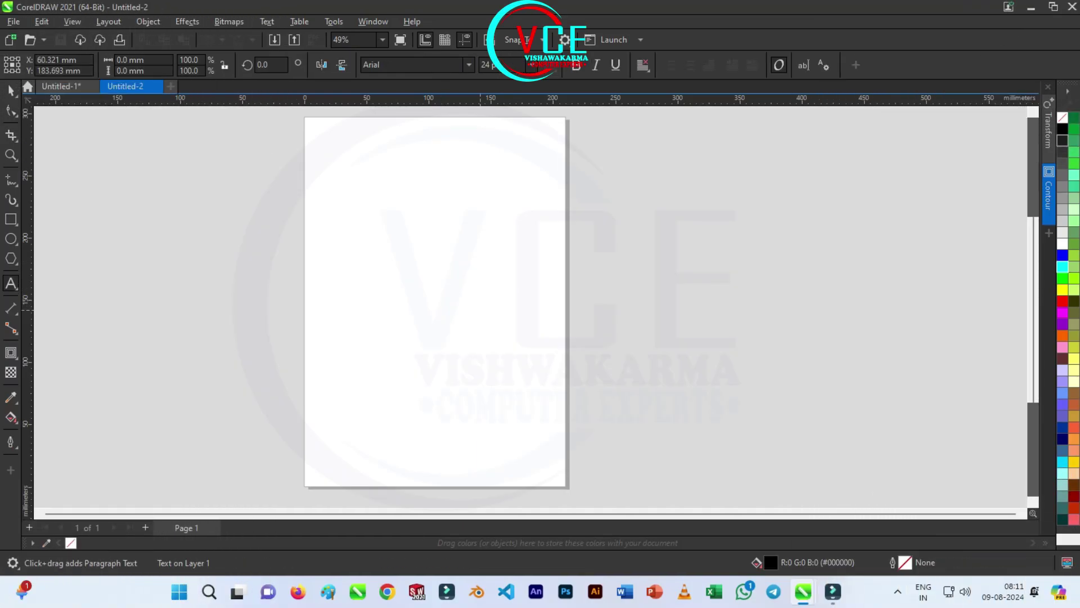
{"action": "type", "text": "CL"}
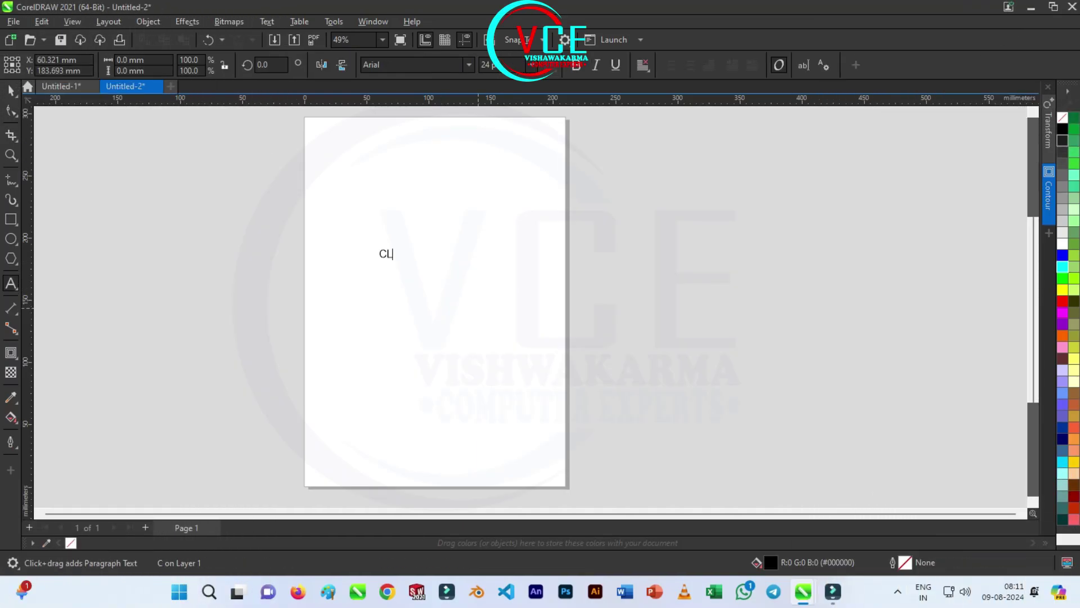
{"action": "key", "text": "ctrl+space"}
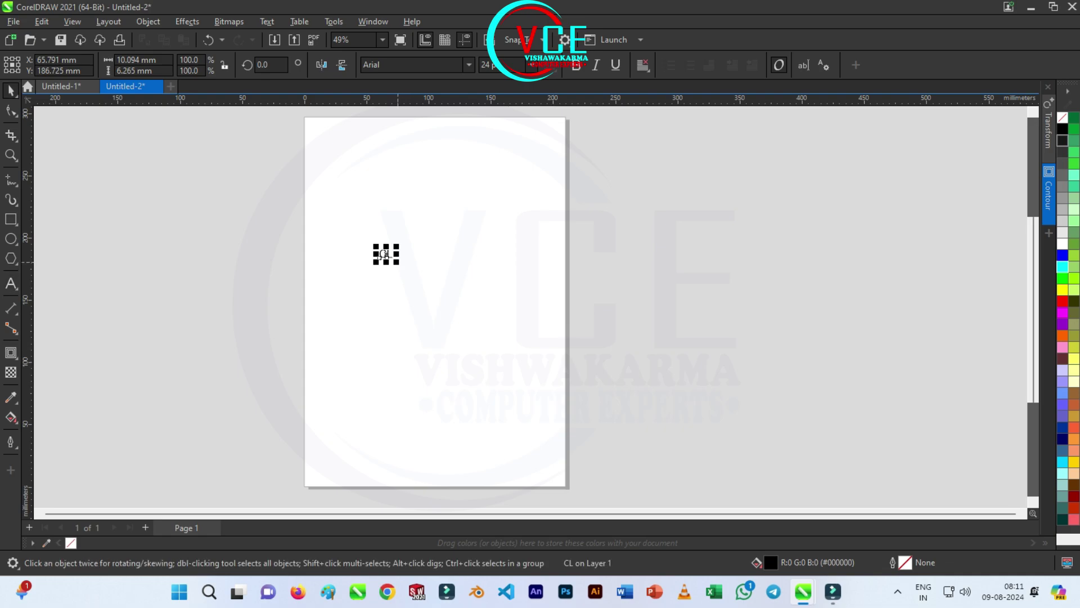
{"action": "left_click_drag", "start_coordinate": [398, 262], "coordinate": [472, 308]}
{"action": "scroll", "coordinate": [457, 269], "scroll_direction": "up", "scroll_amount": 2}
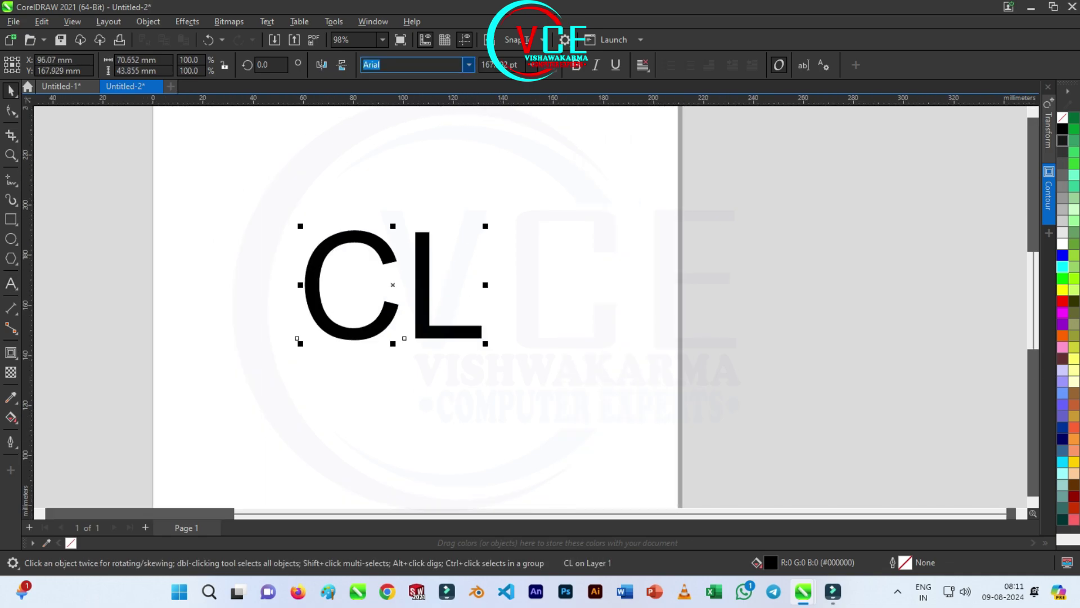
Set the font of the CL text to Bajoran.
{"action": "left_click", "coordinate": [468, 65]}
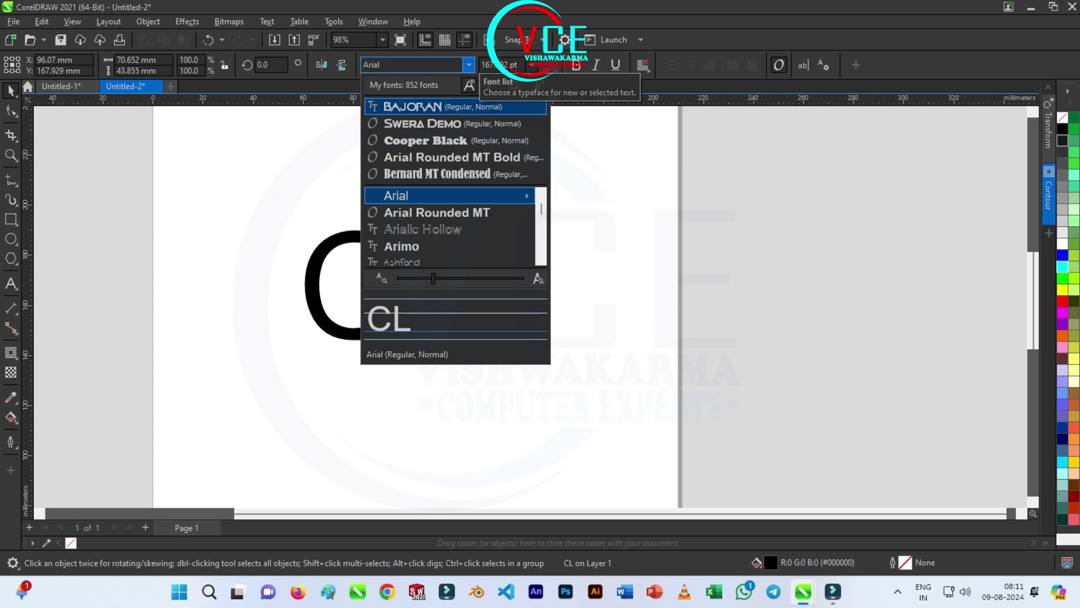
{"action": "scroll", "coordinate": [450, 227], "scroll_direction": "down", "scroll_amount": 3}
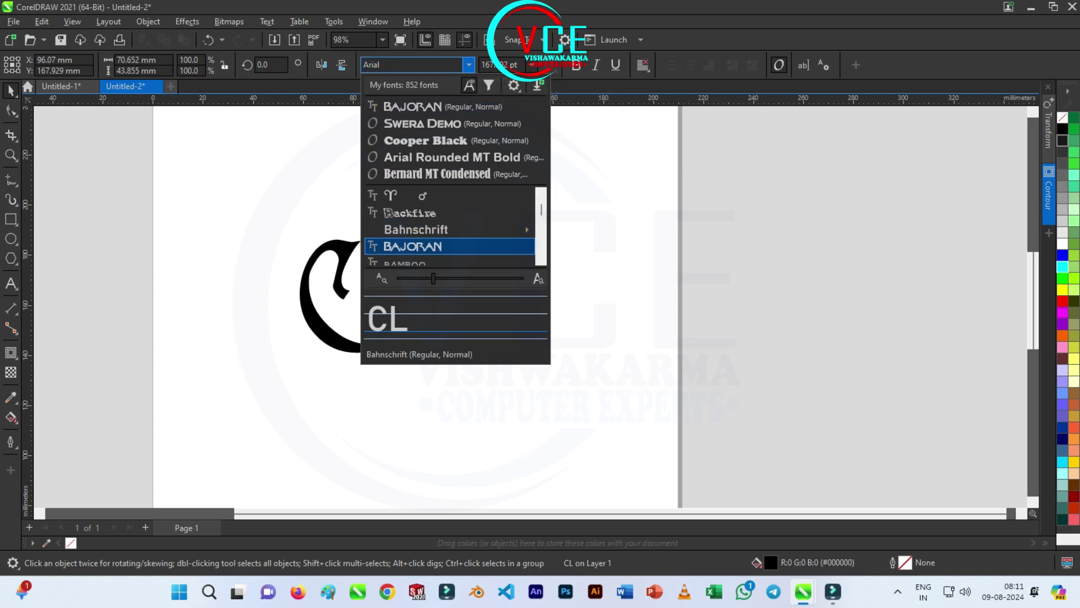
{"action": "left_click", "coordinate": [413, 247]}
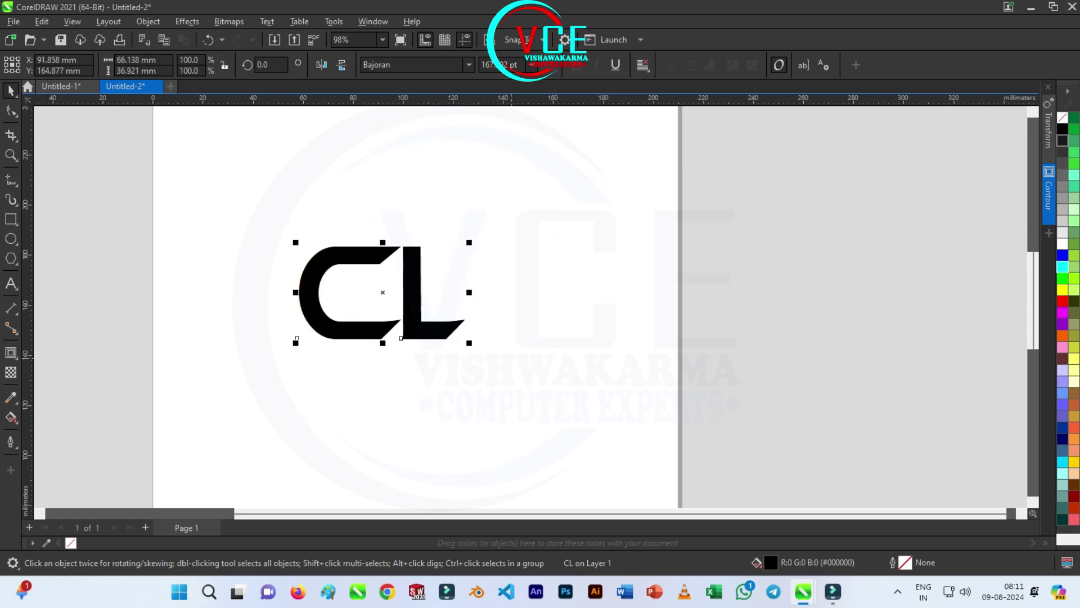
{"action": "scroll", "coordinate": [409, 280], "scroll_direction": "up", "scroll_amount": 3}
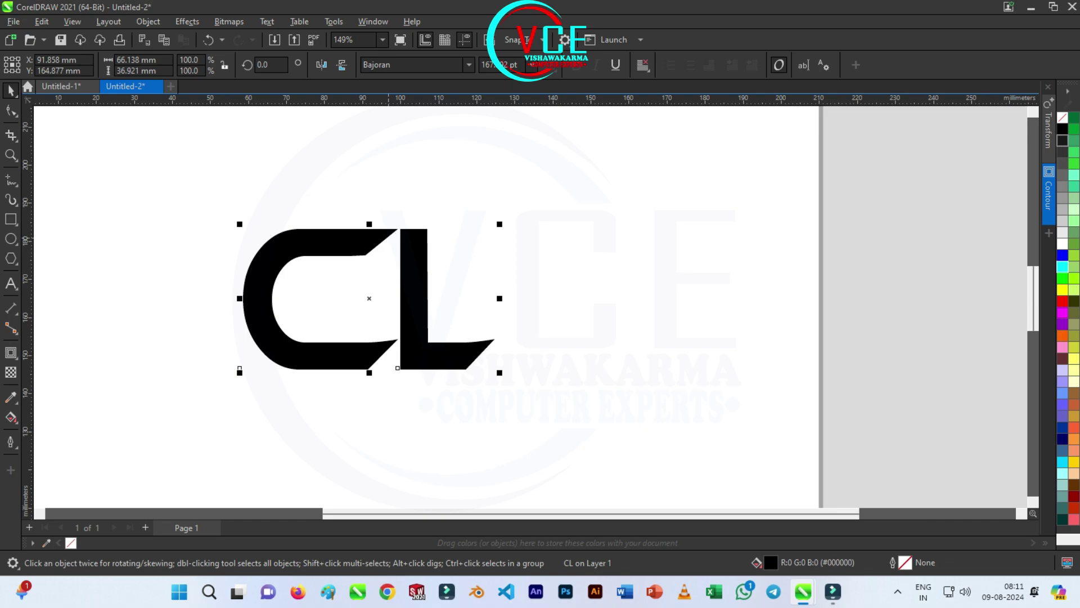
Break the CL text apart into single letters and move the L away to the right of the C.
{"action": "left_click", "coordinate": [148, 21]}
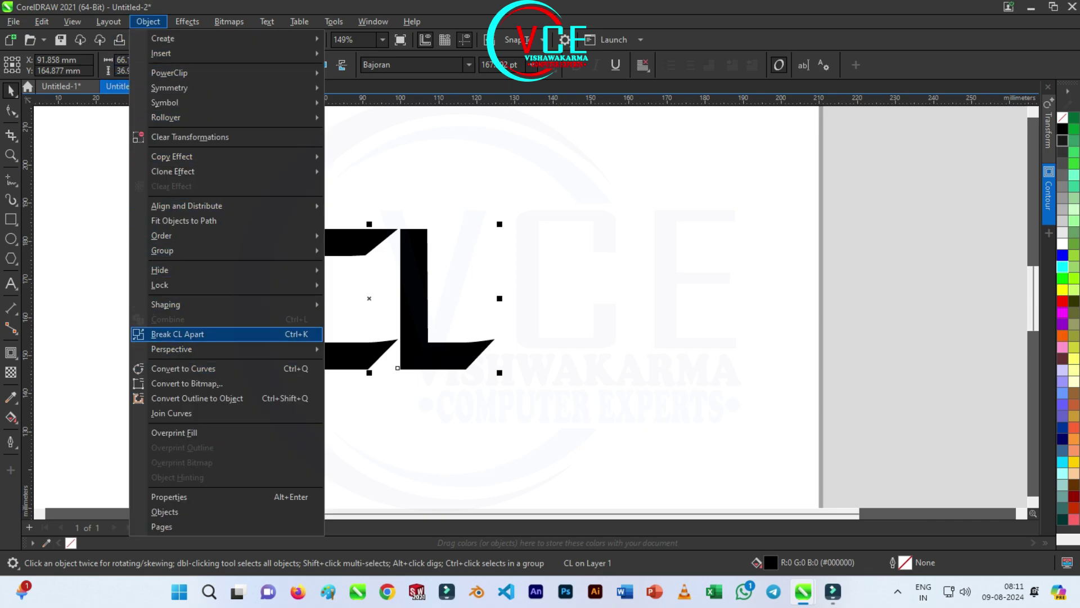
{"action": "left_click", "coordinate": [177, 334]}
{"action": "left_click_drag", "start_coordinate": [400, 369], "coordinate": [531, 372]}
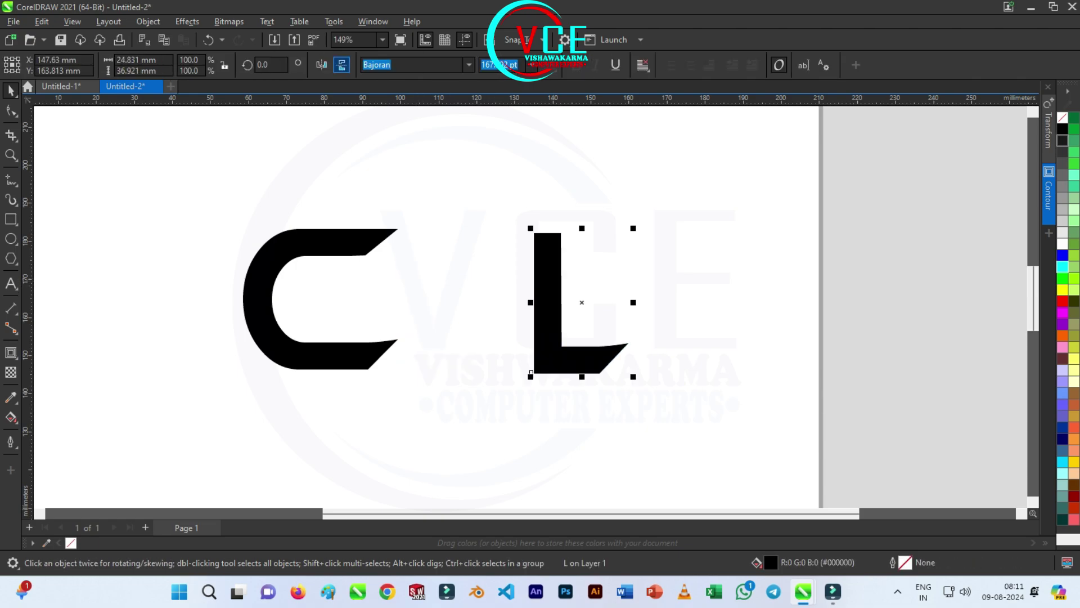
Mirror the L vertically and place it over the C's lower arm so its stem extends below the C.
{"action": "left_click", "coordinate": [341, 65]}
{"action": "scroll", "coordinate": [630, 168], "scroll_direction": "down", "scroll_amount": 1}
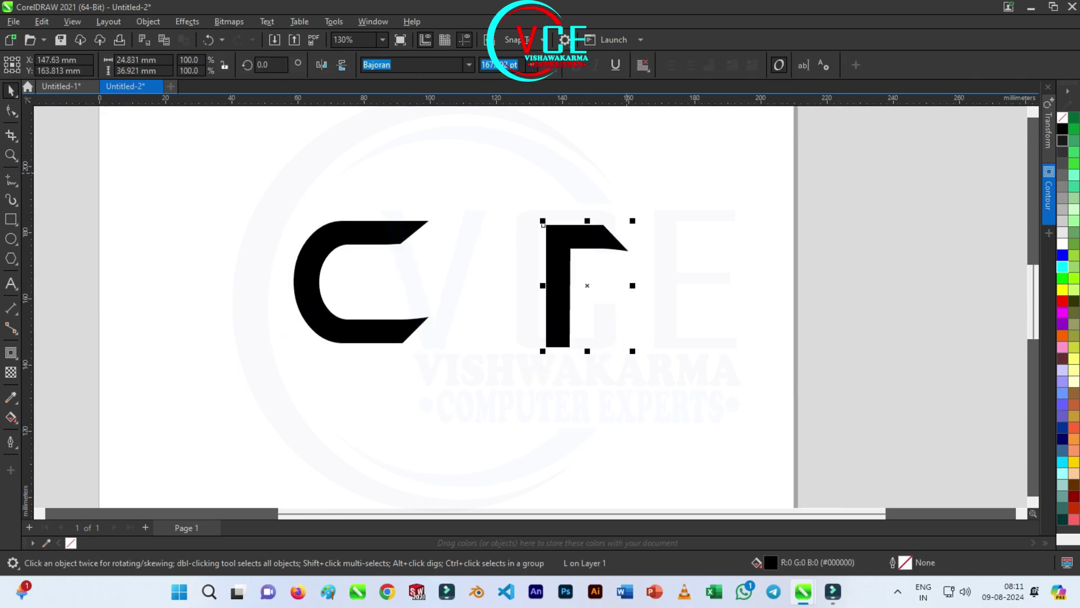
{"action": "left_click_drag", "start_coordinate": [562, 287], "coordinate": [363, 336]}
{"action": "scroll", "coordinate": [376, 272], "scroll_direction": "up", "scroll_amount": 2}
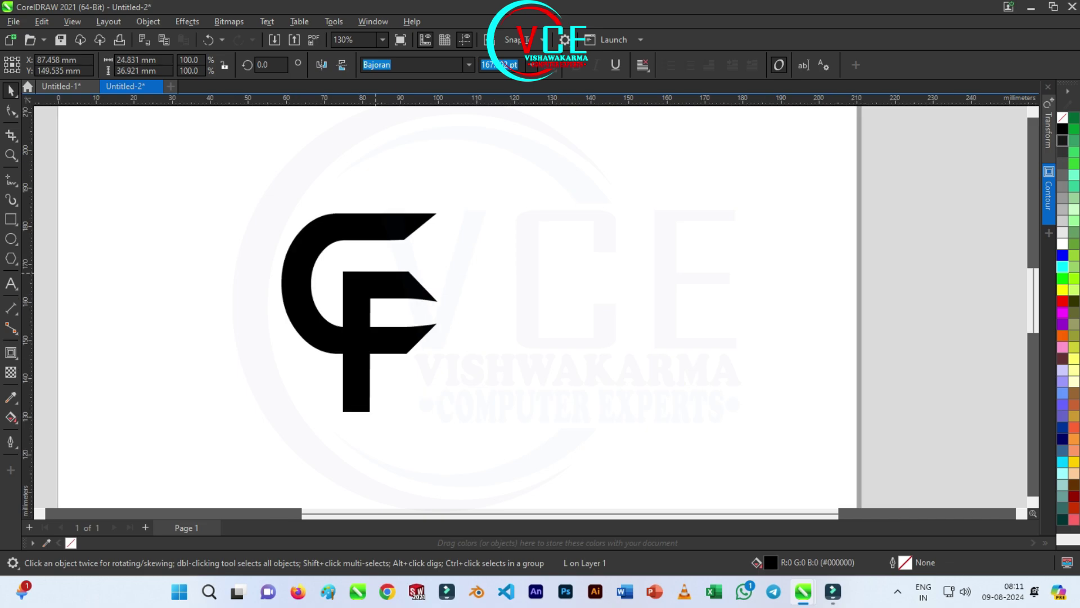
{"action": "scroll", "coordinate": [396, 191], "scroll_direction": "down", "scroll_amount": 2}
{"action": "scroll", "coordinate": [472, 322], "scroll_direction": "up", "scroll_amount": 4}
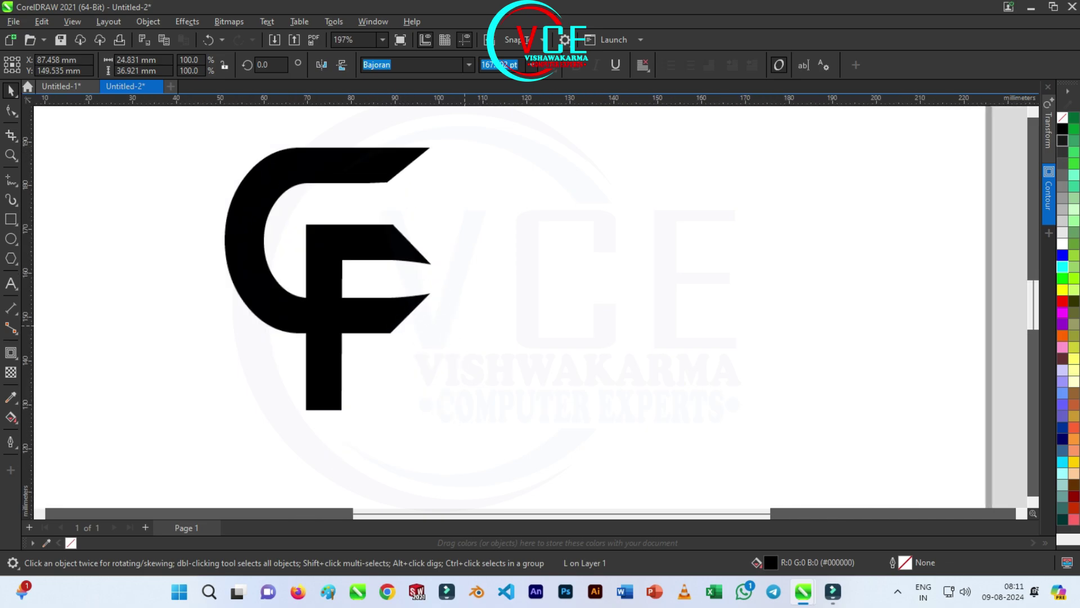
{"action": "scroll", "coordinate": [334, 180], "scroll_direction": "up", "scroll_amount": 1}
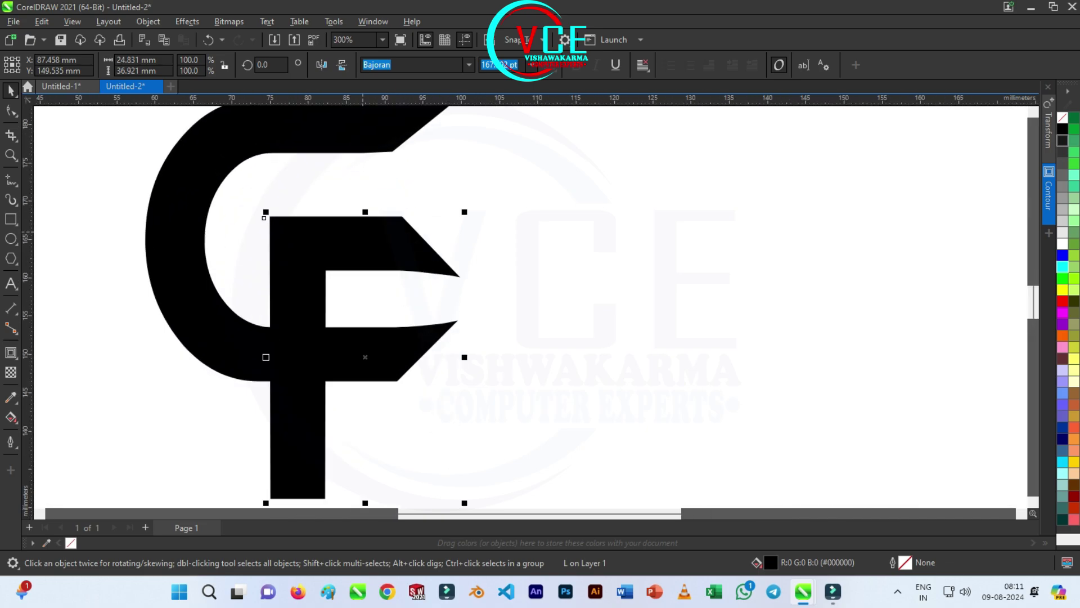
Convert the flipped L to curves and place a vertical guideline at the right tips of the C.
{"action": "right_click", "coordinate": [311, 230]}
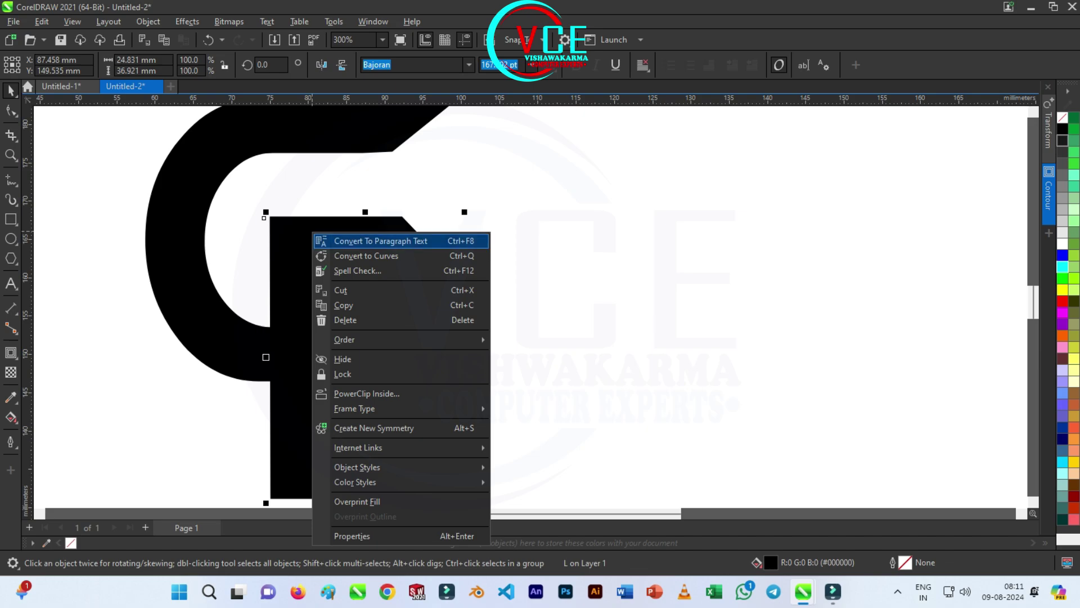
{"action": "left_click", "coordinate": [360, 252]}
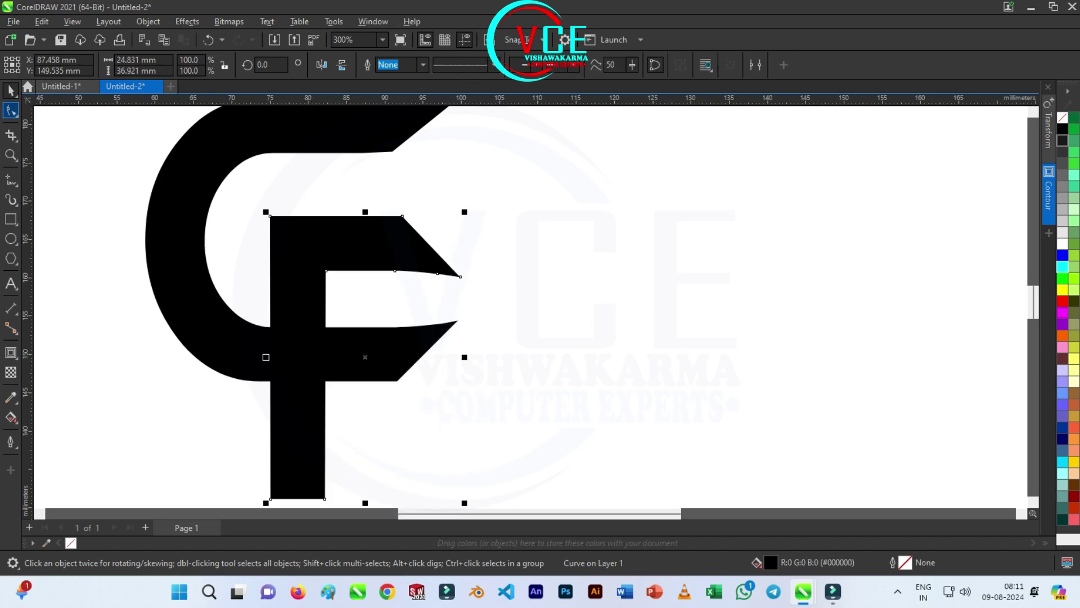
{"action": "left_click", "coordinate": [11, 110]}
{"action": "scroll", "coordinate": [401, 242], "scroll_direction": "down", "scroll_amount": 3}
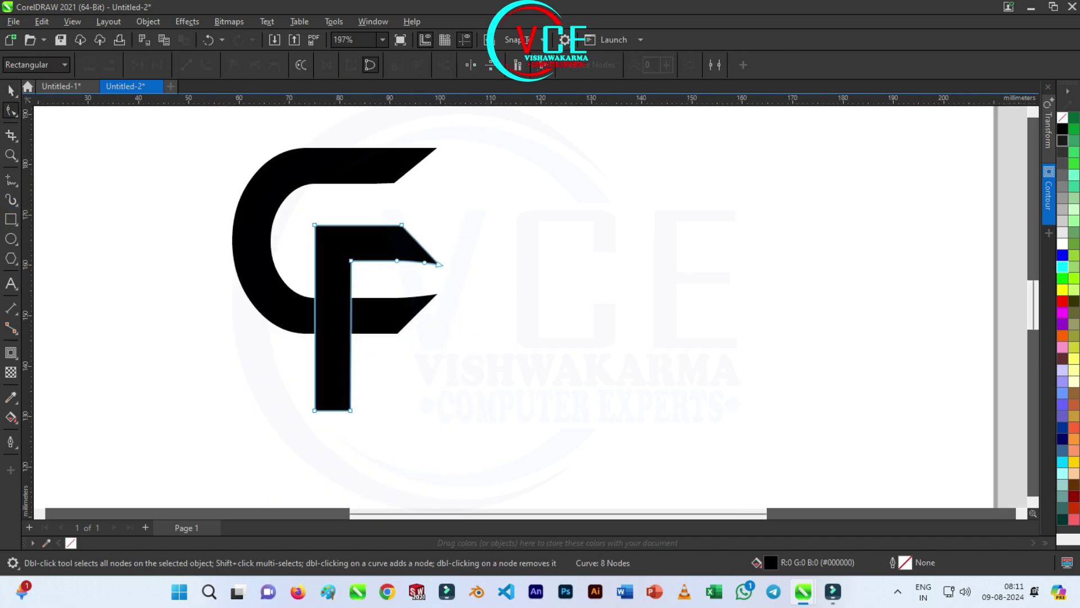
{"action": "left_click_drag", "start_coordinate": [50, 186], "coordinate": [435, 151]}
{"action": "scroll", "coordinate": [419, 242], "scroll_direction": "up", "scroll_amount": 2}
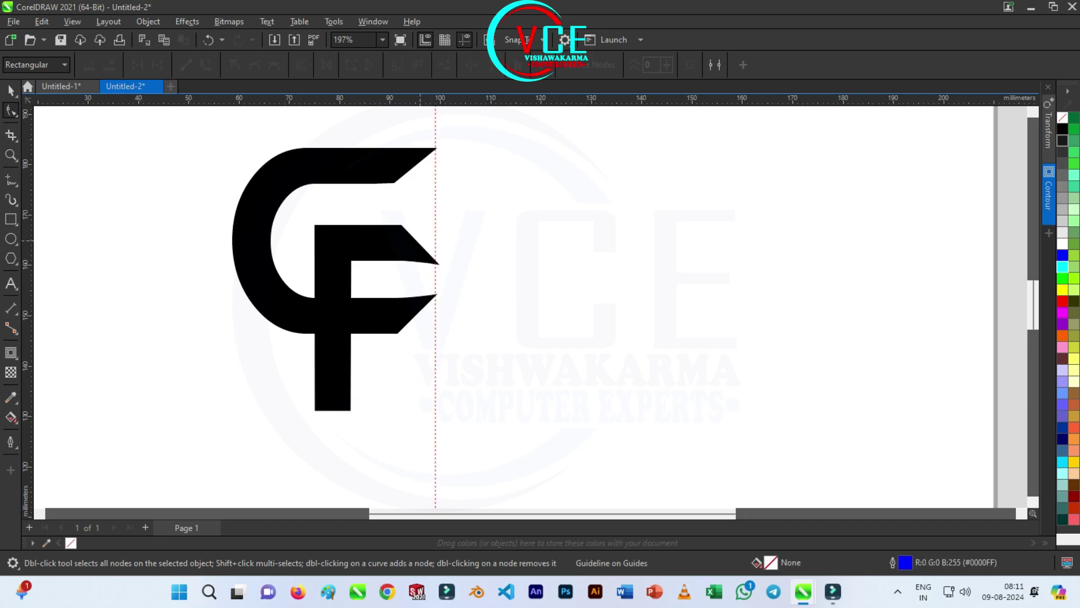
Reshape the flipped L's arm by extending its upper corner to the guideline and removing the extra tip nodes, leaving a straight slanted end.
{"action": "left_click", "coordinate": [418, 262]}
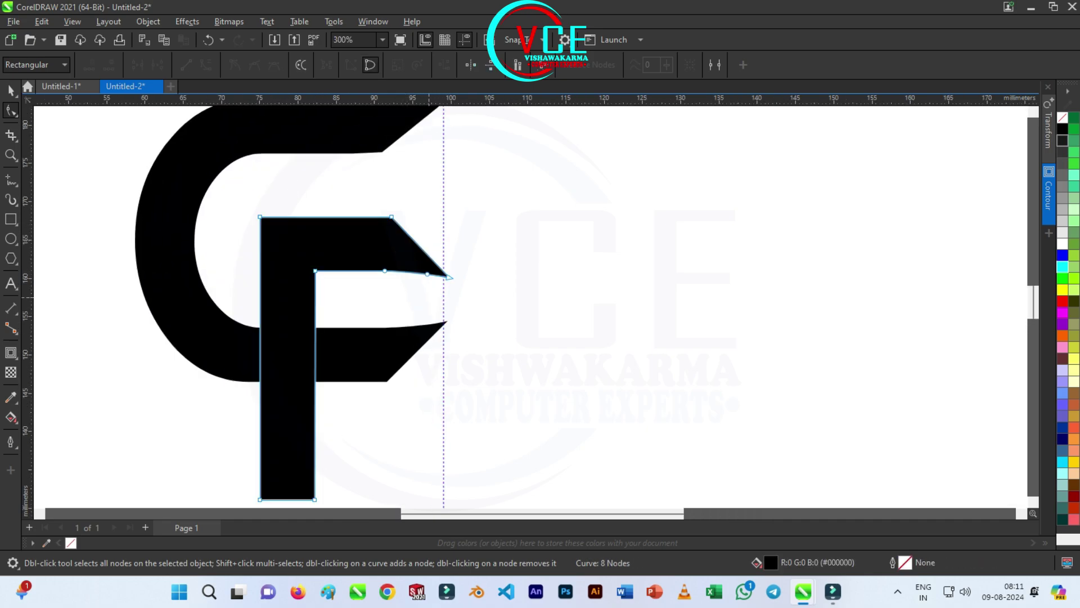
{"action": "left_click_drag", "start_coordinate": [391, 216], "coordinate": [442, 217]}
{"action": "double_click", "coordinate": [448, 277]}
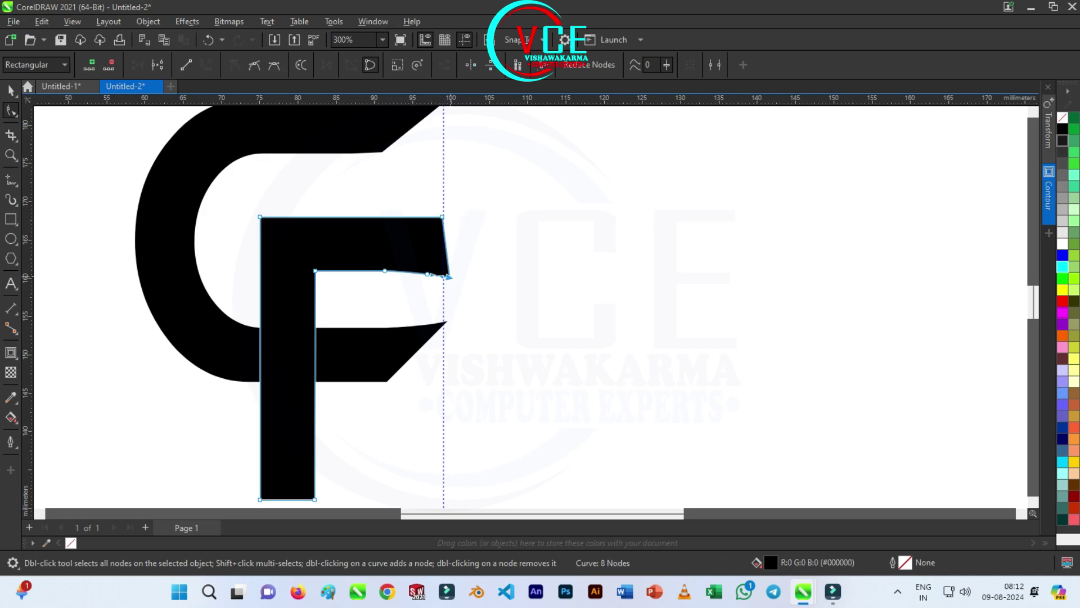
{"action": "double_click", "coordinate": [427, 273]}
{"action": "left_click", "coordinate": [444, 274]}
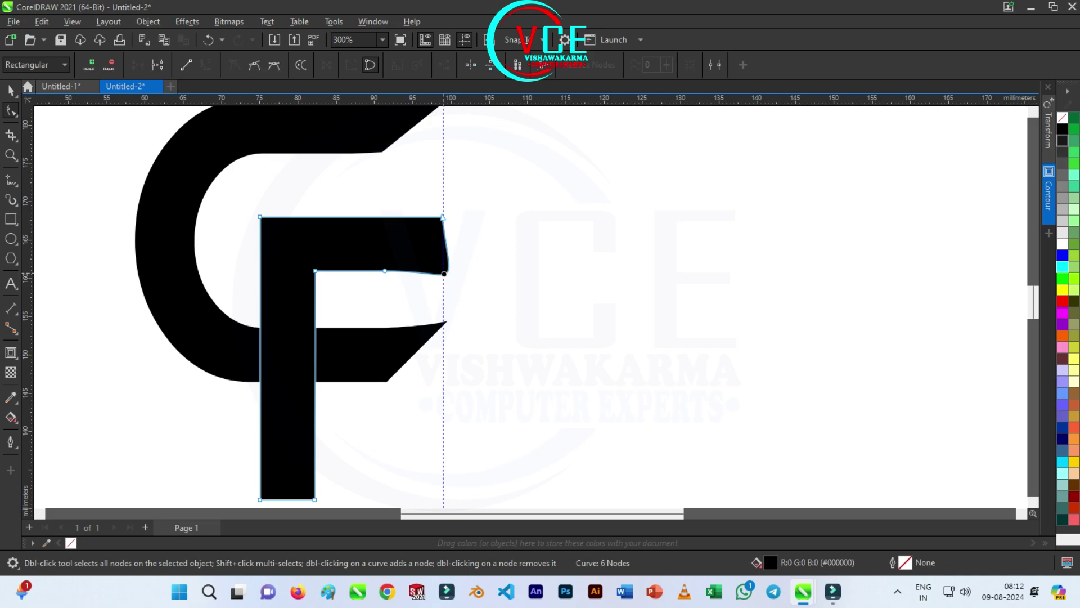
{"action": "left_click", "coordinate": [186, 64]}
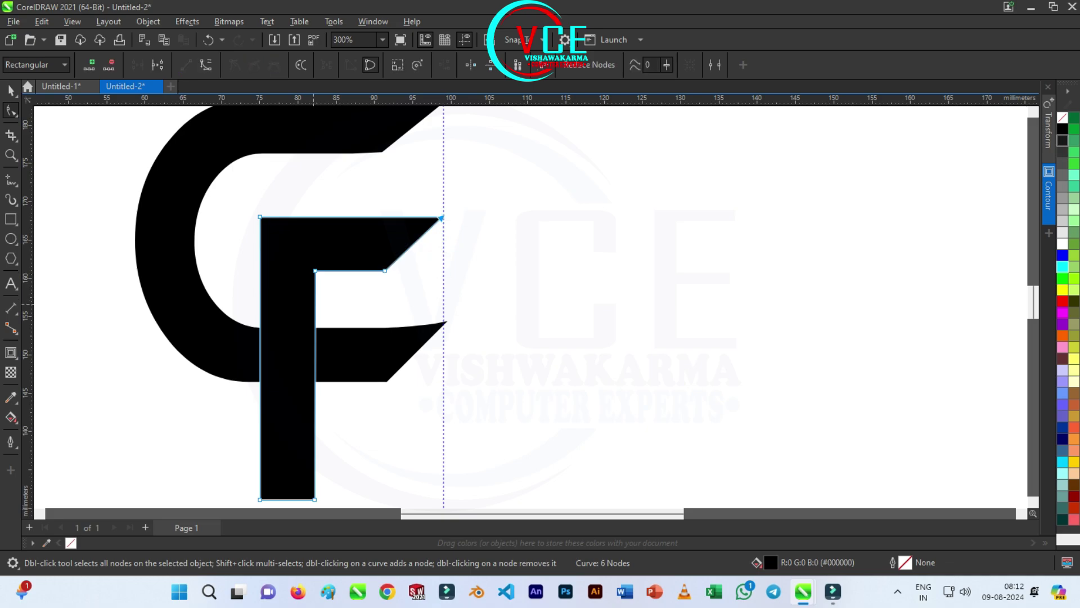
{"action": "left_click", "coordinate": [341, 298]}
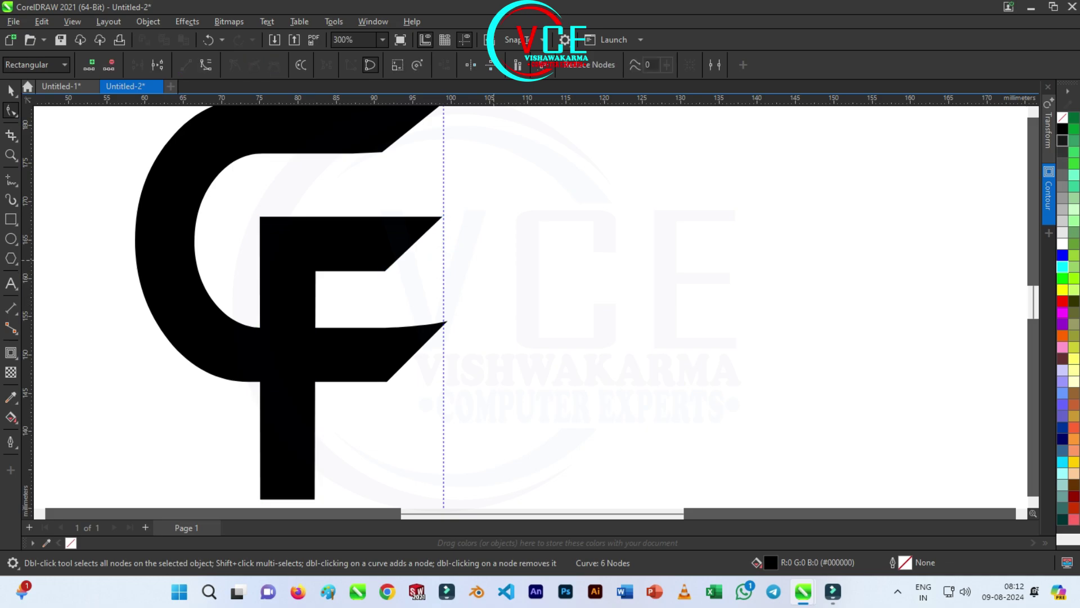
Cut the stem's lower end diagonally by adding a node on its right edge and deleting the bottom-right corner node.
{"action": "scroll", "coordinate": [369, 260], "scroll_direction": "down", "scroll_amount": 3}
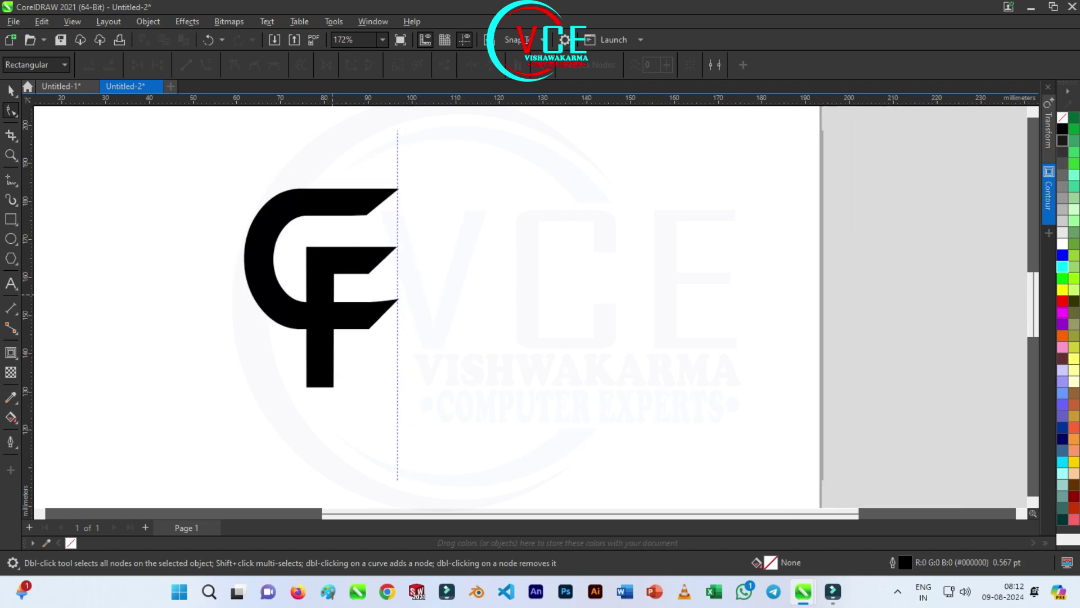
{"action": "scroll", "coordinate": [323, 374], "scroll_direction": "up", "scroll_amount": 1}
{"action": "left_click", "coordinate": [322, 374]}
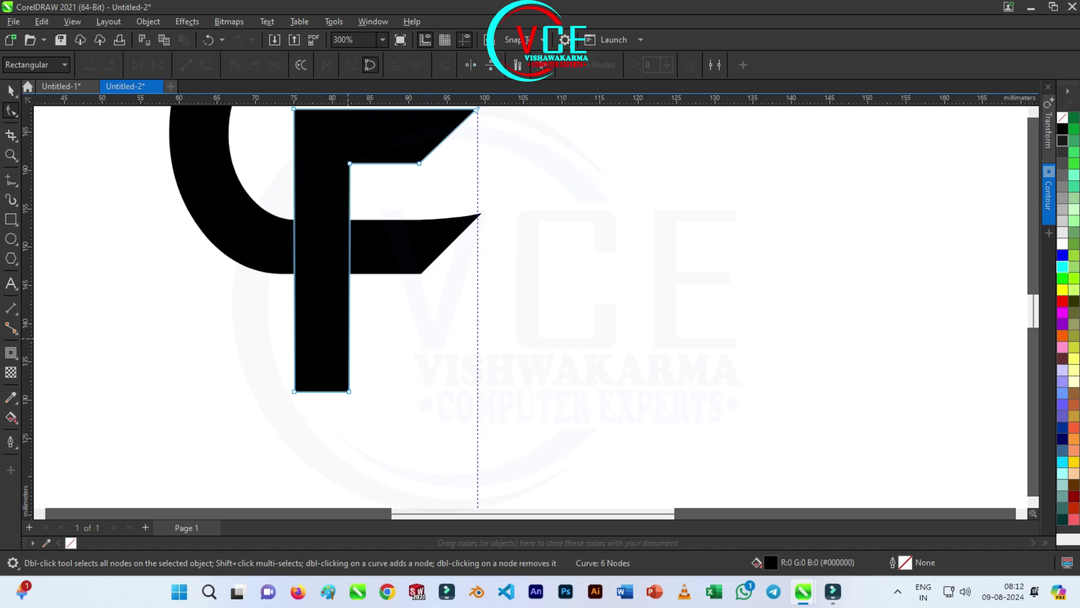
{"action": "left_click", "coordinate": [348, 337]}
{"action": "double_click", "coordinate": [348, 340]}
{"action": "double_click", "coordinate": [349, 392]}
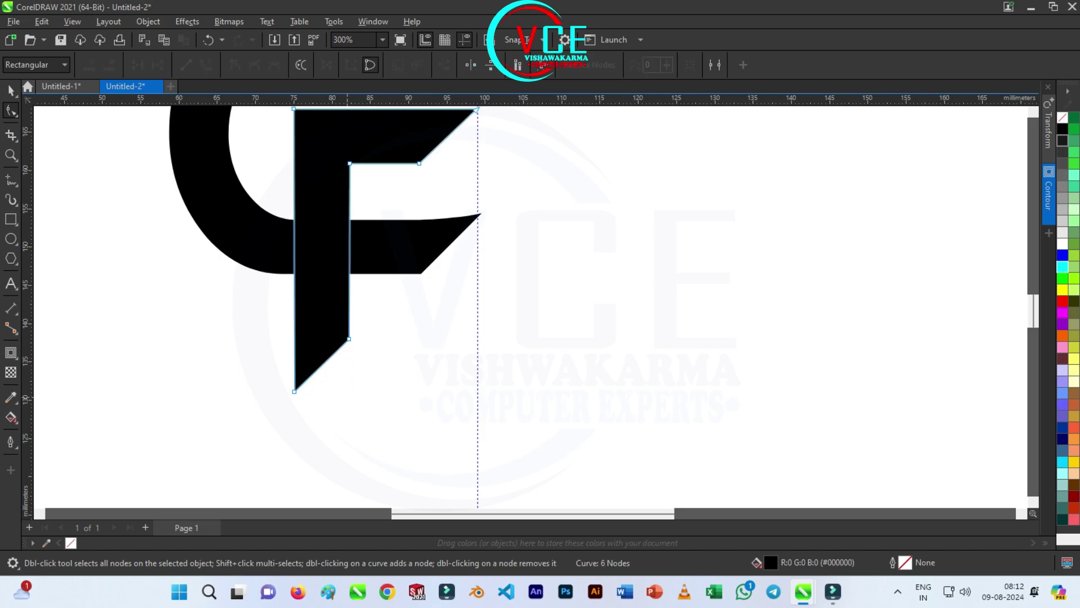
{"action": "scroll", "coordinate": [369, 408], "scroll_direction": "down", "scroll_amount": 3}
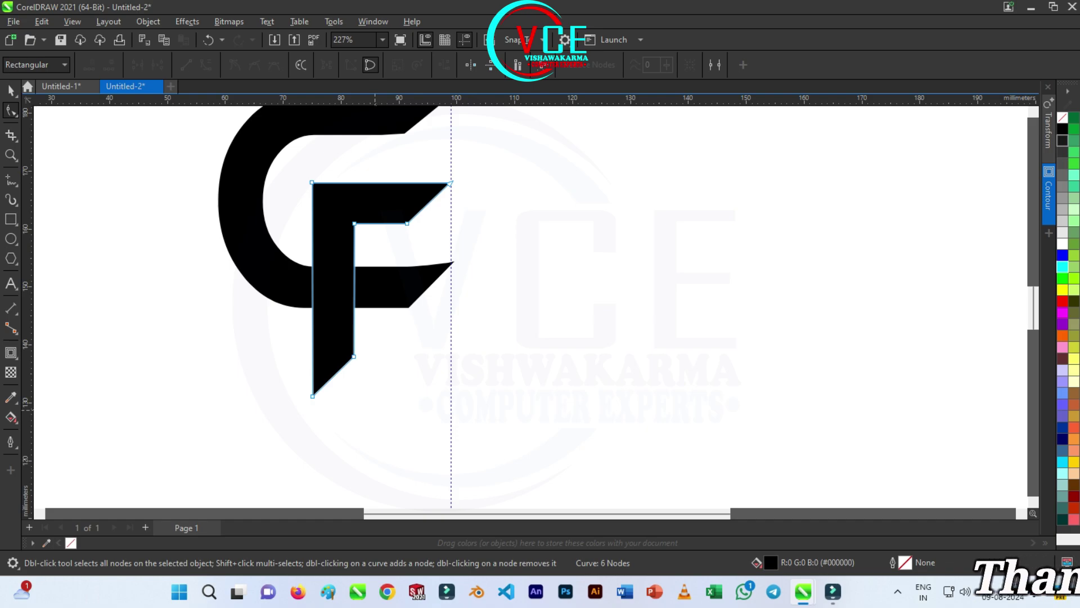
{"action": "scroll", "coordinate": [382, 409], "scroll_direction": "down", "scroll_amount": 1}
Give the reshaped L curve a 3.0 pt white outline.
{"action": "left_click", "coordinate": [11, 90]}
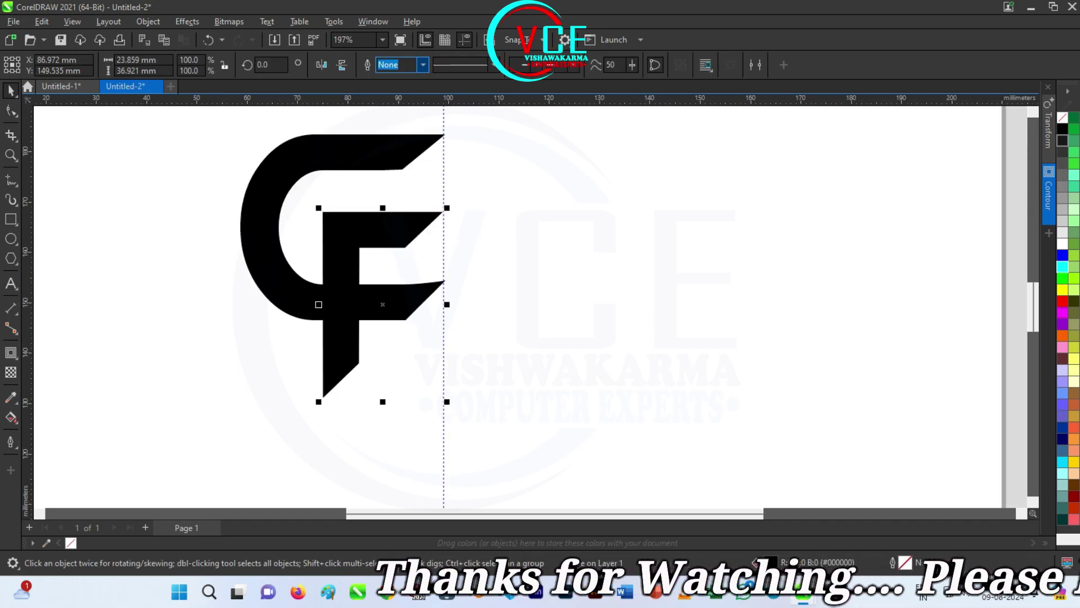
{"action": "left_click", "coordinate": [423, 64]}
{"action": "left_click", "coordinate": [388, 150]}
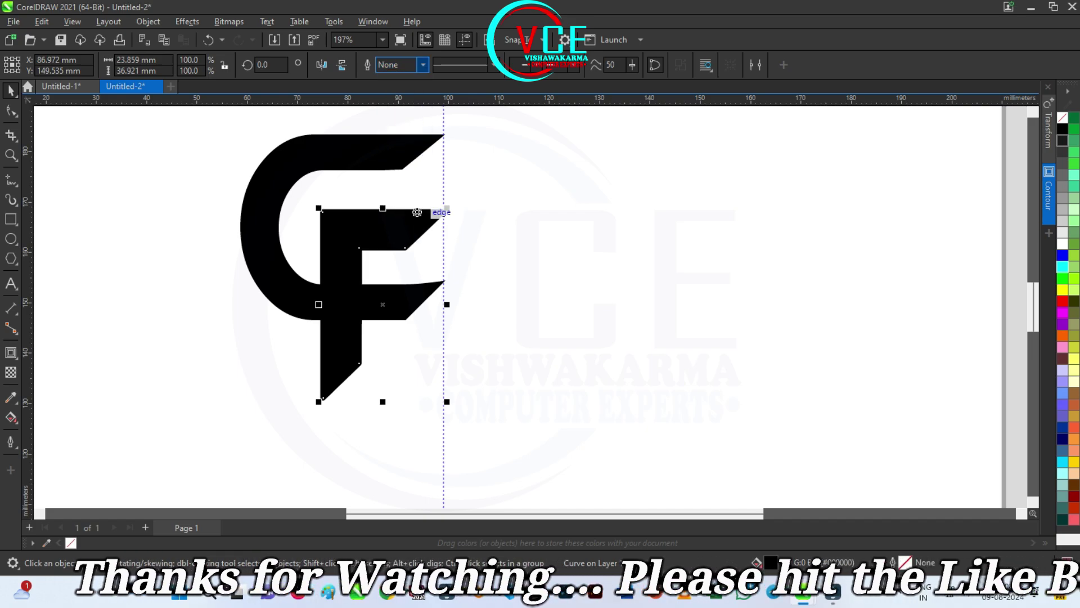
{"action": "right_click", "coordinate": [1063, 243]}
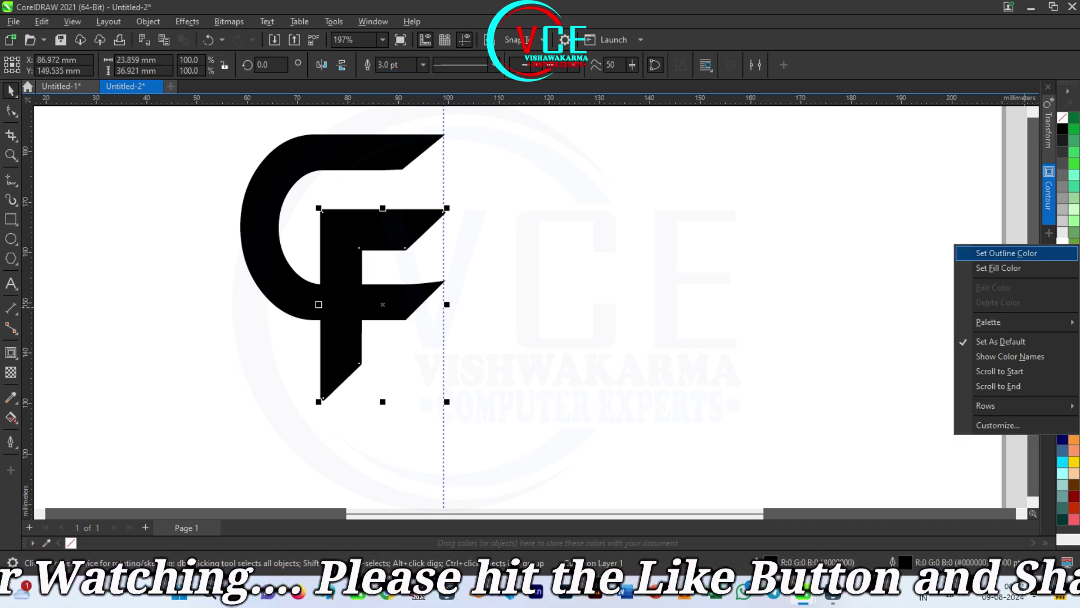
{"action": "left_click", "coordinate": [1051, 253]}
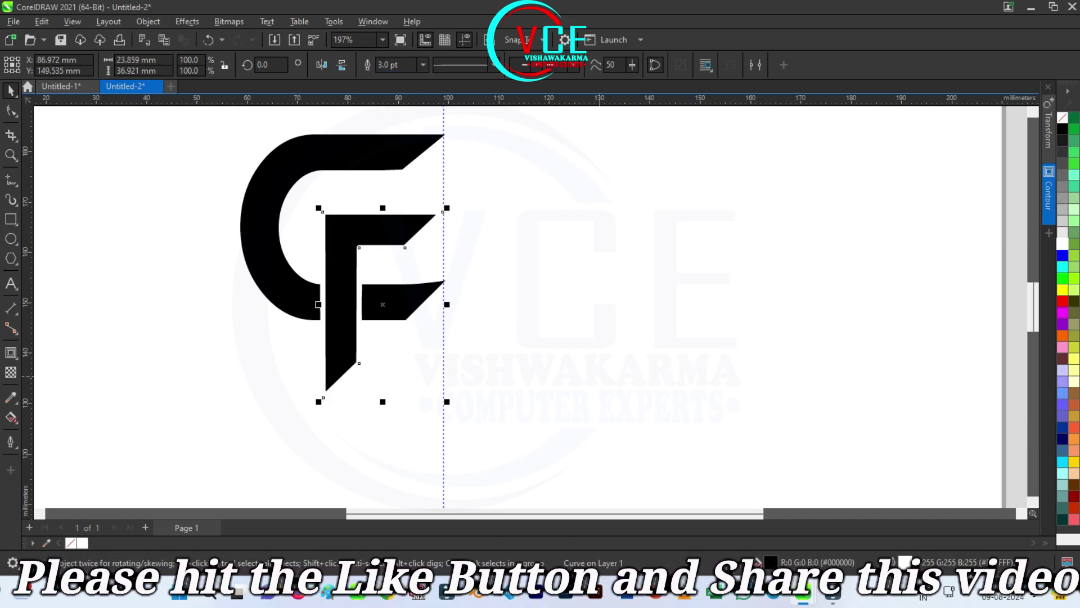
{"action": "left_click", "coordinate": [423, 65]}
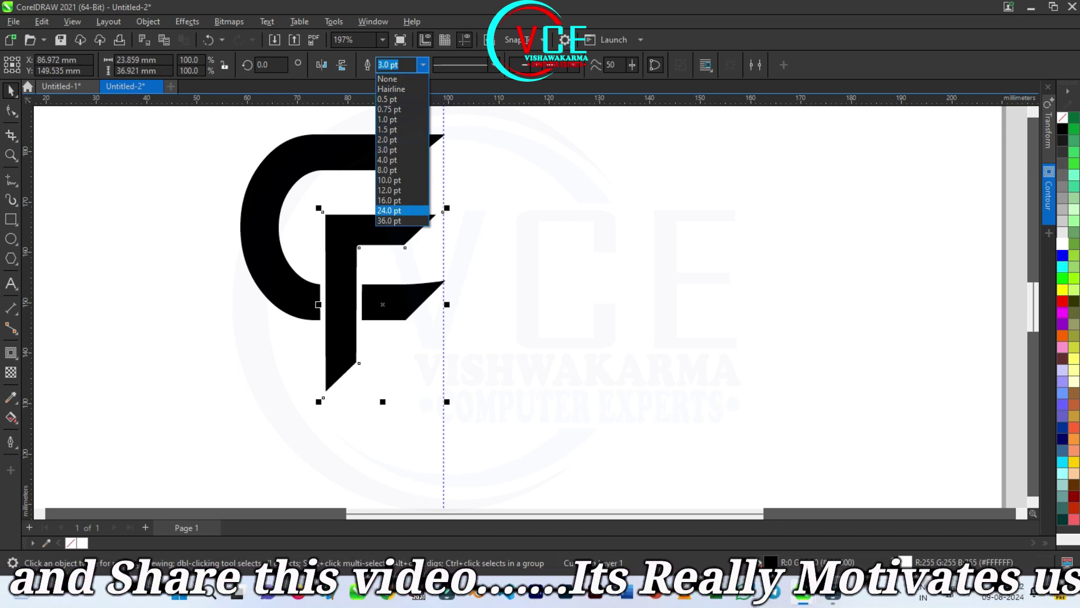
{"action": "left_click", "coordinate": [390, 211]}
{"action": "left_click", "coordinate": [361, 266]}
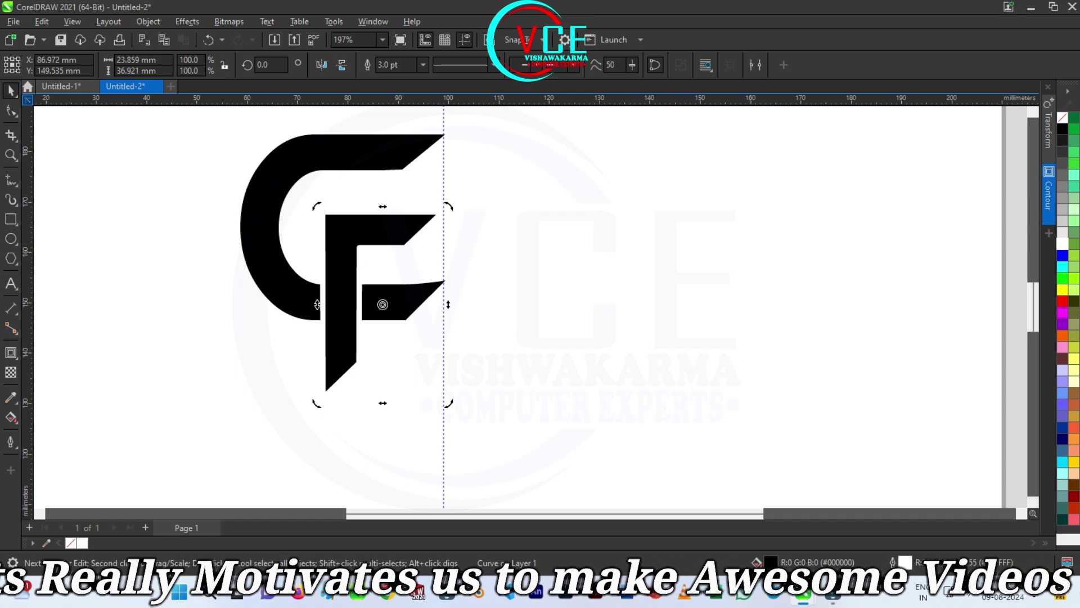
{"action": "key", "text": "Escape"}
Convert the white outline of the F-shaped curve into a separate object.
{"action": "left_click", "coordinate": [342, 270]}
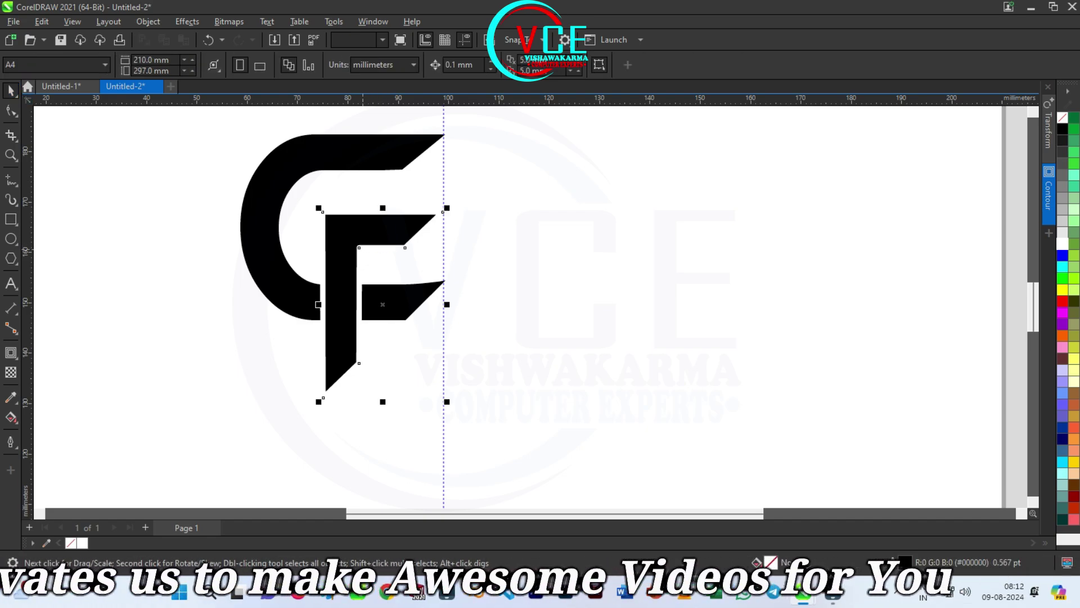
{"action": "left_click", "coordinate": [148, 21]}
{"action": "mouse_move", "coordinate": [187, 21]}
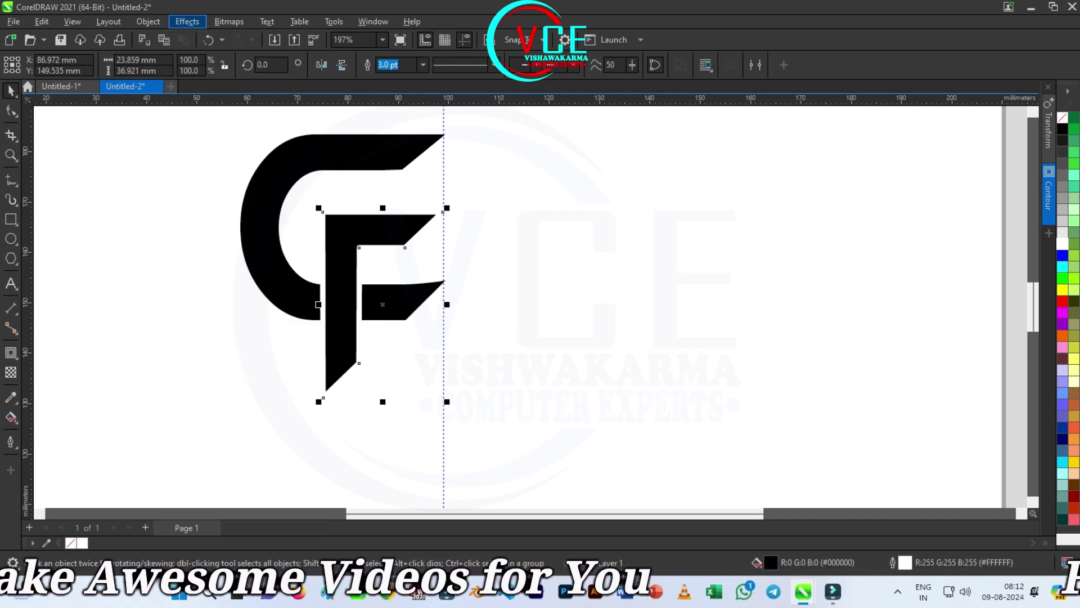
{"action": "mouse_move", "coordinate": [148, 22]}
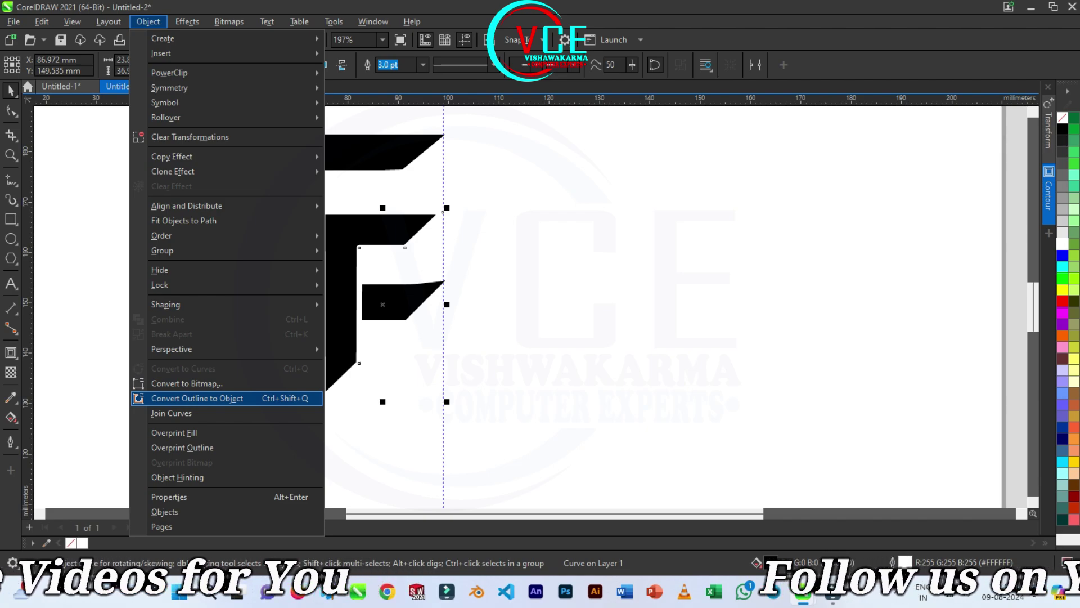
{"action": "left_click", "coordinate": [197, 398]}
{"action": "key", "text": "Escape"}
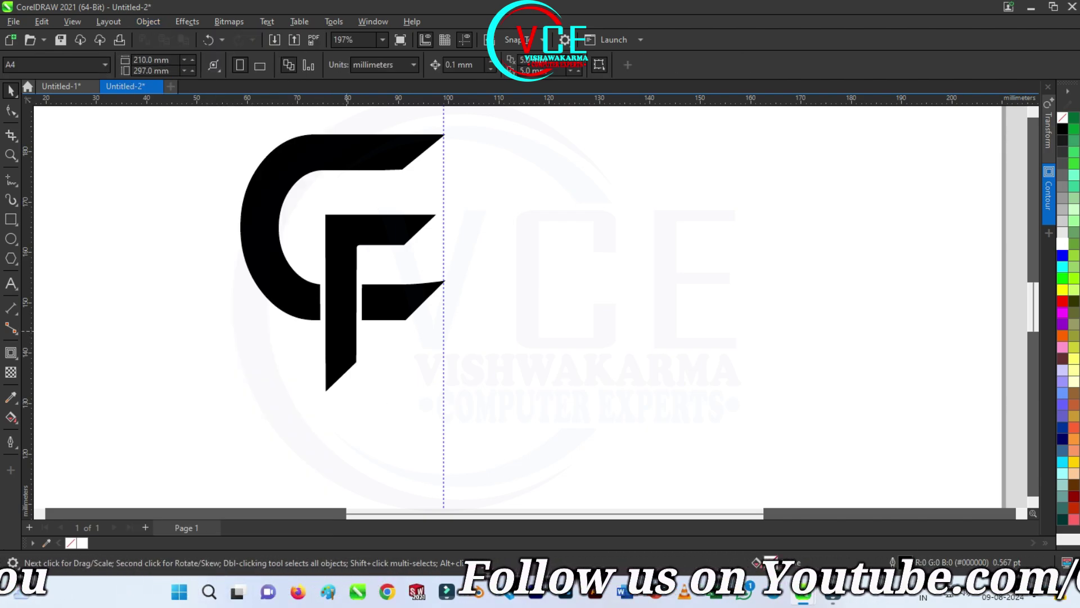
Trim the C with the white outline object and move that object clear of the letters.
{"action": "left_click", "coordinate": [344, 309]}
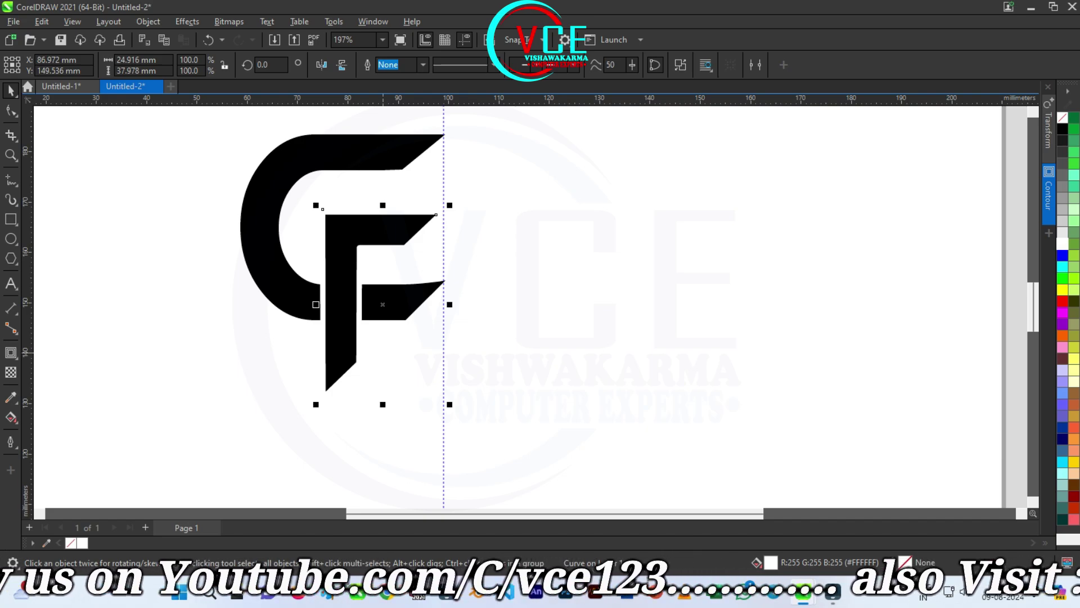
{"action": "left_click", "coordinate": [253, 224], "text": "shift"}
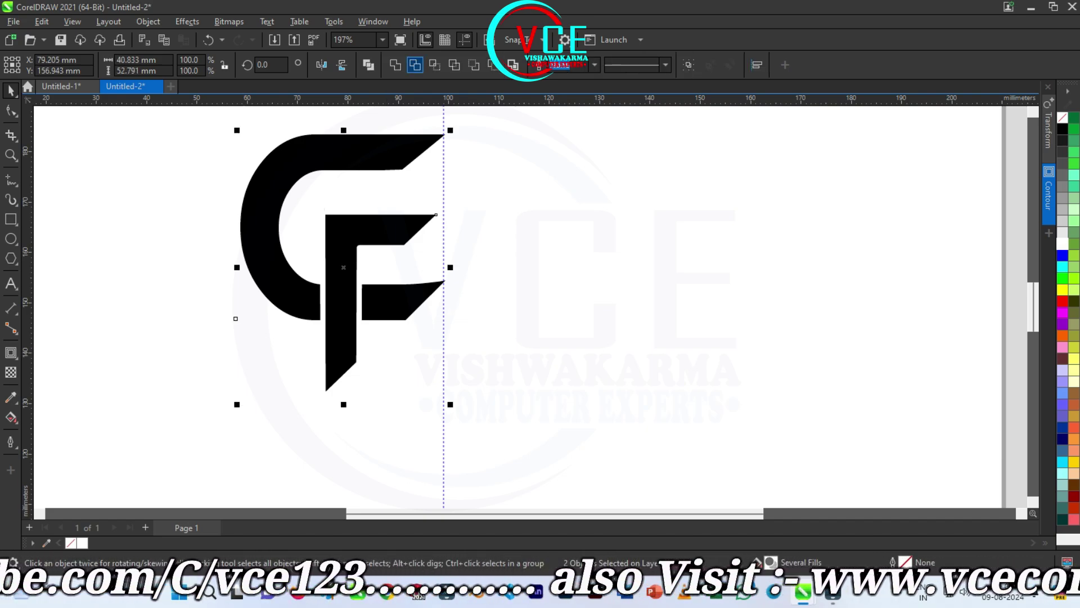
{"action": "key", "text": "Escape"}
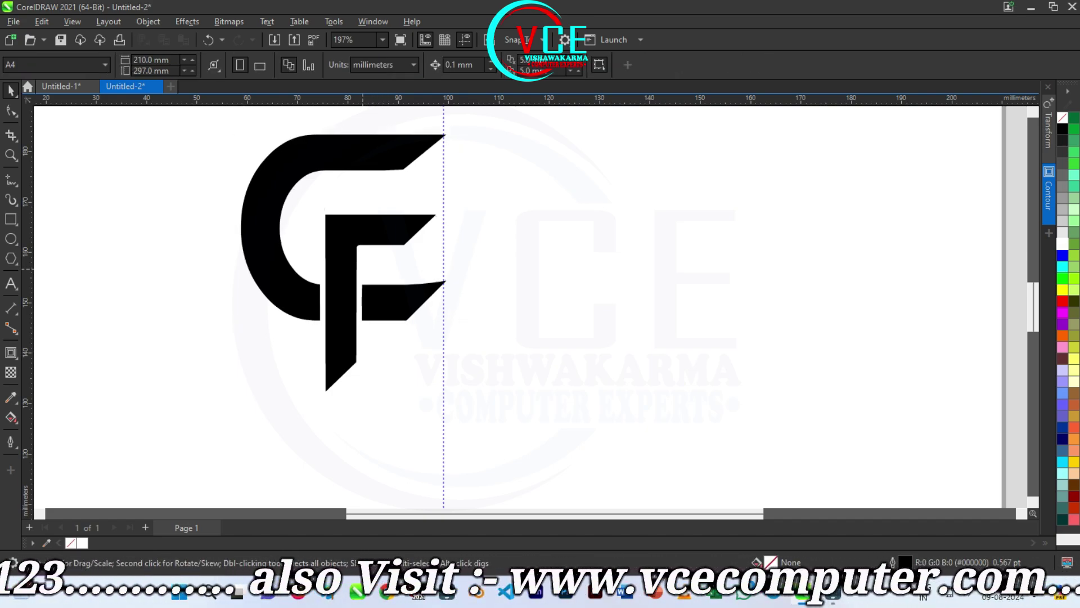
{"action": "left_click_drag", "start_coordinate": [360, 270], "coordinate": [547, 310]}
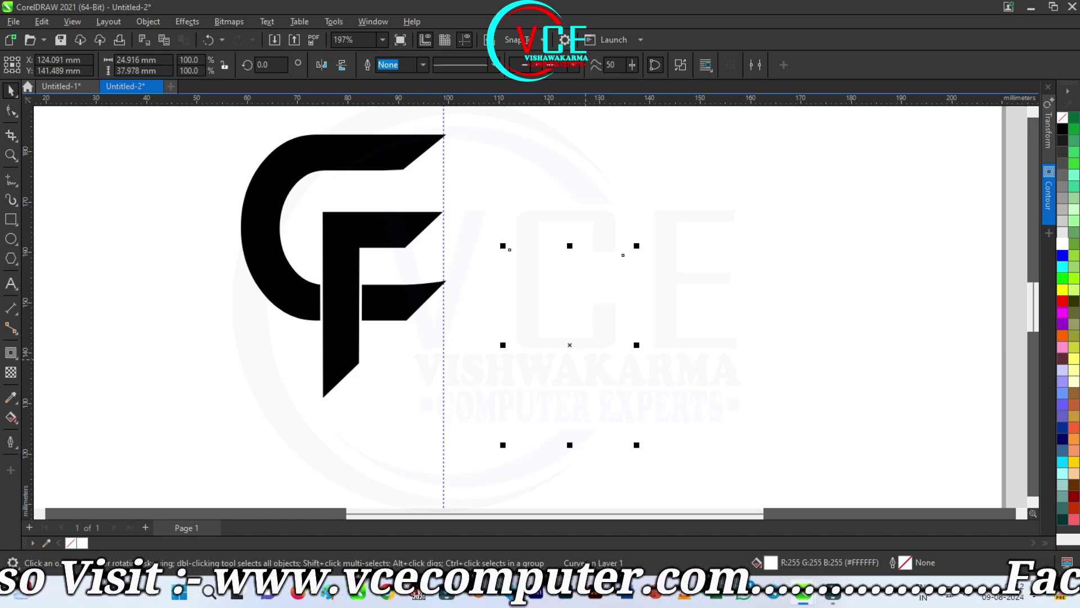
{"action": "key", "text": "Escape"}
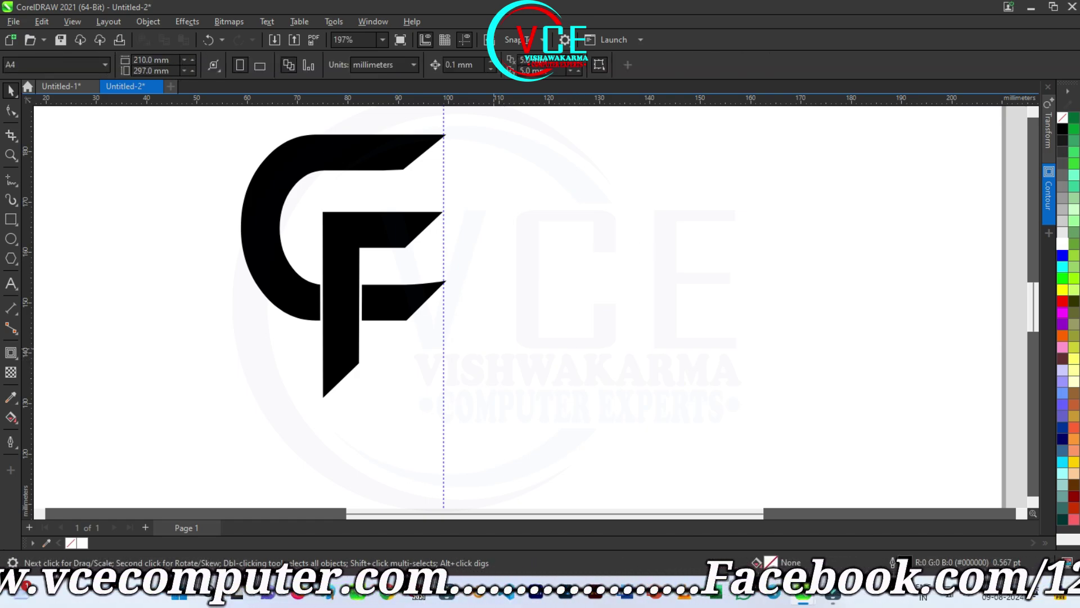
Fill the C with blue and the F with cyan.
{"action": "scroll", "coordinate": [387, 292], "scroll_direction": "down", "scroll_amount": 2}
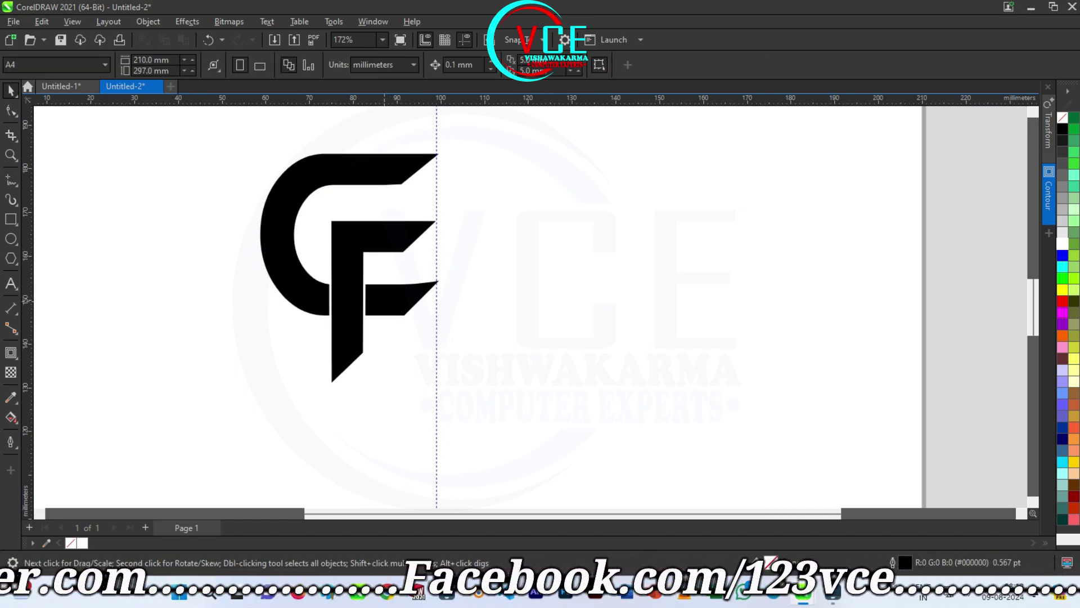
{"action": "left_click", "coordinate": [306, 286]}
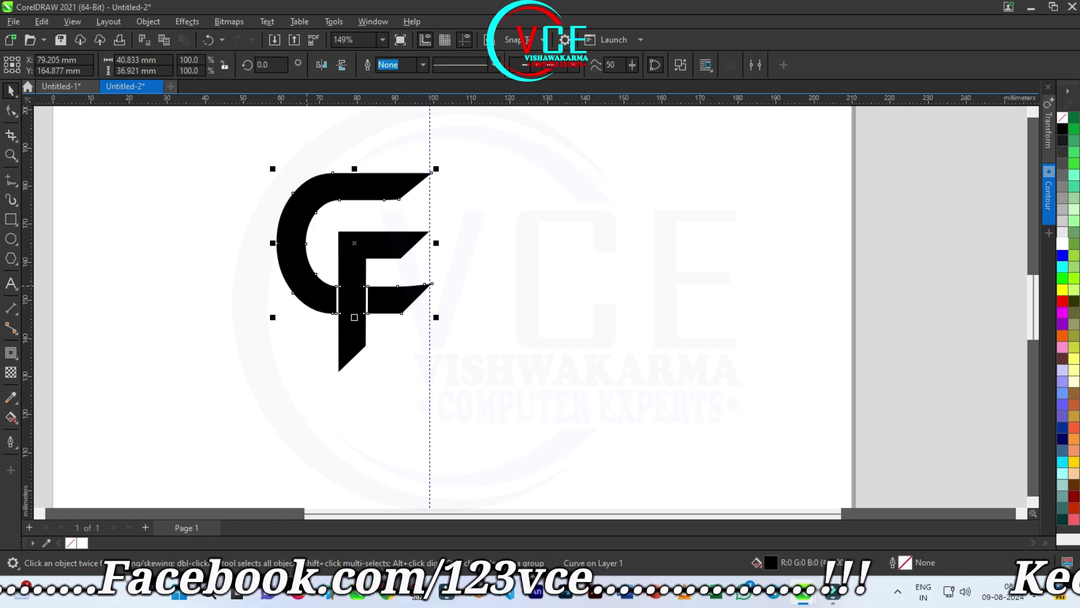
{"action": "left_click", "coordinate": [1062, 255]}
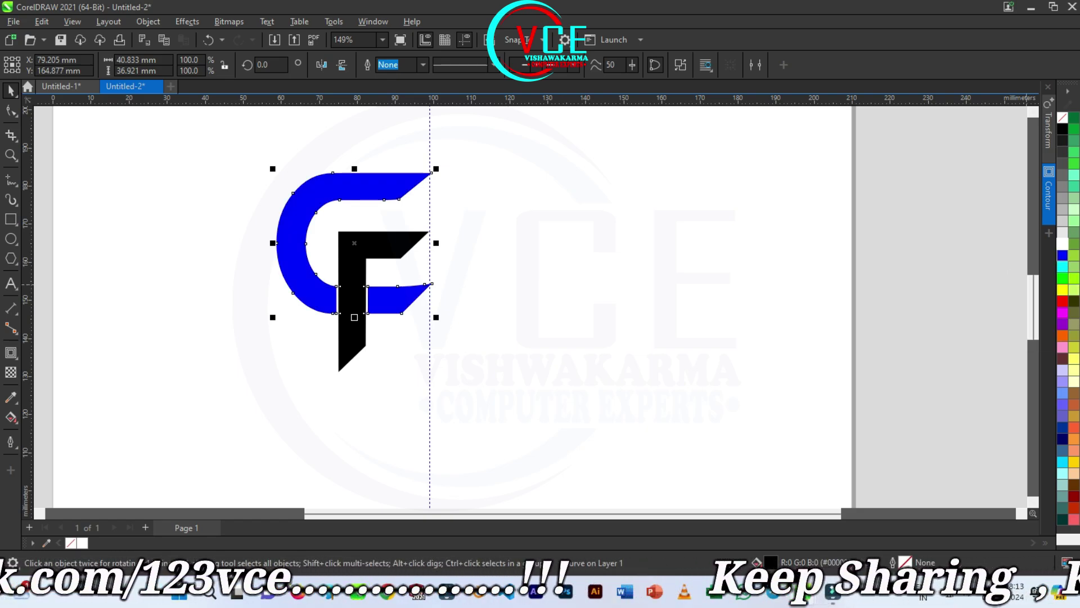
{"action": "left_click", "coordinate": [374, 252]}
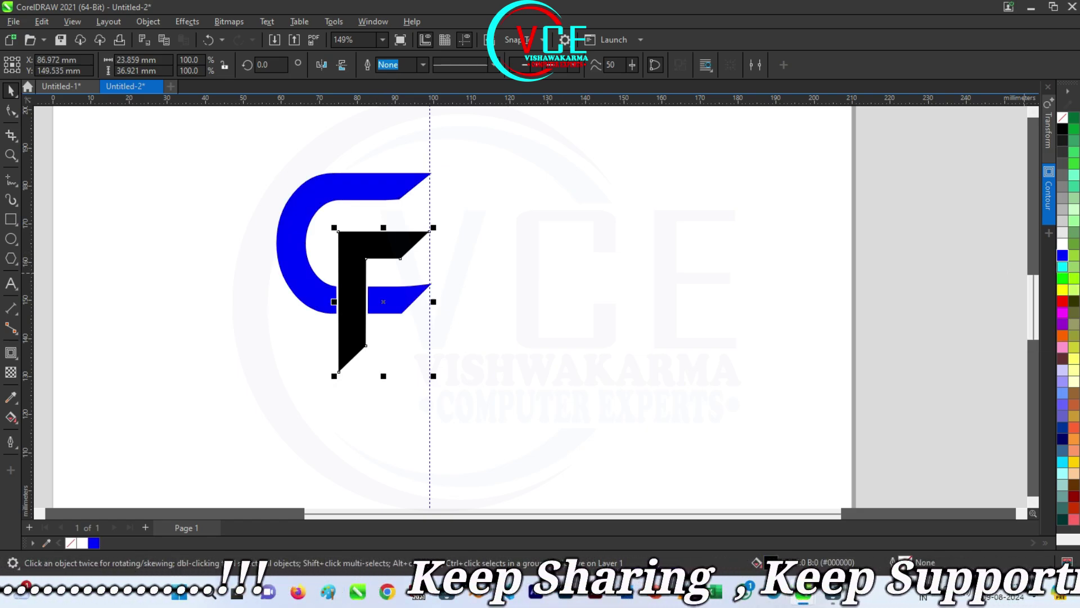
{"action": "left_click", "coordinate": [1062, 267]}
{"action": "left_click", "coordinate": [467, 265]}
{"action": "scroll", "coordinate": [388, 263], "scroll_direction": "up", "scroll_amount": 1}
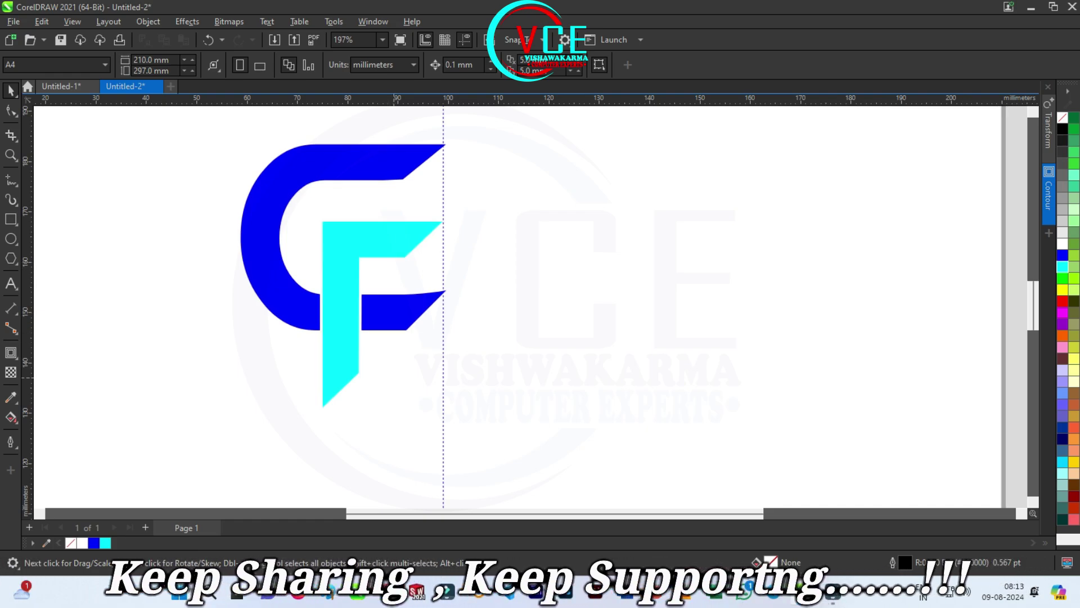
Skew the C and F together toward the right until they are about 45.8 mm wide overall.
{"action": "scroll", "coordinate": [390, 381], "scroll_direction": "down", "scroll_amount": 1}
{"action": "left_click_drag", "start_coordinate": [244, 148], "coordinate": [463, 457]}
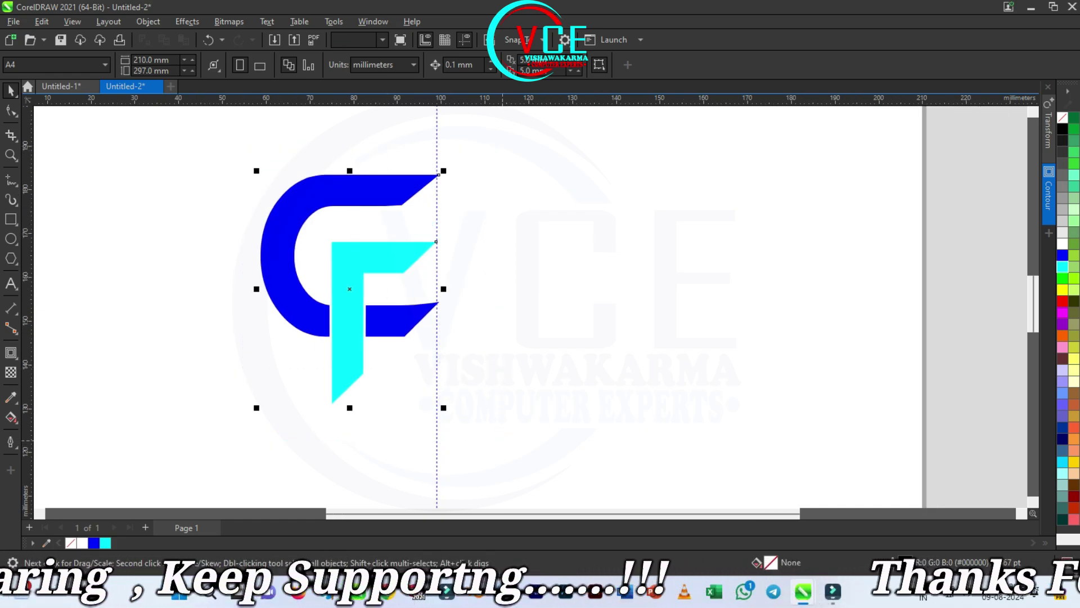
{"action": "left_click", "coordinate": [350, 175]}
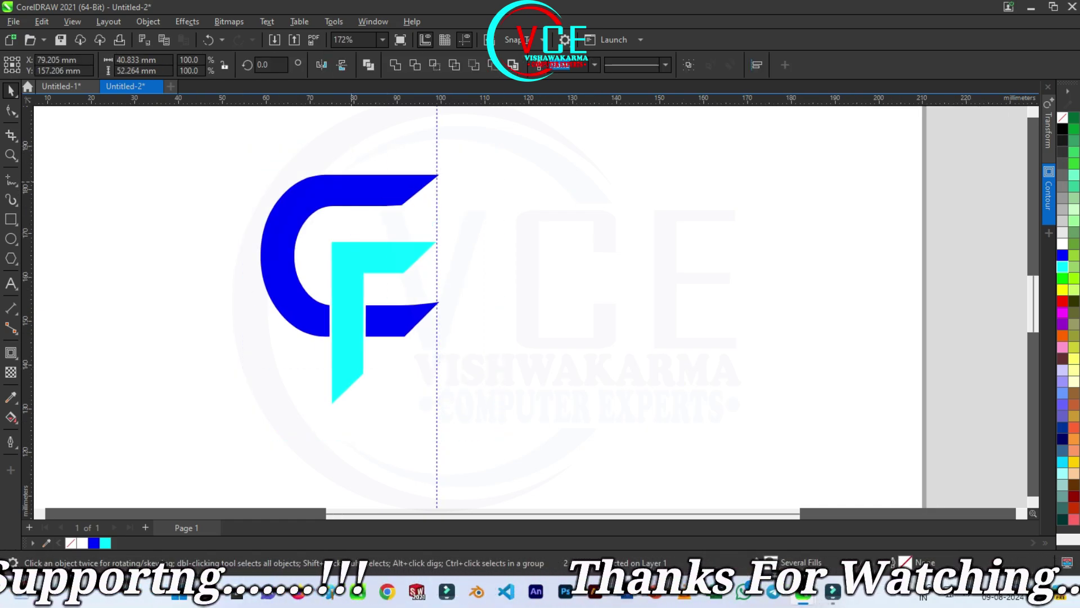
{"action": "left_click_drag", "start_coordinate": [350, 170], "coordinate": [399, 175]}
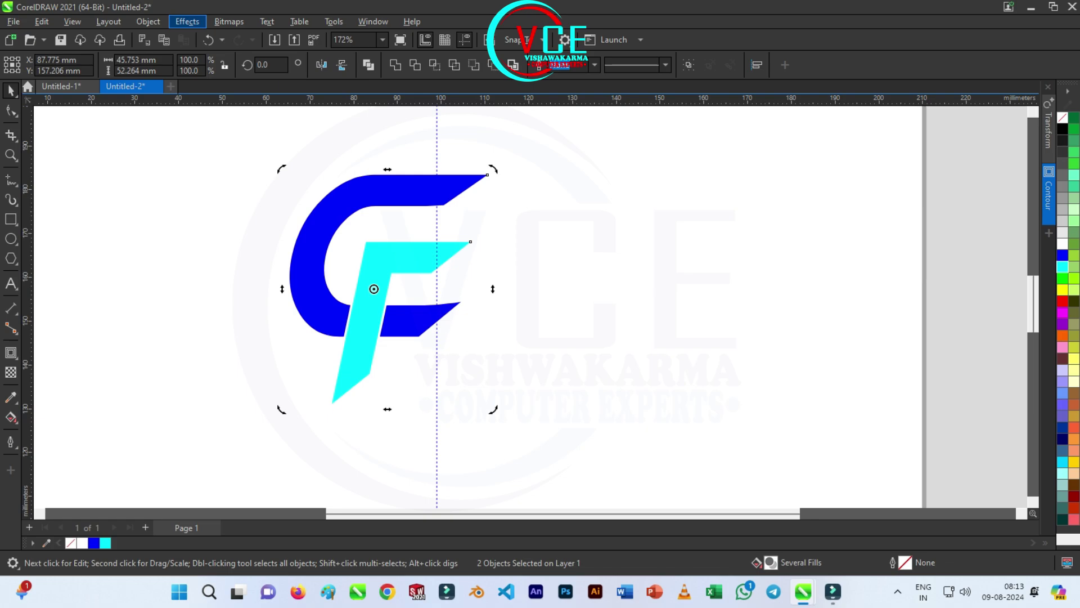
Apply the Plastic texture effect to both letters with highlight 96, depth 93, smoothness 89 and light direction 160°.
{"action": "left_click", "coordinate": [187, 21]}
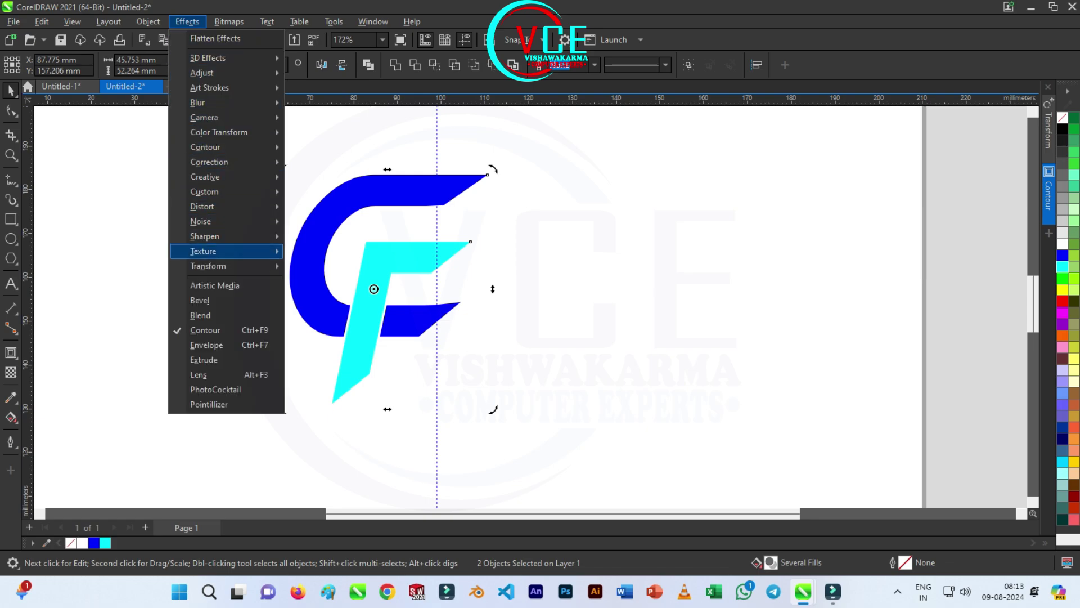
{"action": "mouse_move", "coordinate": [225, 251]}
{"action": "left_click", "coordinate": [320, 298]}
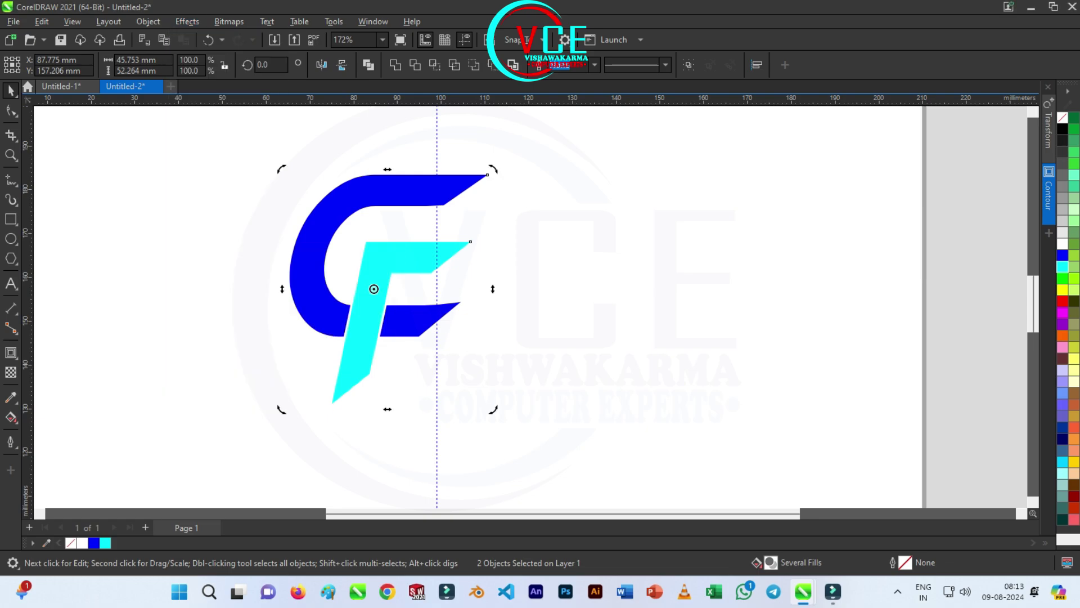
{"action": "left_click_drag", "start_coordinate": [541, 202], "coordinate": [682, 166]}
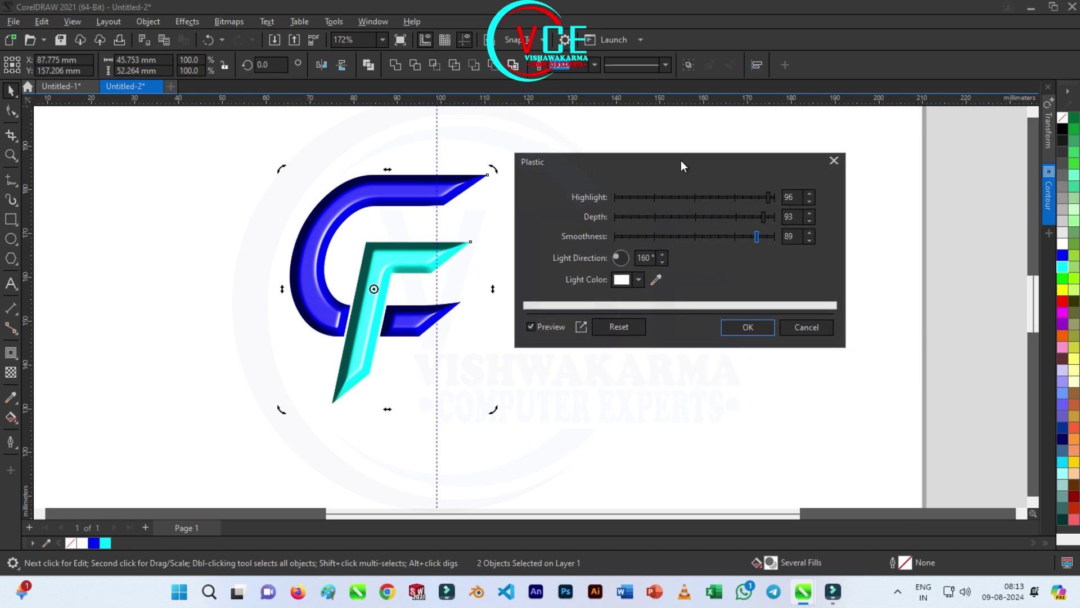
{"action": "left_click", "coordinate": [748, 327]}
{"action": "left_click", "coordinate": [675, 319]}
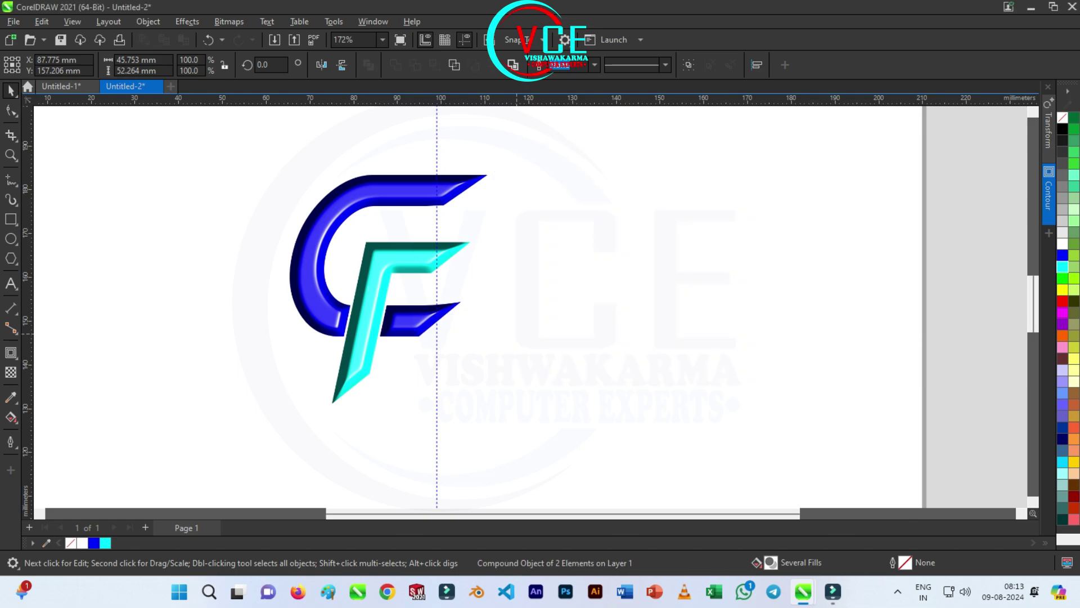
Try a red fill on the F and settle on magenta.
{"action": "left_click", "coordinate": [376, 276]}
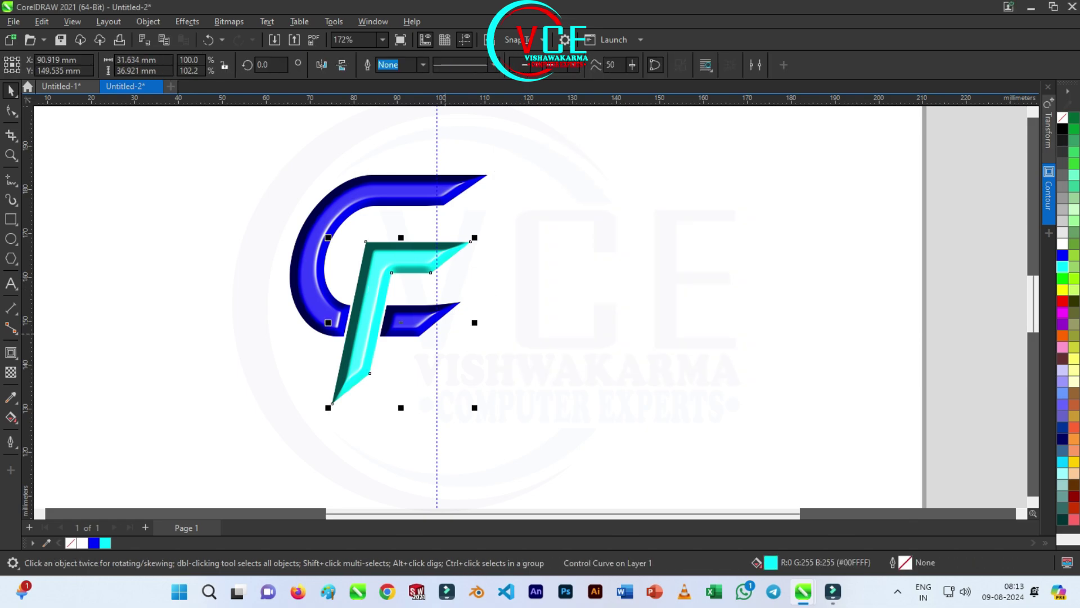
{"action": "left_click", "coordinate": [1062, 301]}
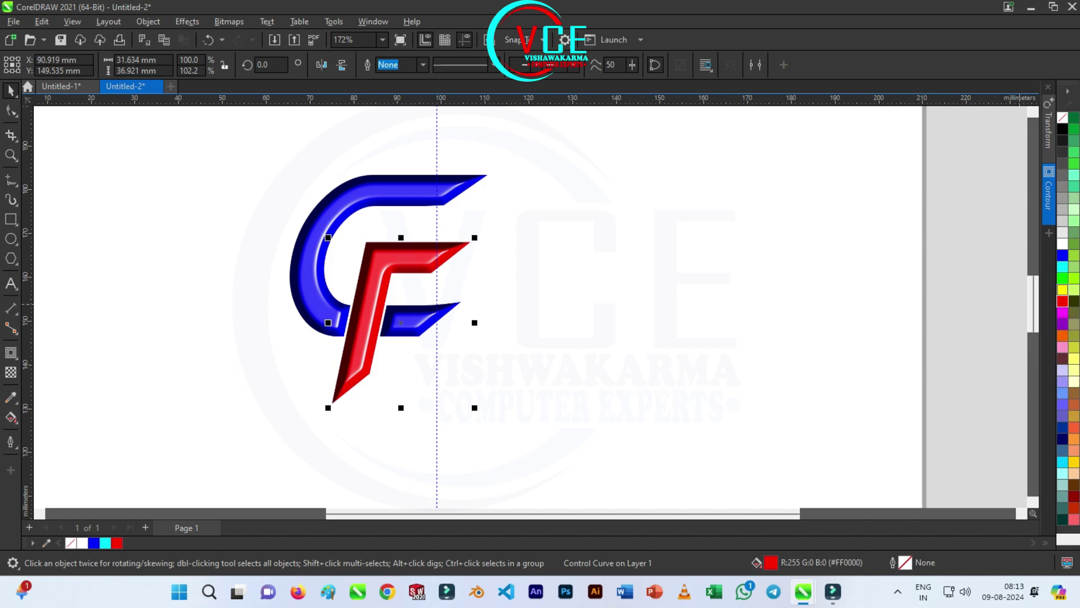
{"action": "left_click", "coordinate": [1062, 312]}
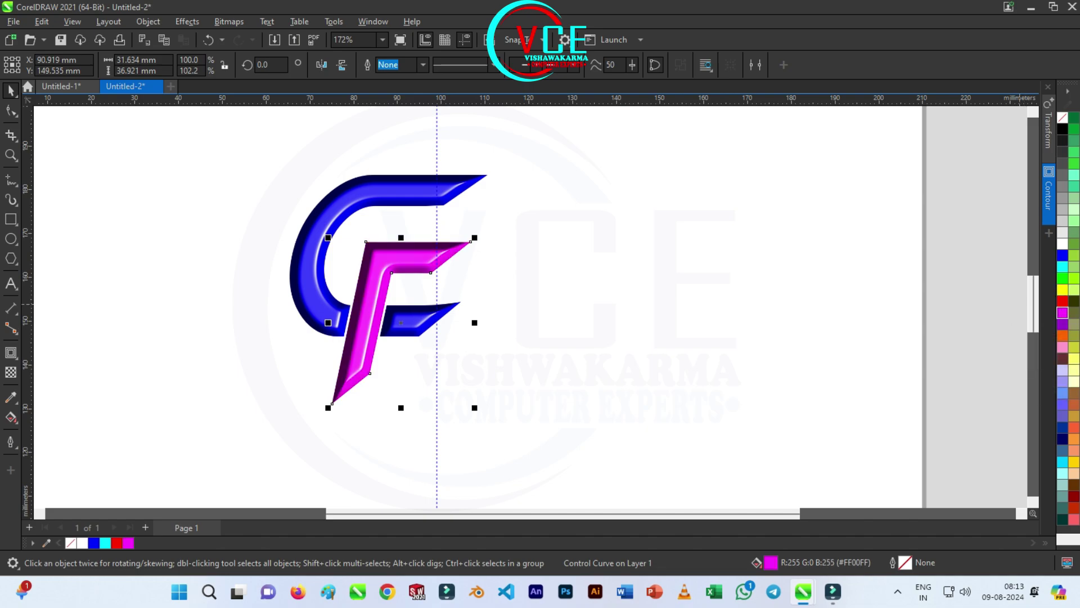
{"action": "left_click", "coordinate": [508, 296]}
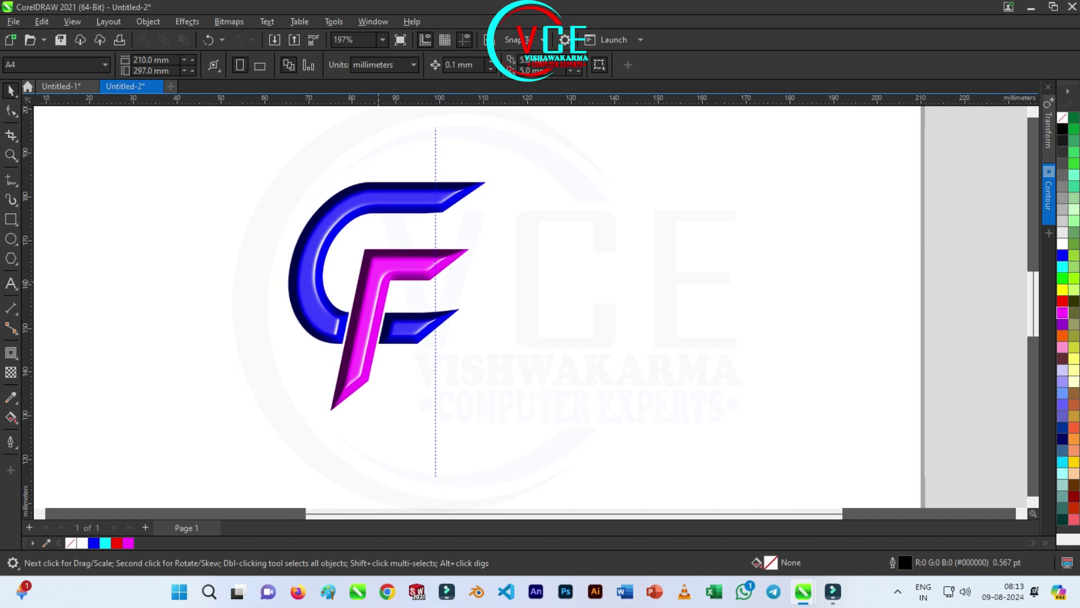
Draw an upright ellipse about 49 mm wide and 73 mm high around the letters.
{"action": "scroll", "coordinate": [369, 309], "scroll_direction": "down", "scroll_amount": 2}
{"action": "left_click", "coordinate": [10, 238]}
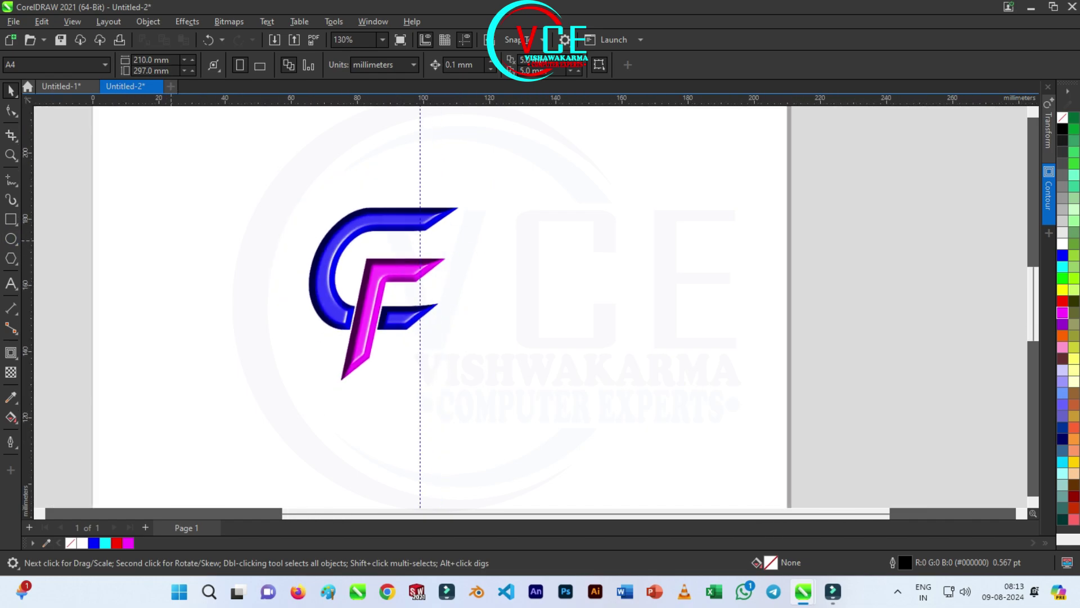
{"action": "mouse_move", "coordinate": [277, 162]}
{"action": "left_mouse_down"}
{"action": "mouse_move", "coordinate": [484, 369]}
{"action": "mouse_move", "coordinate": [470, 410]}
{"action": "mouse_move", "coordinate": [439, 405]}
{"action": "left_mouse_up"}
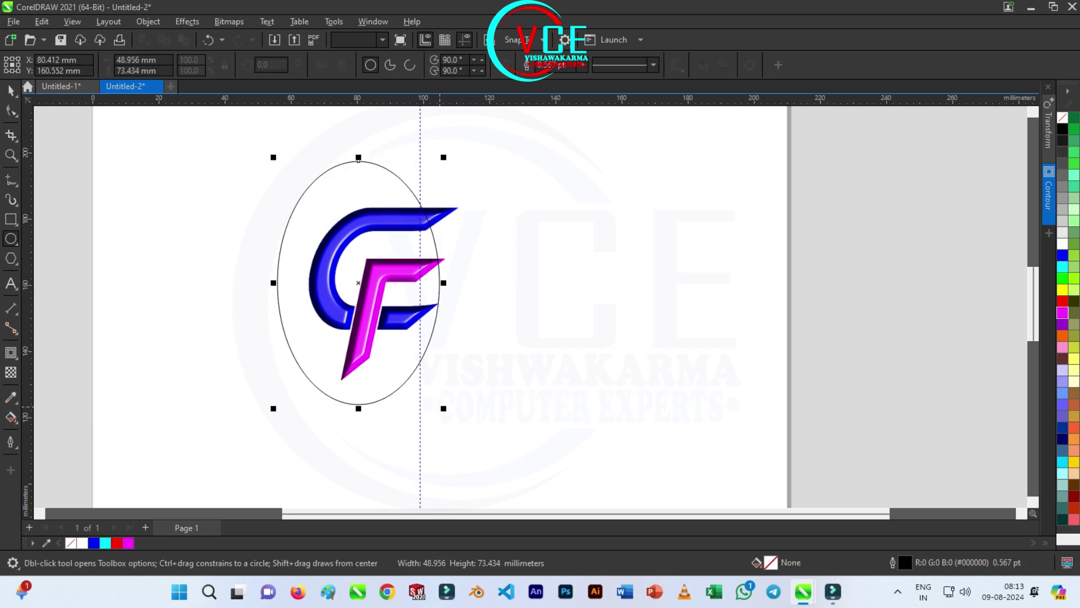
Slant the ellipse to the right to match the letters and fit it around the whole monogram.
{"action": "left_click", "coordinate": [10, 90]}
{"action": "left_click", "coordinate": [407, 186]}
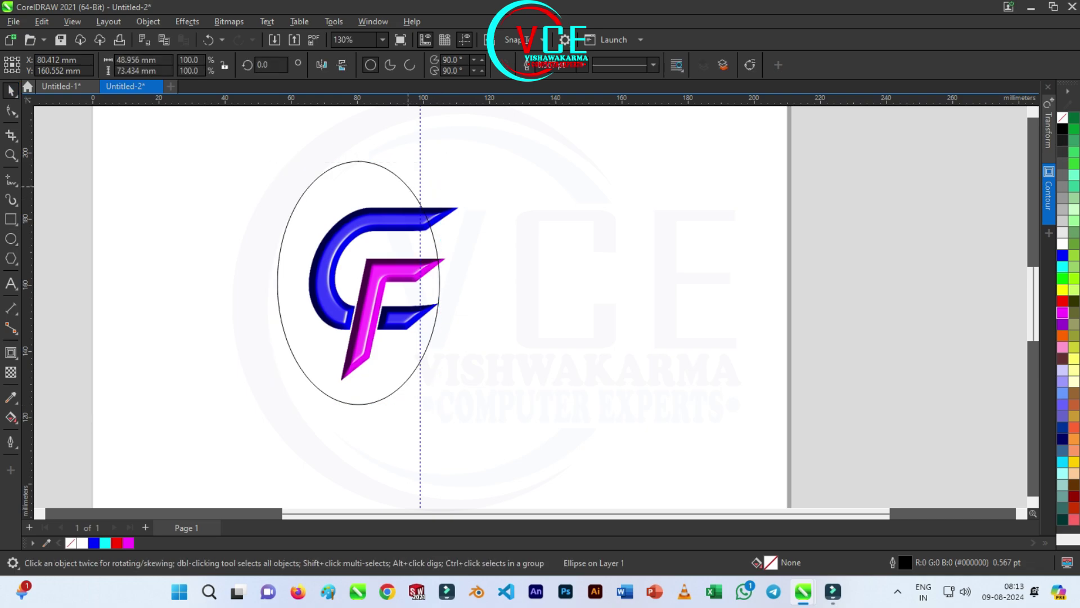
{"action": "left_click_drag", "start_coordinate": [445, 156], "coordinate": [440, 209]}
{"action": "left_click", "coordinate": [426, 165]}
{"action": "left_click_drag", "start_coordinate": [400, 169], "coordinate": [427, 167]}
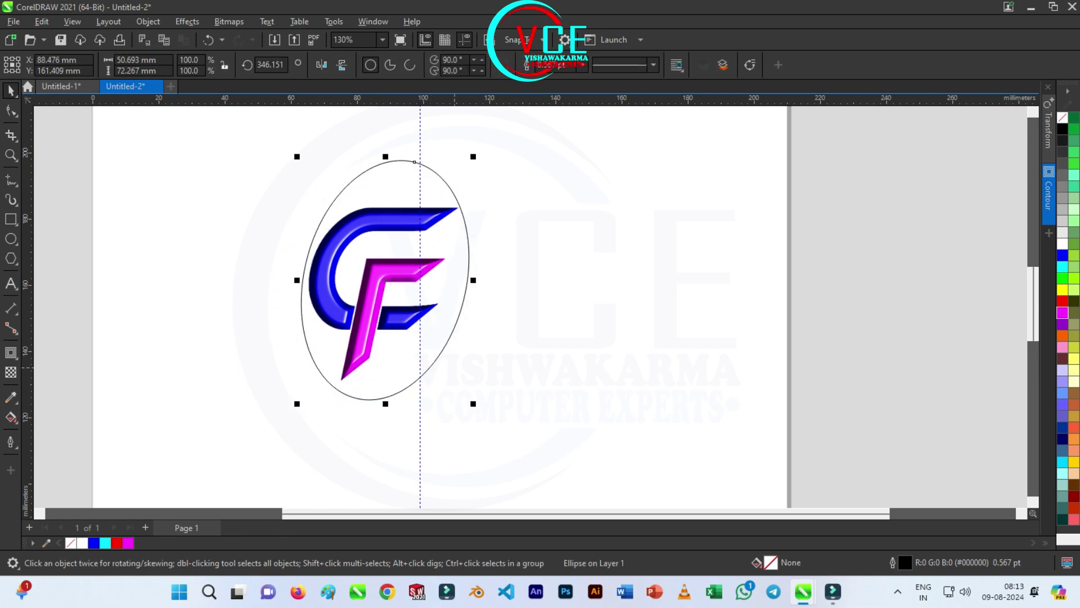
Apply a tapered Artistic Media preset stroke 6.13 mm wide to the ellipse and enlarge the resulting ring slightly.
{"action": "left_click", "coordinate": [11, 199]}
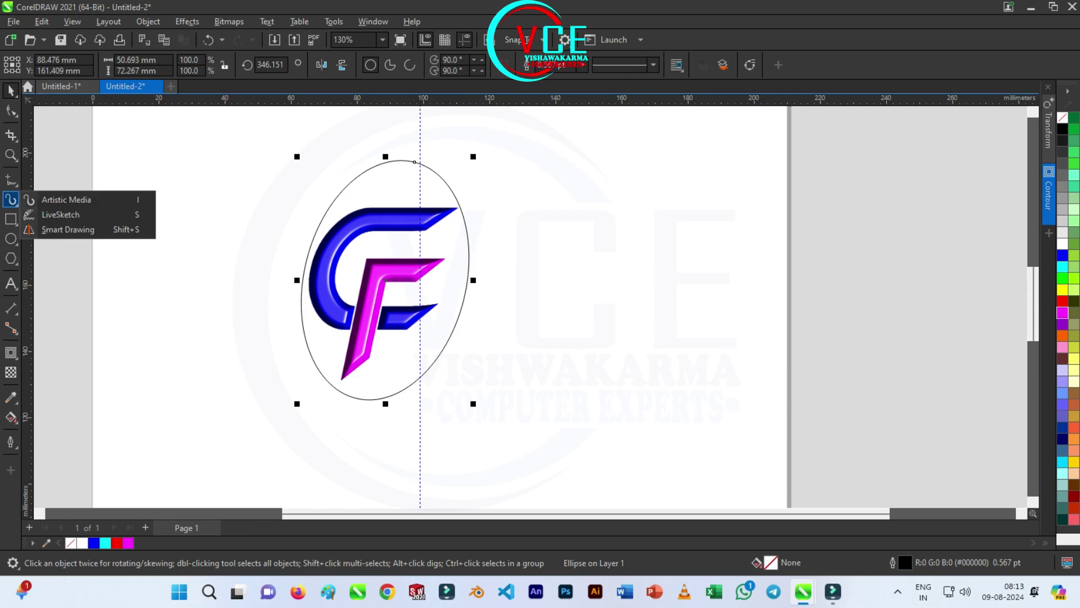
{"action": "left_click", "coordinate": [67, 198]}
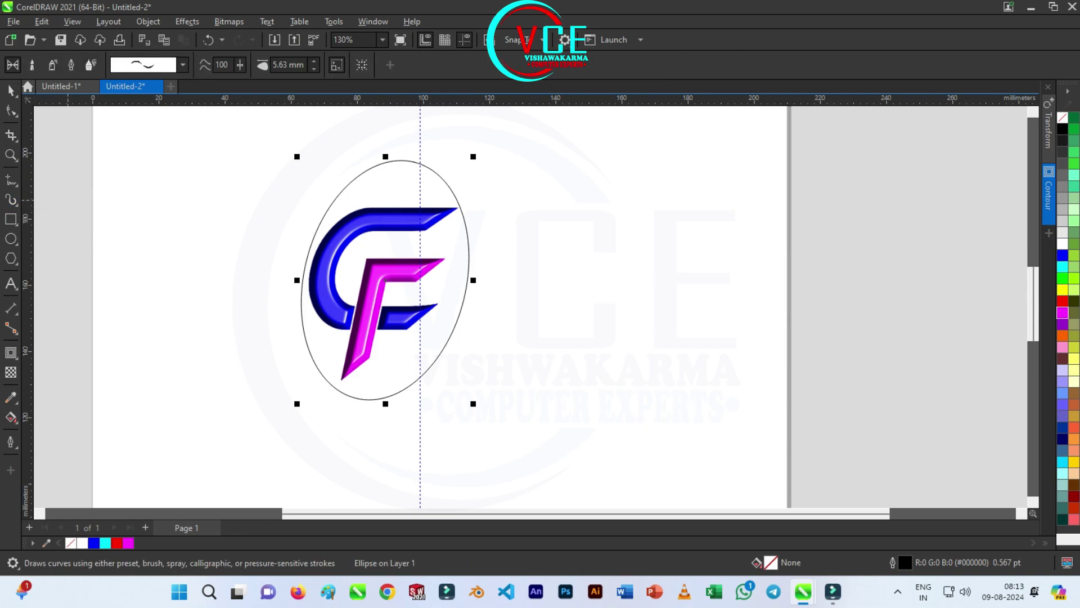
{"action": "left_click", "coordinate": [183, 65]}
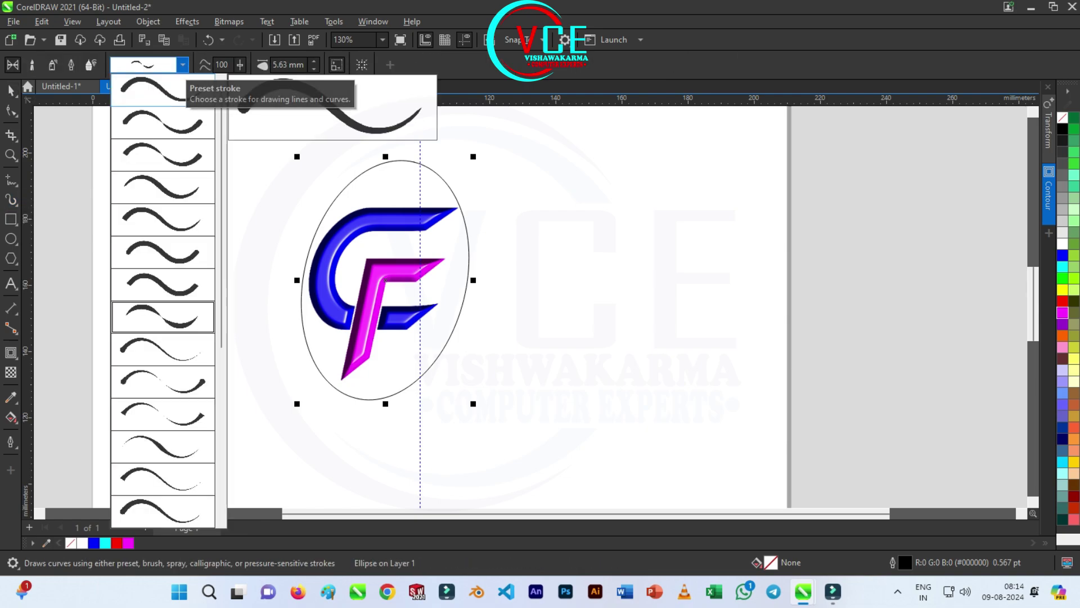
{"action": "left_click", "coordinate": [162, 317]}
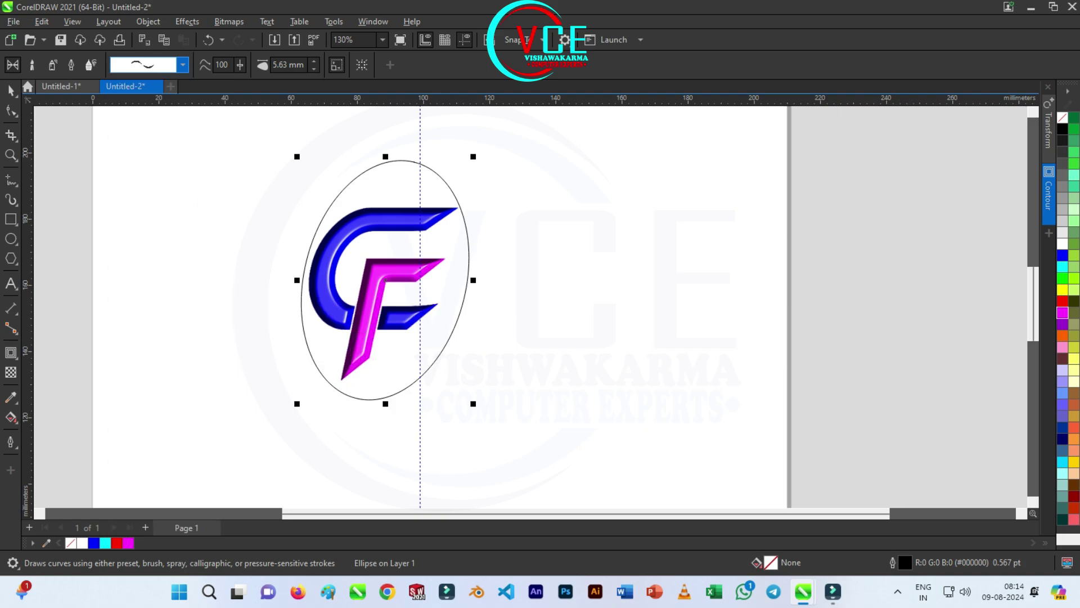
{"action": "left_click", "coordinate": [314, 61]}
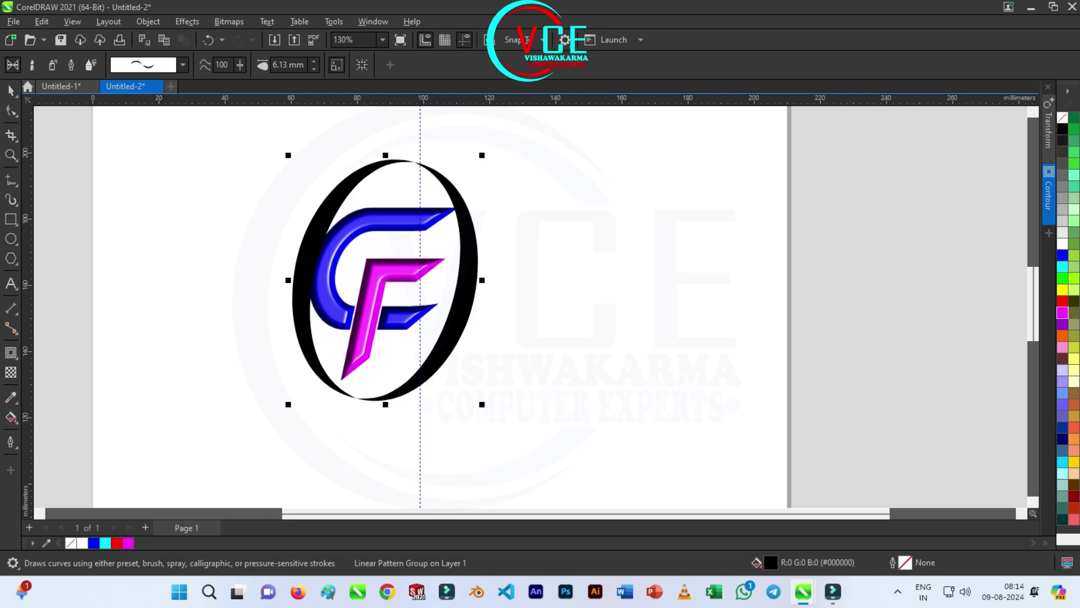
{"action": "key", "text": "space"}
{"action": "left_click_drag", "start_coordinate": [288, 155], "coordinate": [285, 150]}
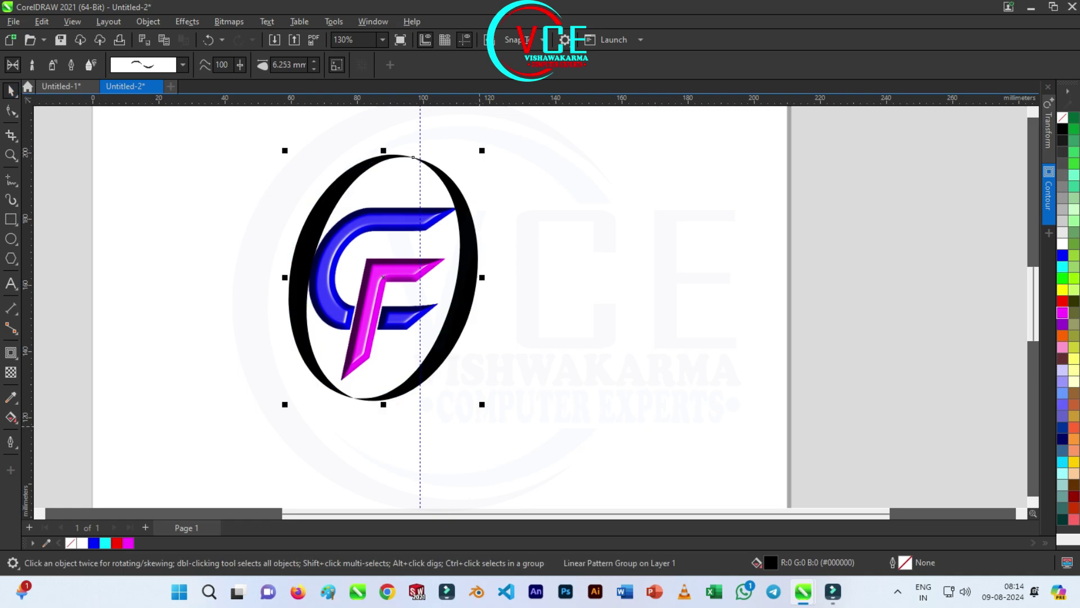
Enlarge the black ring slightly, then nudge it left and up so it surrounds the CF letters evenly.
{"action": "left_click_drag", "start_coordinate": [481, 403], "coordinate": [489, 415]}
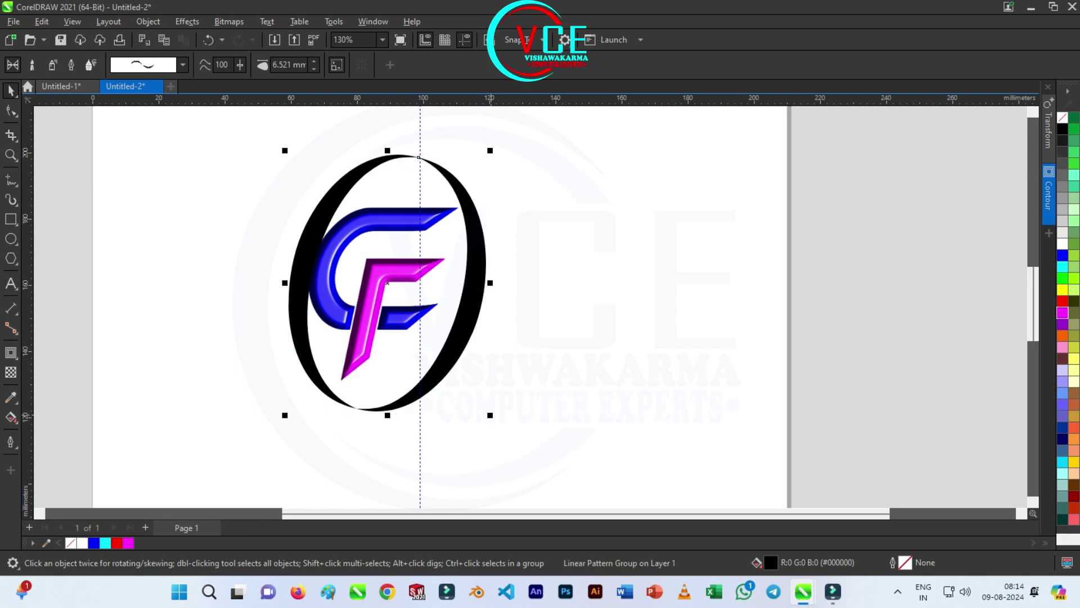
{"action": "key", "text": "Left"}
{"action": "key", "text": "Left"}
{"action": "key", "text": "Left"}
{"action": "key", "text": "Left"}
{"action": "key", "text": "Left"}
{"action": "key", "text": "Left"}
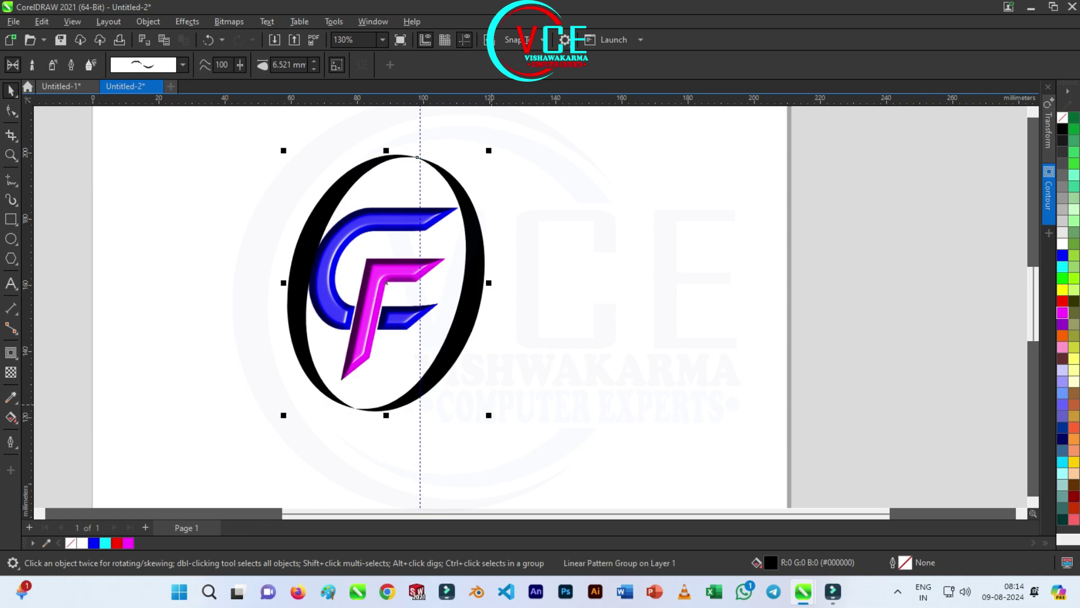
{"action": "key", "text": "Up"}
{"action": "key", "text": "Up"}
{"action": "key", "text": "Up"}
{"action": "key", "text": "Up"}
{"action": "key", "text": "Up"}
{"action": "key", "text": "Up"}
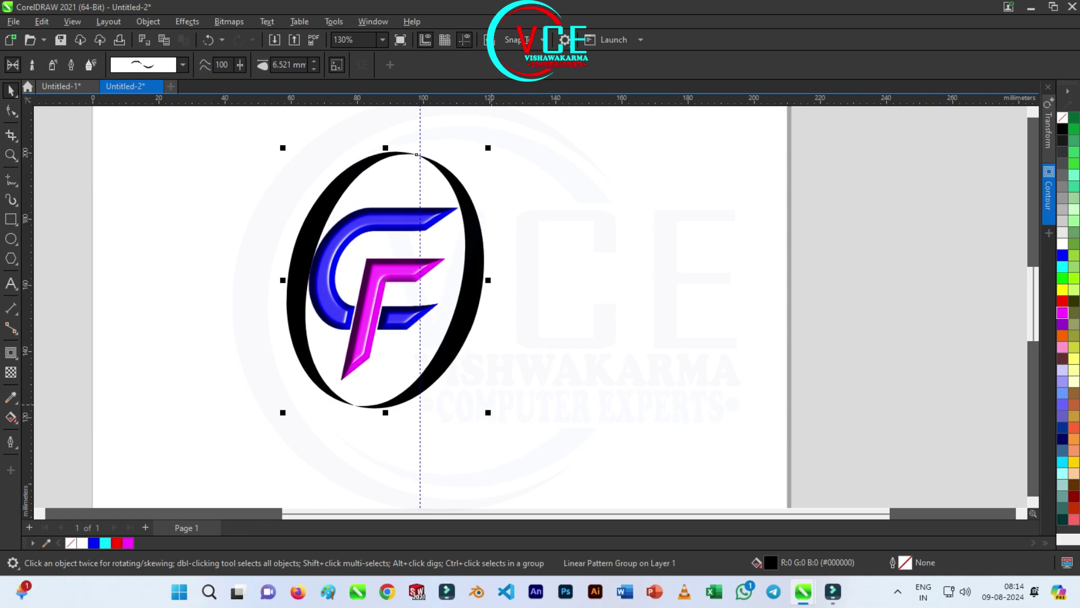
{"action": "key", "text": "Up"}
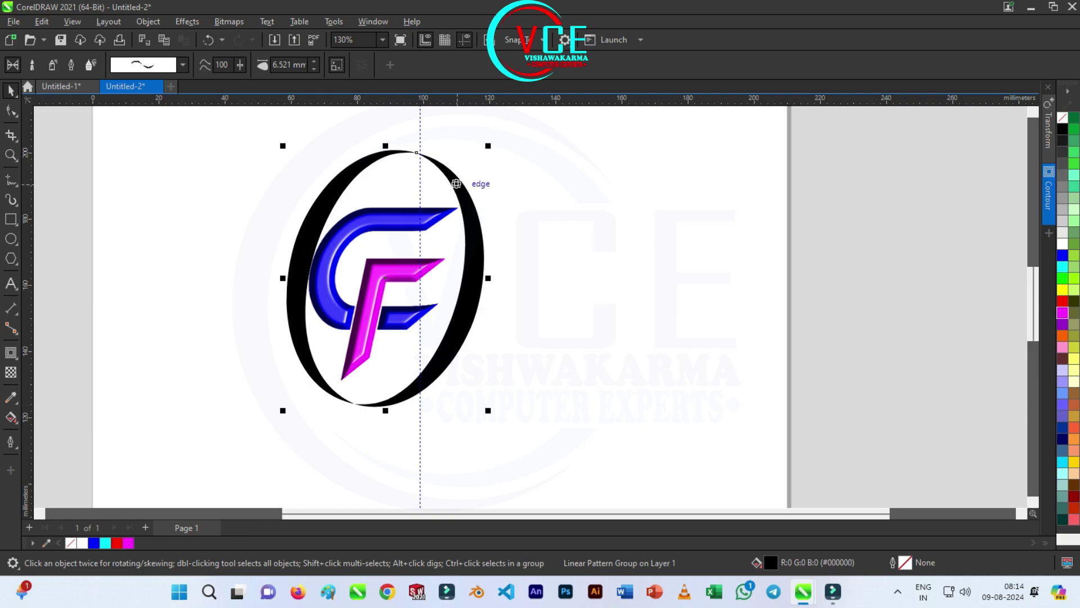
Rotate the ring slightly clockwise and nudge it left to centre it on the letters.
{"action": "left_click", "coordinate": [457, 177]}
{"action": "left_click_drag", "start_coordinate": [489, 143], "coordinate": [500, 150]}
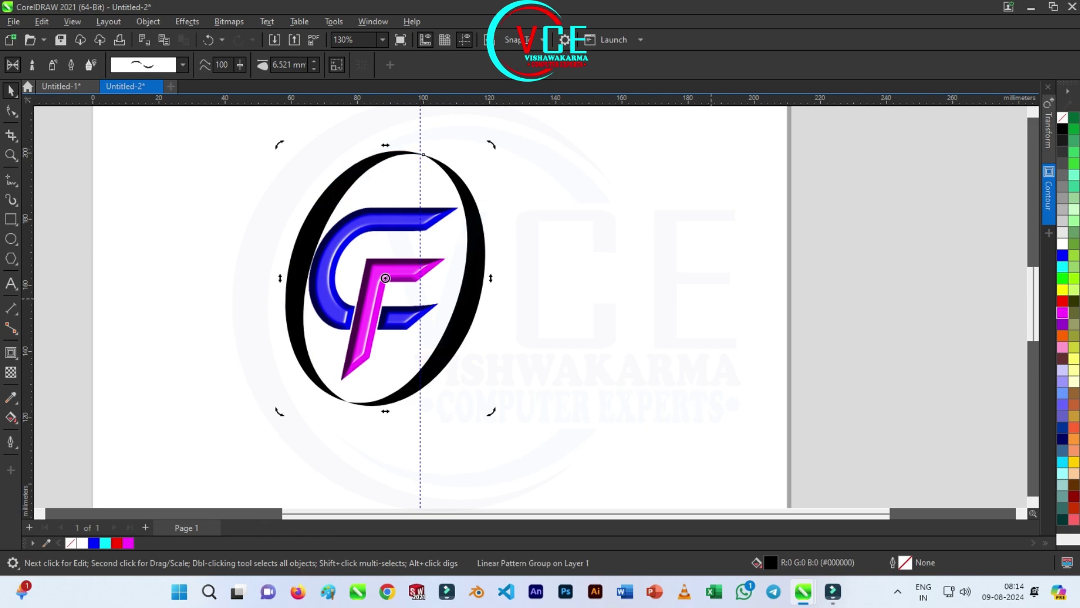
{"action": "key", "text": "Left"}
{"action": "key", "text": "Left"}
{"action": "key", "text": "Left"}
{"action": "key", "text": "Left"}
{"action": "key", "text": "Left"}
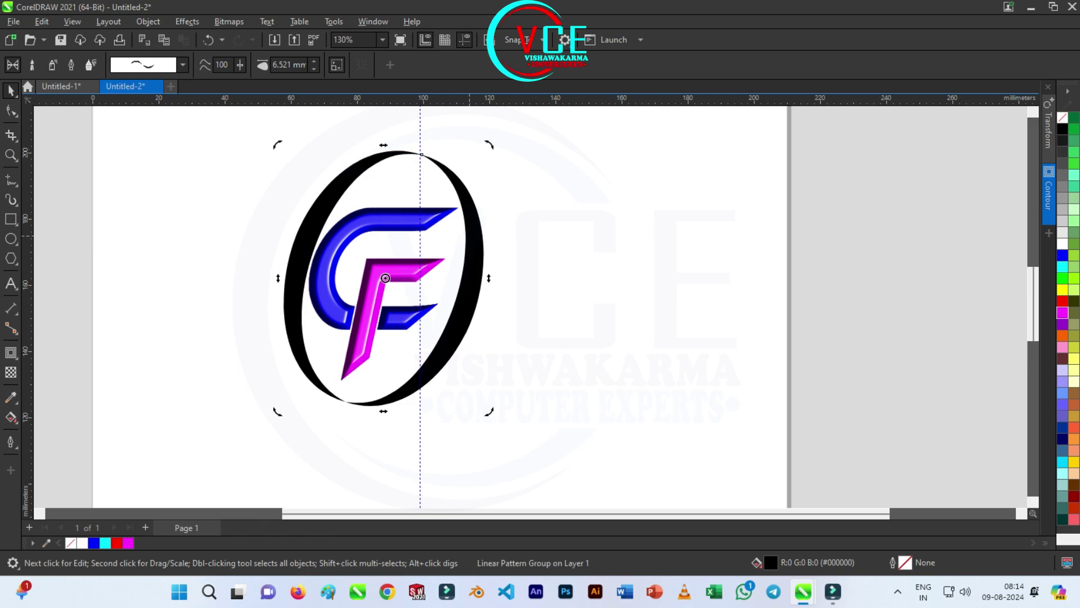
Try a blue fill on the ring's control ellipse, then undo it.
{"action": "left_click", "coordinate": [385, 278]}
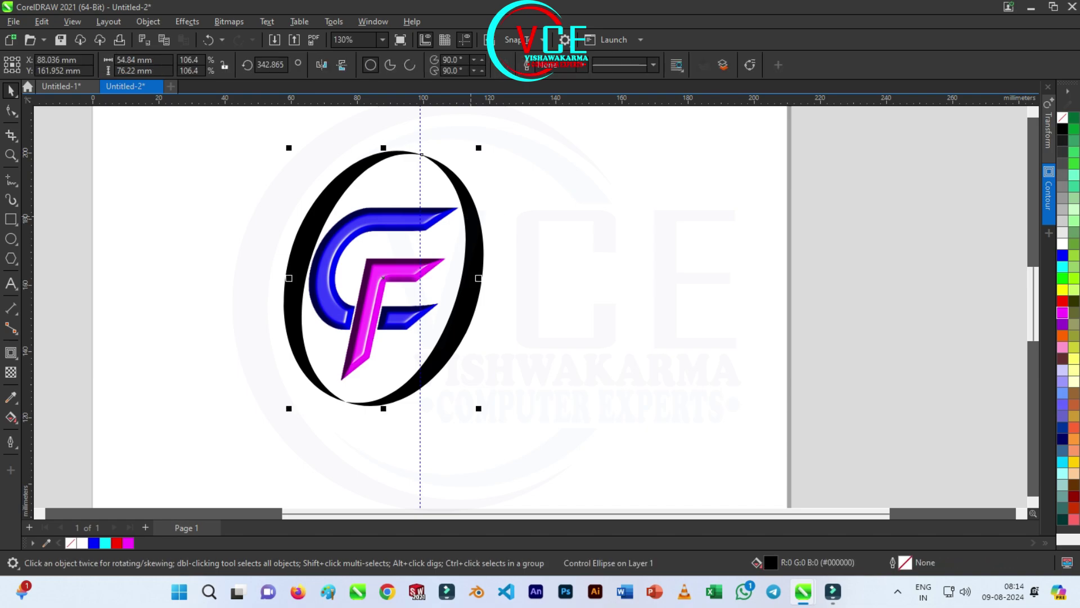
{"action": "right_click", "coordinate": [472, 193]}
{"action": "key", "text": "Escape"}
{"action": "key", "text": "Escape"}
{"action": "left_click", "coordinate": [474, 247]}
{"action": "right_click", "coordinate": [476, 193]}
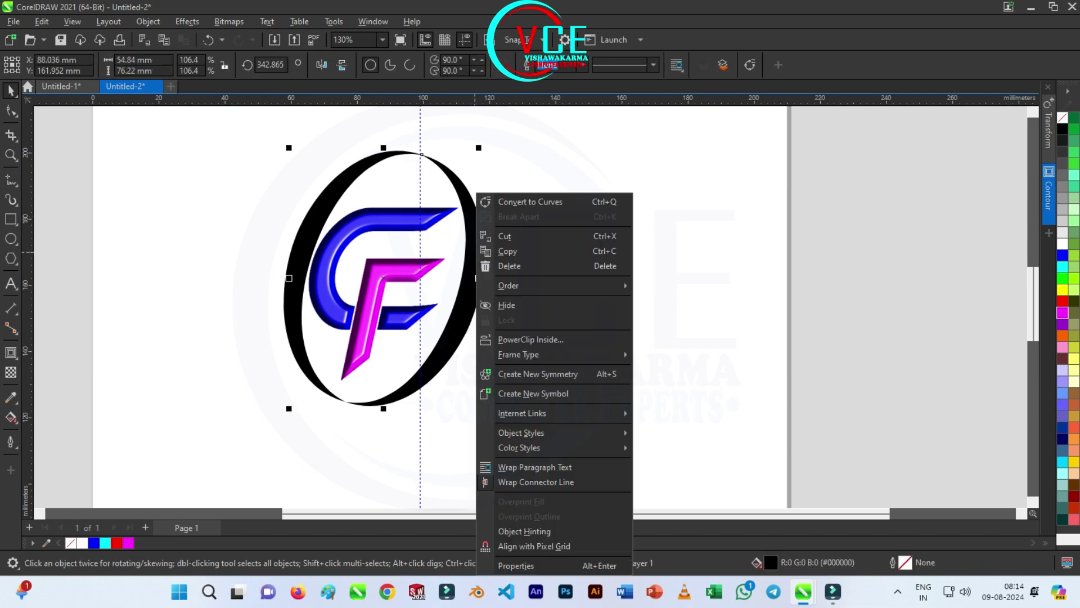
{"action": "right_click", "coordinate": [461, 303]}
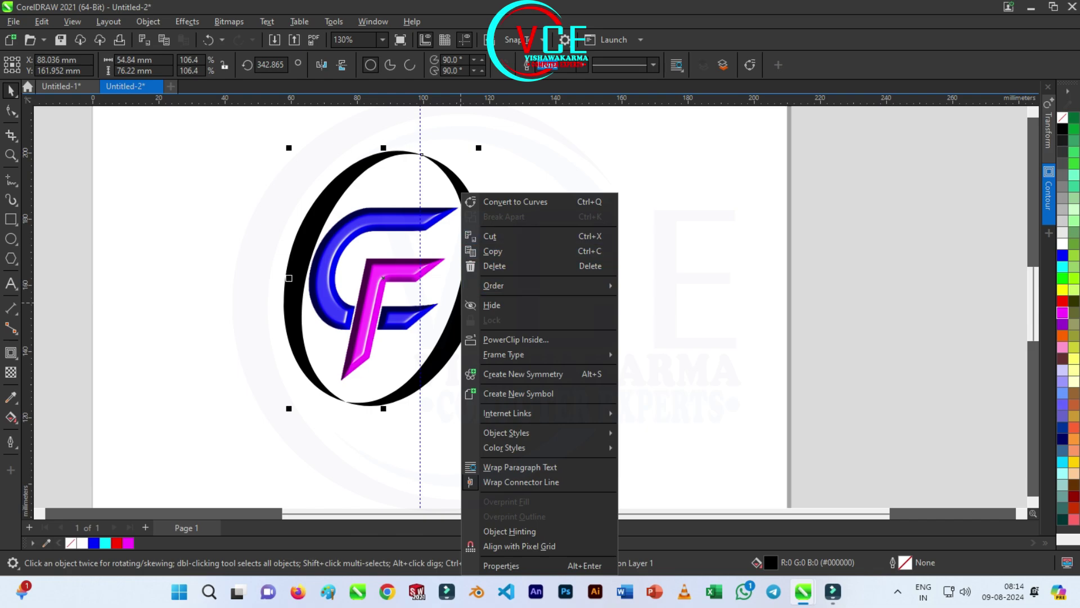
{"action": "key", "text": "Escape"}
{"action": "left_click", "coordinate": [1062, 255]}
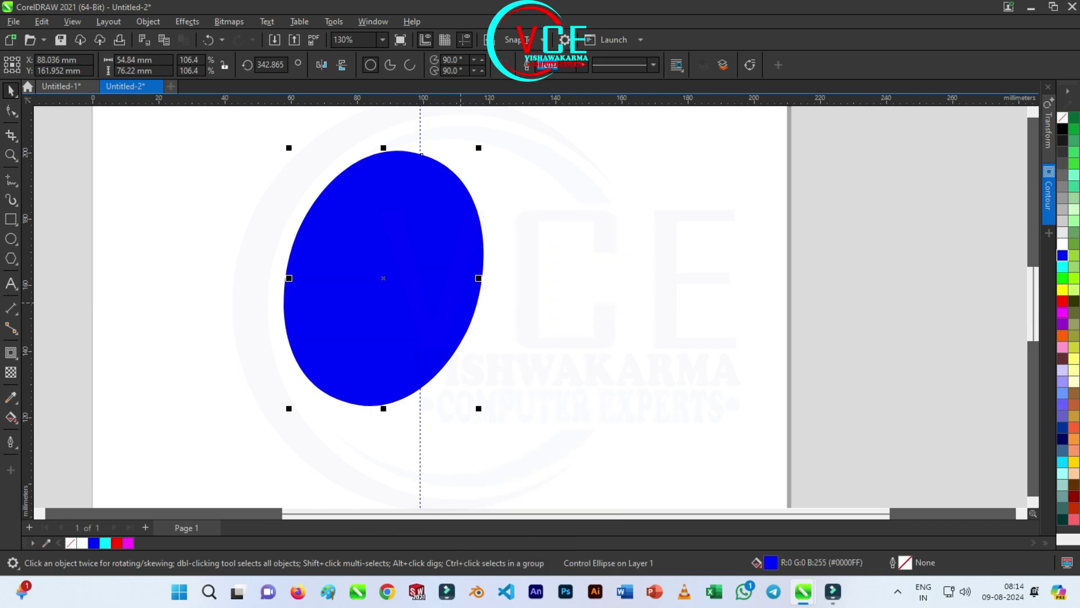
{"action": "key", "text": "shift+Page_Down"}
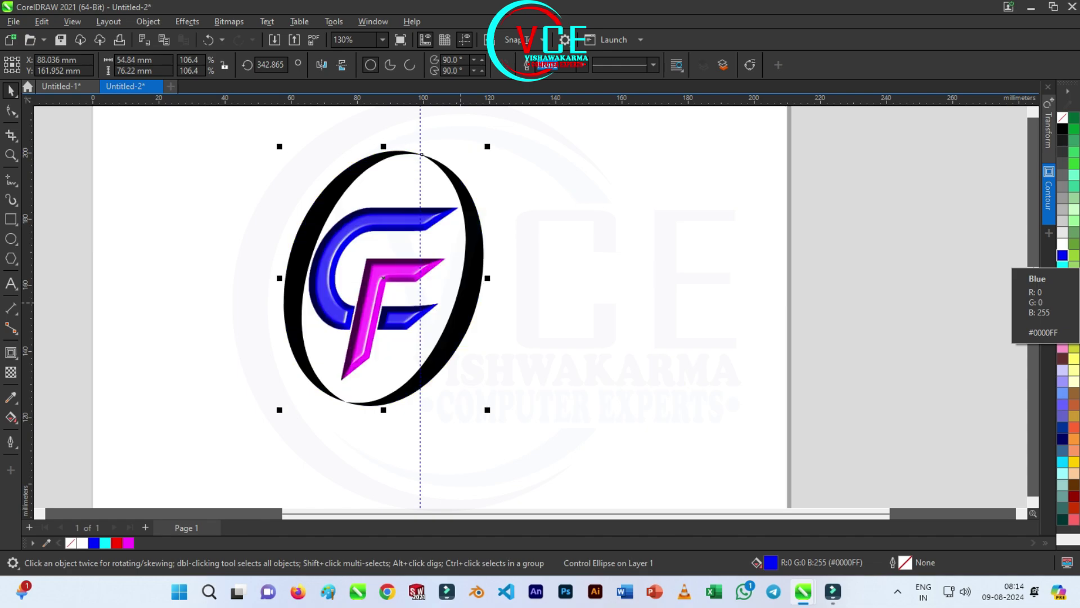
{"action": "key", "text": "Escape"}
Break the Artistic Media ring apart from its source ellipse, move the filled ellipse aside and delete it.
{"action": "left_click", "coordinate": [479, 258]}
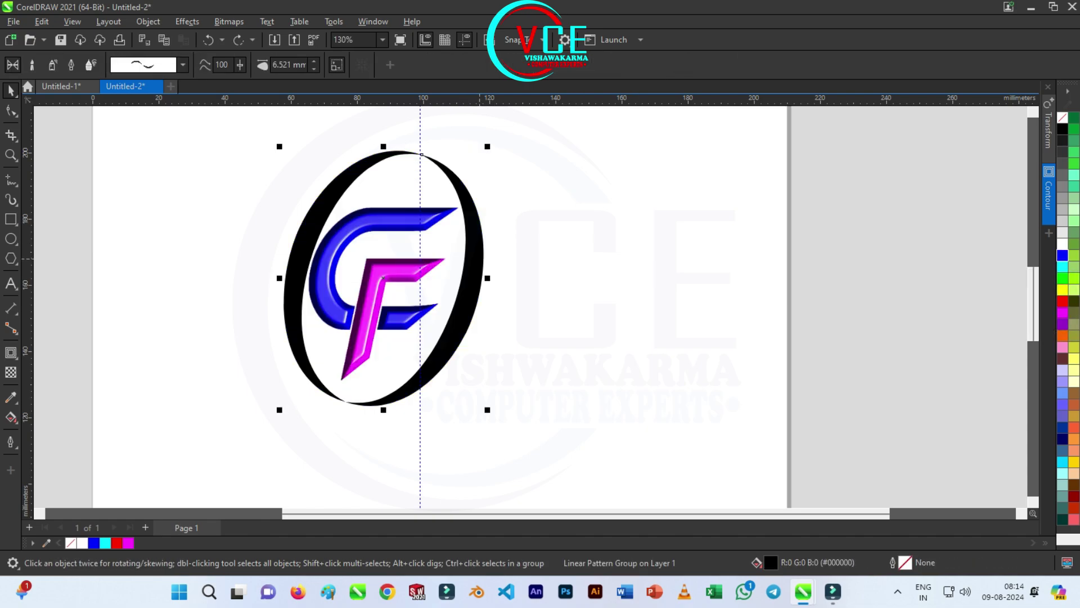
{"action": "right_click", "coordinate": [479, 260]}
{"action": "left_click", "coordinate": [500, 268]}
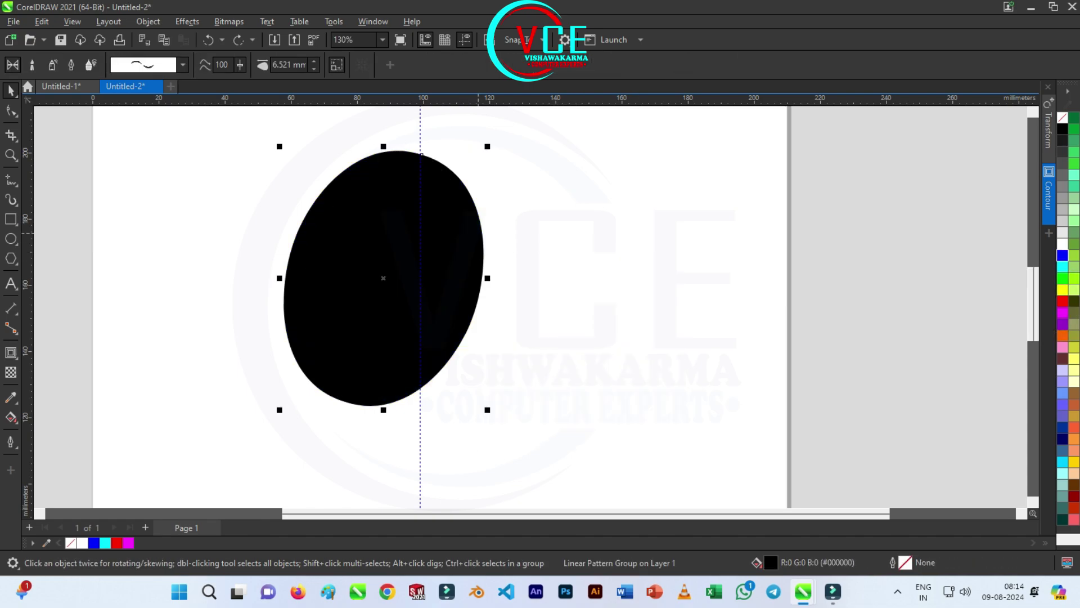
{"action": "key", "text": "Escape"}
{"action": "left_click_drag", "start_coordinate": [389, 246], "coordinate": [725, 292]}
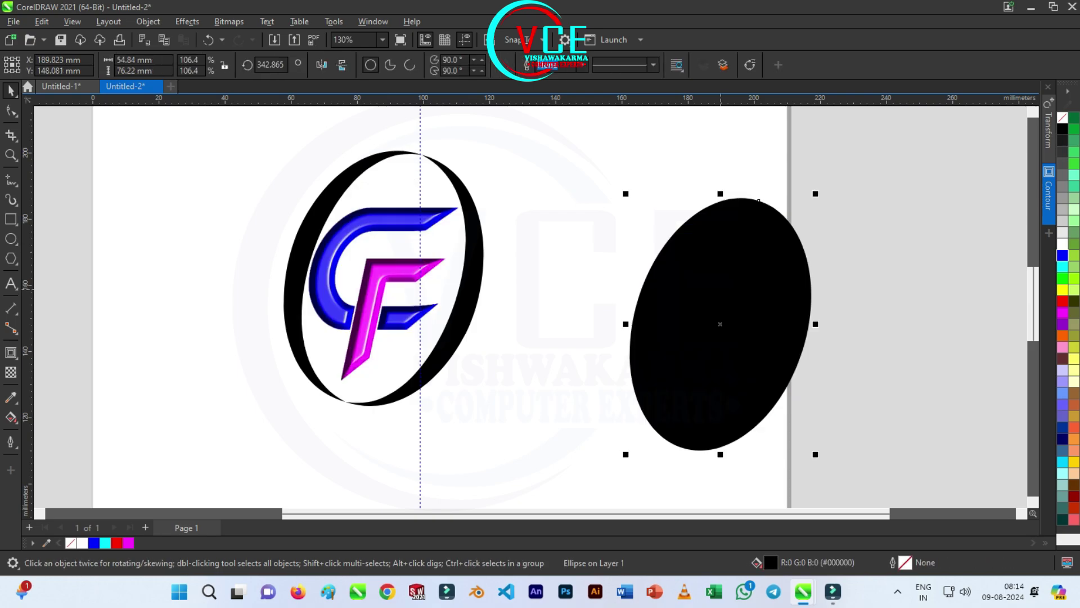
{"action": "key", "text": "Delete"}
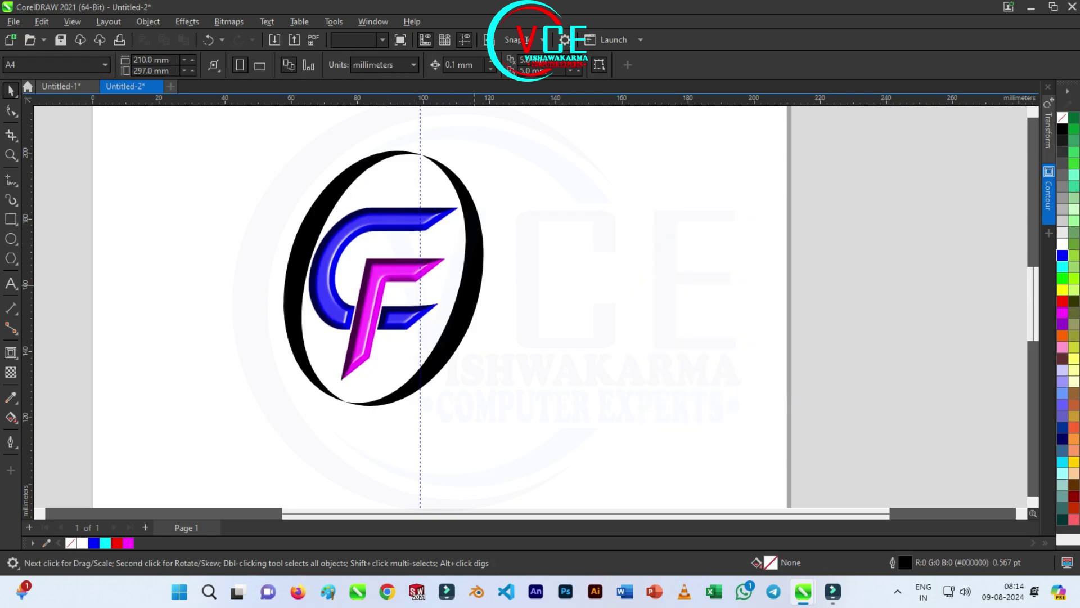
Try a light green fill on the ring and settle on Kentucky Green (#339966).
{"action": "left_click", "coordinate": [474, 285]}
{"action": "left_click", "coordinate": [1074, 152]}
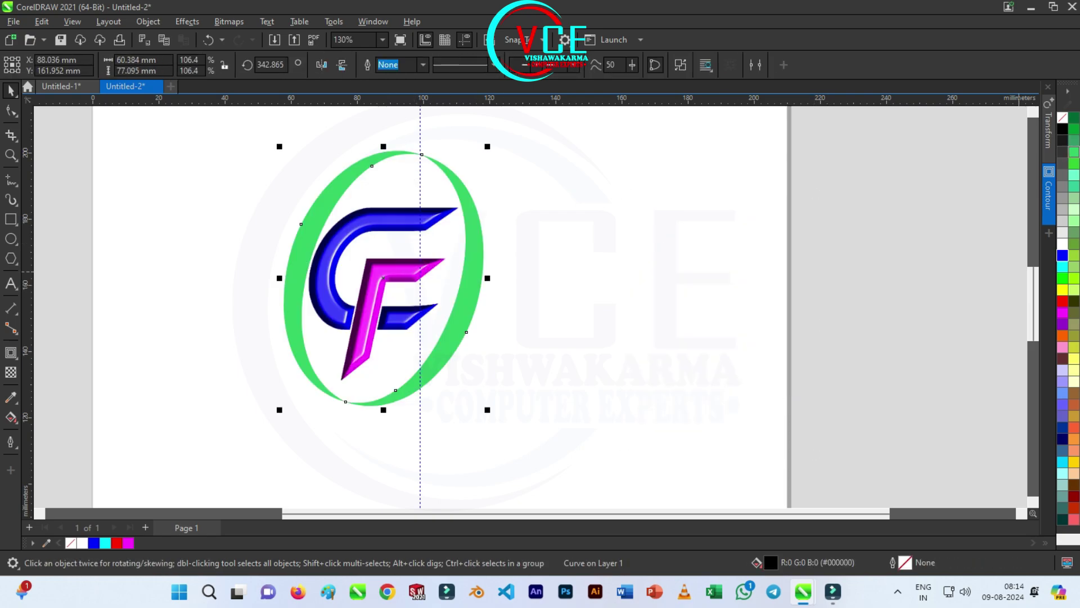
{"action": "left_click", "coordinate": [1073, 141]}
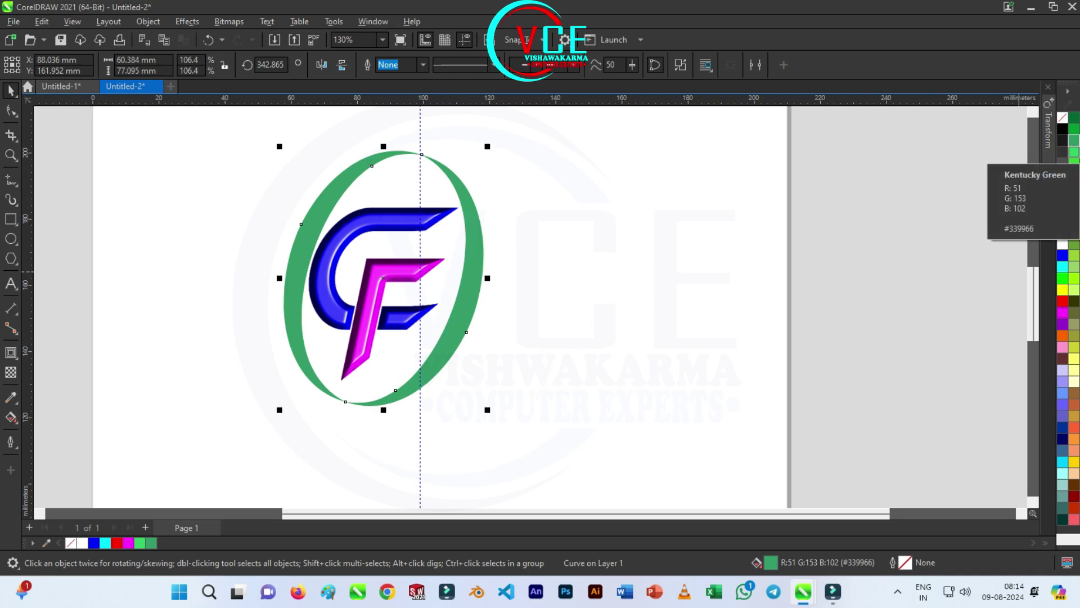
{"action": "key", "text": "ctrl+F9"}
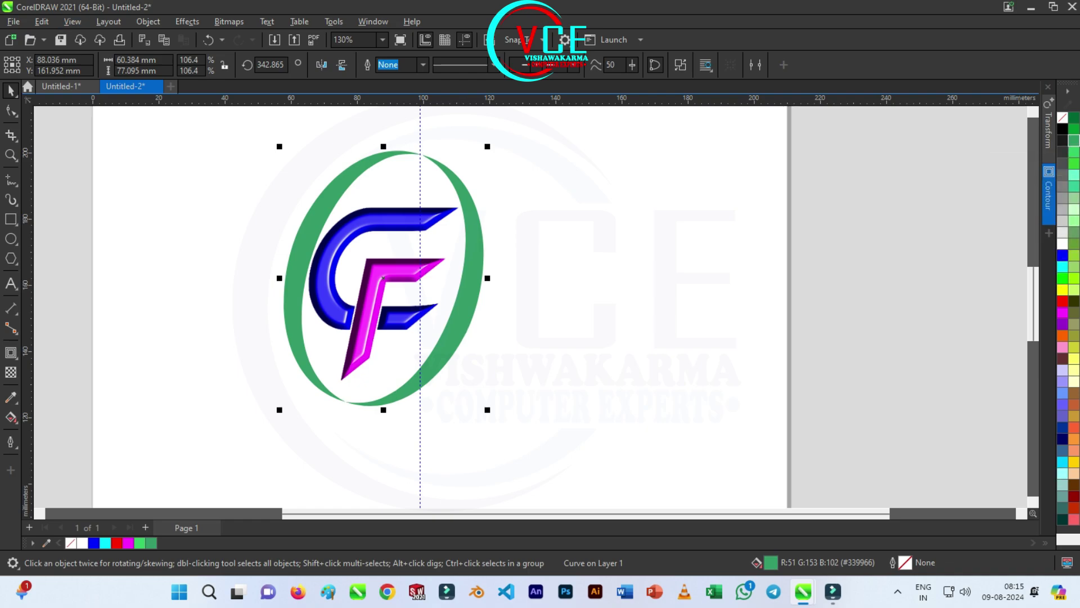
Apply the Plastic texture effect to the green ring with depth 22 and smoothness 67.
{"action": "left_click", "coordinate": [187, 22]}
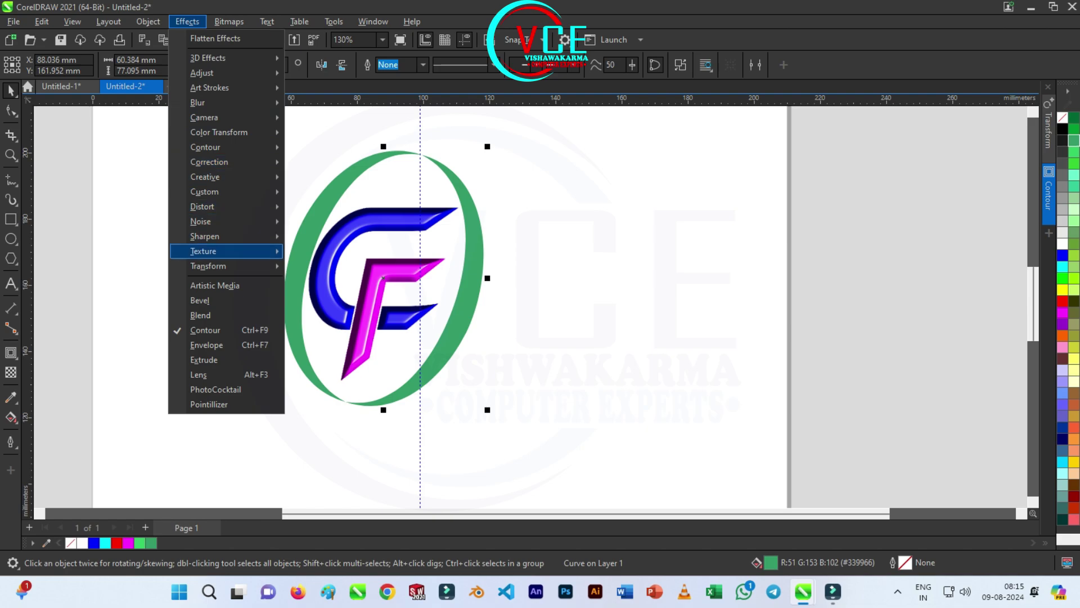
{"action": "mouse_move", "coordinate": [225, 251]}
{"action": "left_click", "coordinate": [315, 298]}
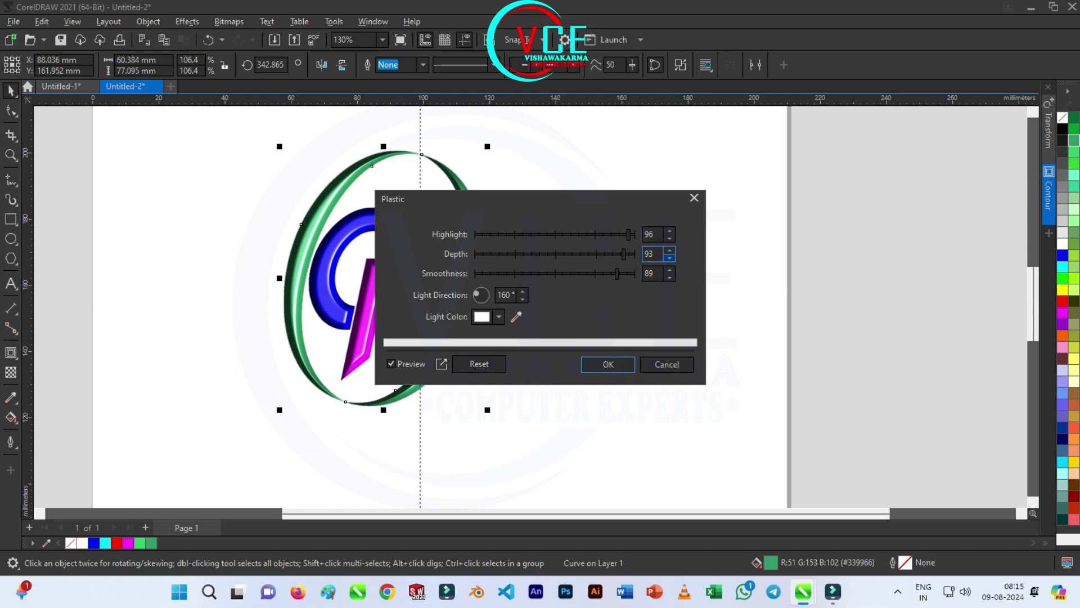
{"action": "left_click", "coordinate": [669, 258]}
{"action": "left_click", "coordinate": [669, 258]}
{"action": "left_click", "coordinate": [670, 258]}
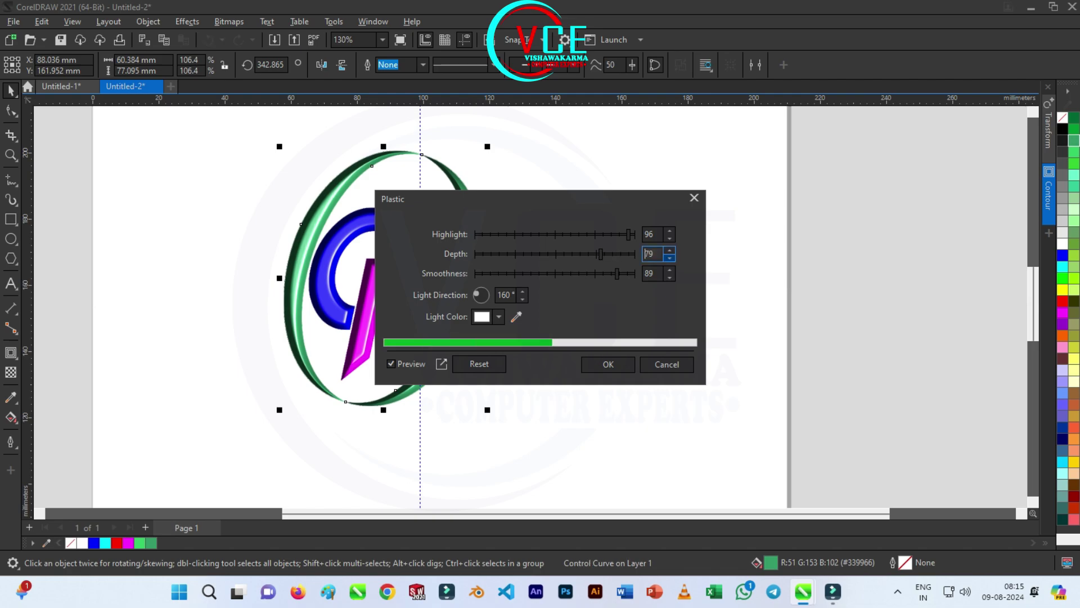
{"action": "left_click", "coordinate": [669, 257]}
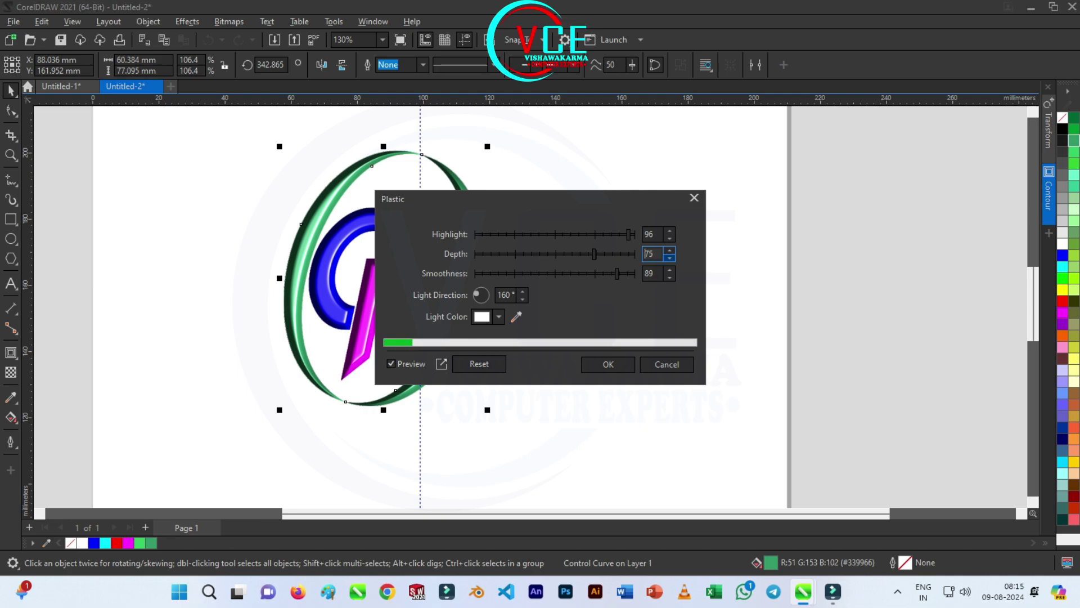
{"action": "left_click_drag", "start_coordinate": [595, 254], "coordinate": [509, 254]}
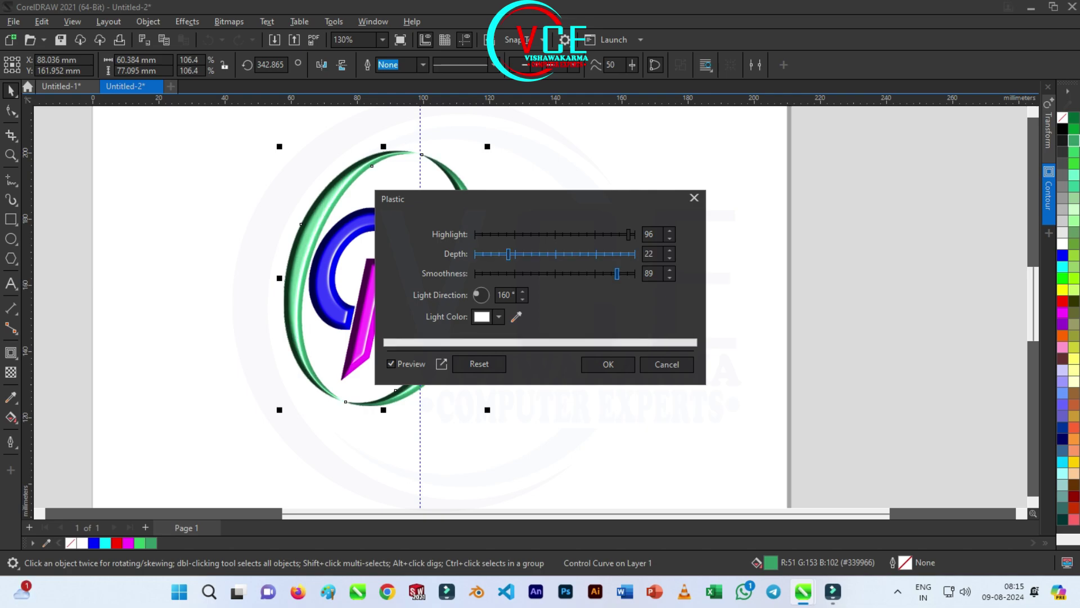
{"action": "left_click_drag", "start_coordinate": [617, 273], "coordinate": [581, 274]}
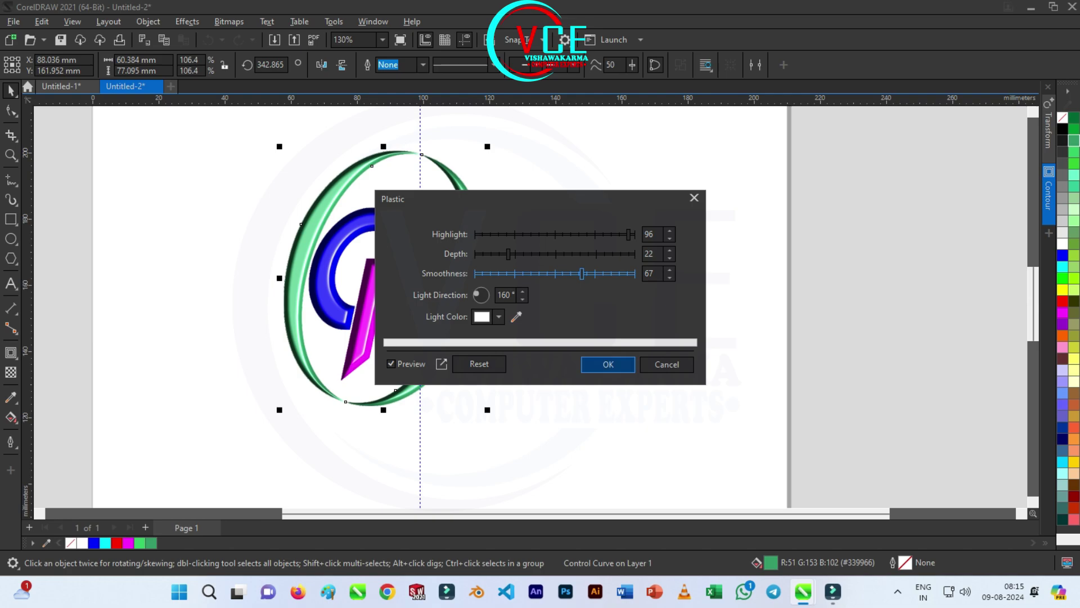
{"action": "left_click", "coordinate": [607, 364]}
{"action": "left_click", "coordinate": [570, 307]}
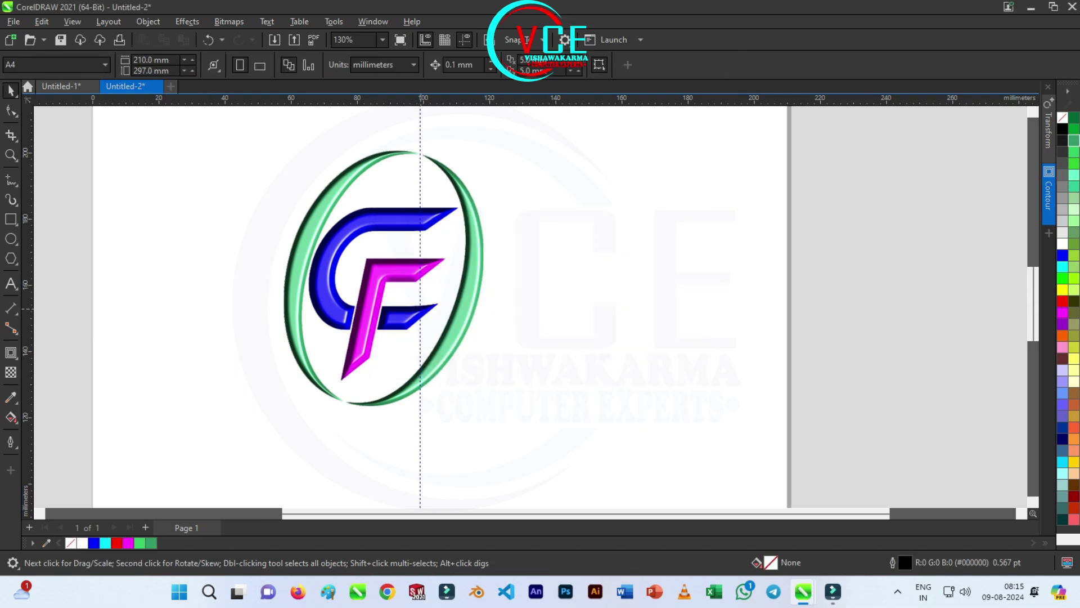
Nudge the glossy ring 0.2 mm left and 0.1 mm up, then deselect it.
{"action": "left_click", "coordinate": [301, 271]}
{"action": "key", "text": "Left"}
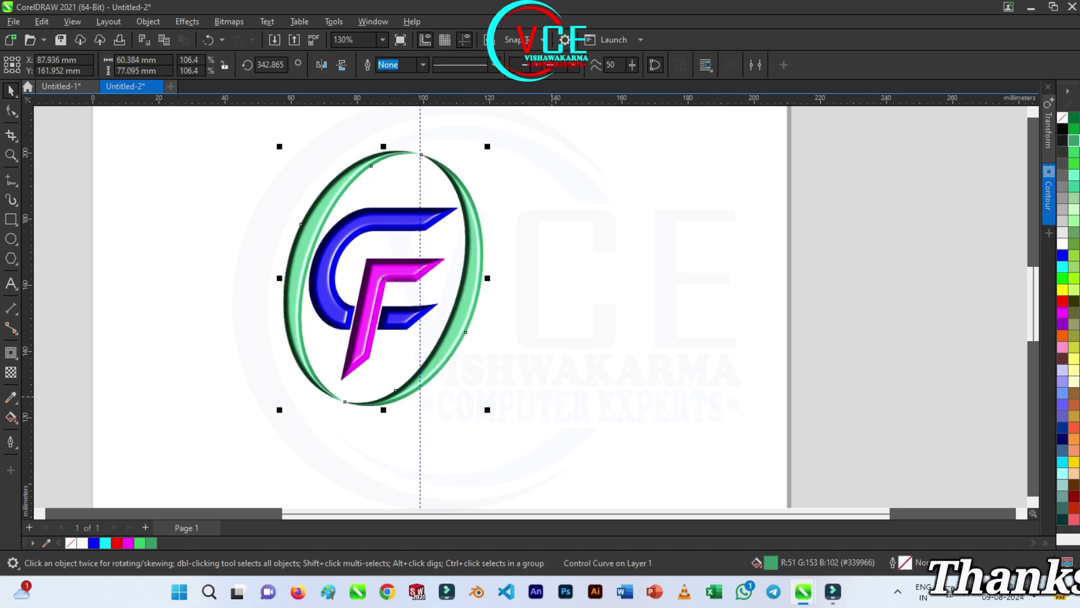
{"action": "key", "text": "Left"}
{"action": "key", "text": "Up"}
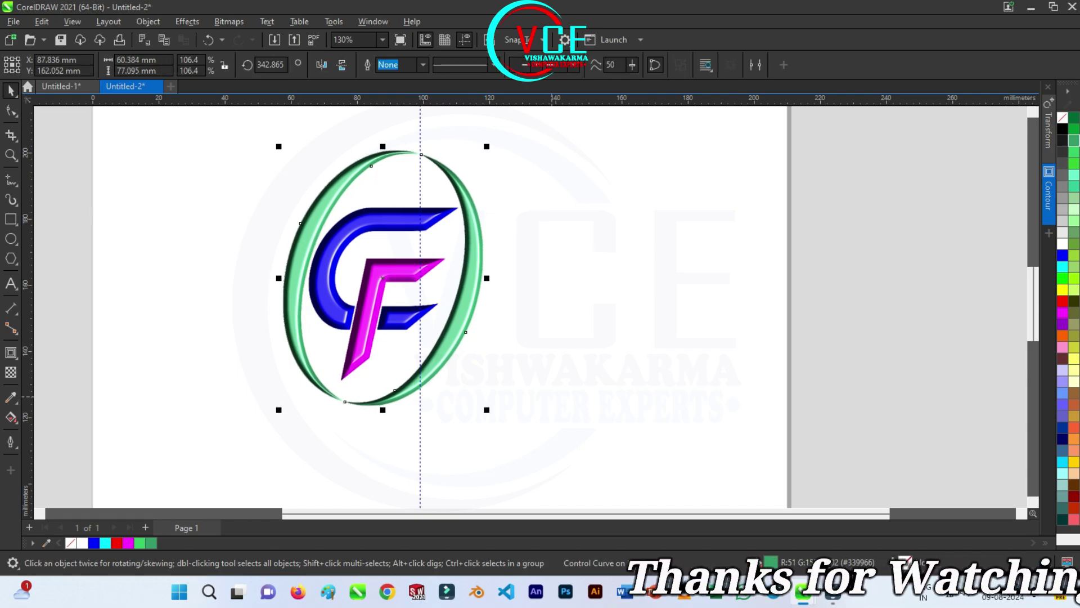
{"action": "left_click", "coordinate": [552, 397]}
Group the ring and both letters, and place a copy of the logo below and to the right of the original.
{"action": "scroll", "coordinate": [304, 229], "scroll_direction": "down", "scroll_amount": 2}
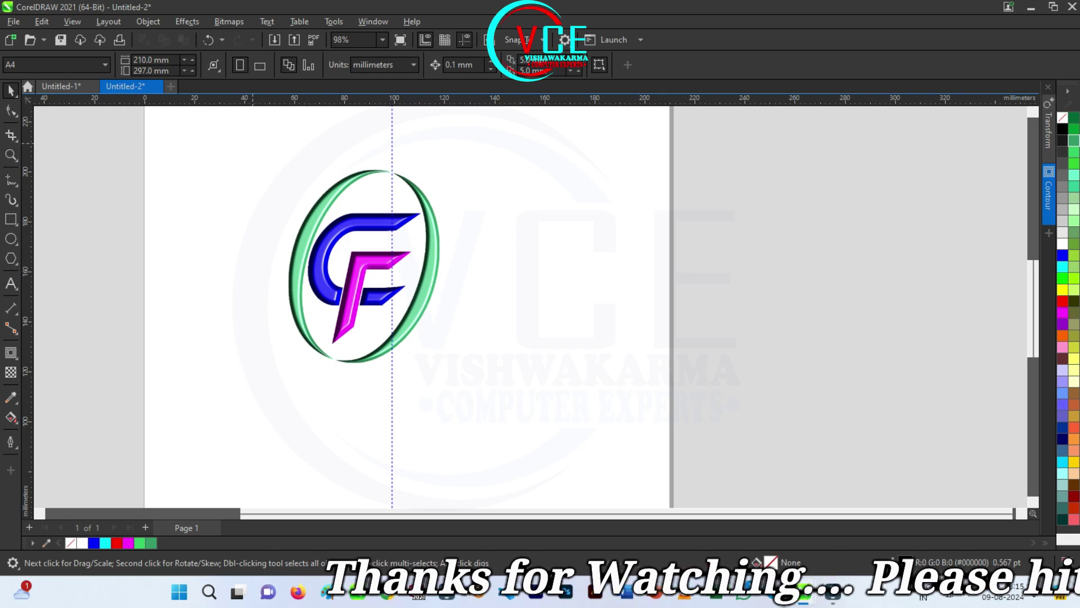
{"action": "left_click_drag", "start_coordinate": [485, 407], "coordinate": [486, 407]}
{"action": "right_click", "coordinate": [431, 230]}
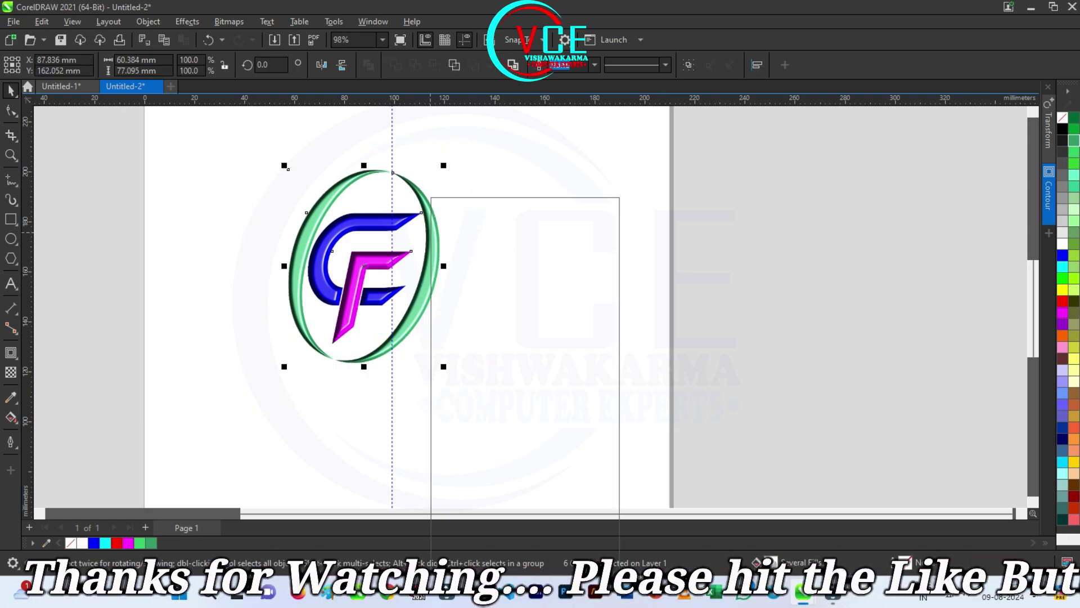
{"action": "left_click", "coordinate": [464, 251]}
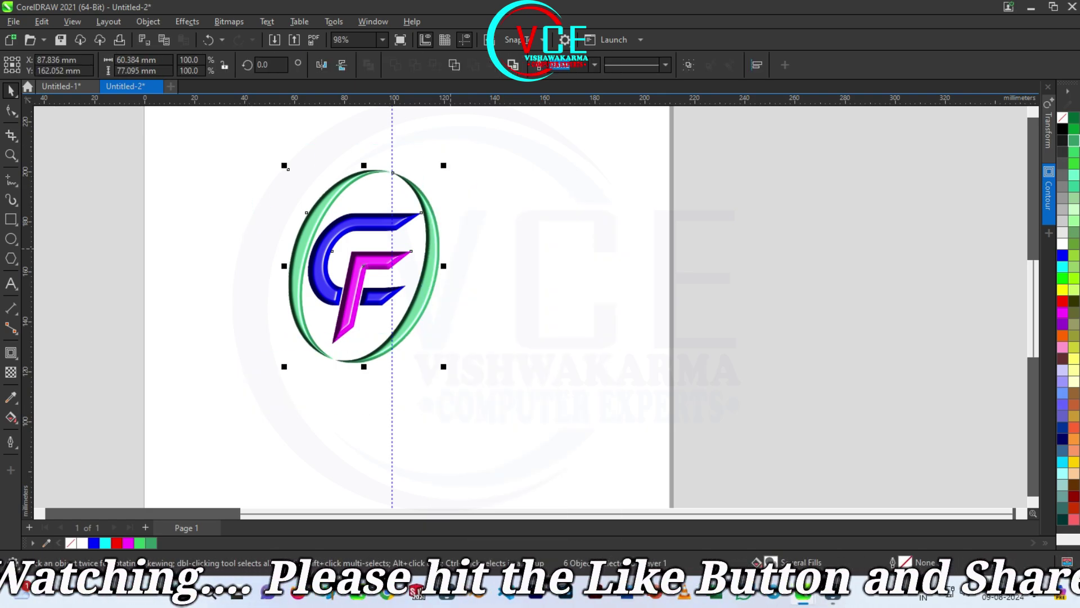
{"action": "left_click_drag", "start_coordinate": [425, 239], "coordinate": [630, 312]}
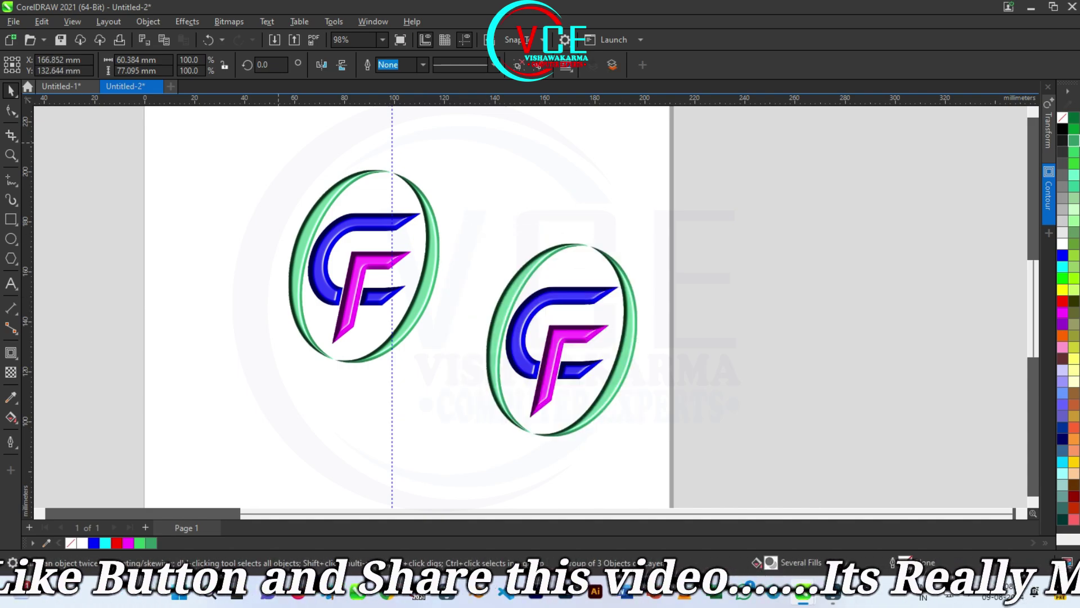
Apply a Gaussian Blur with a radius of 21.4 pixels to the original logo group.
{"action": "left_click_drag", "start_coordinate": [453, 408], "coordinate": [456, 410]}
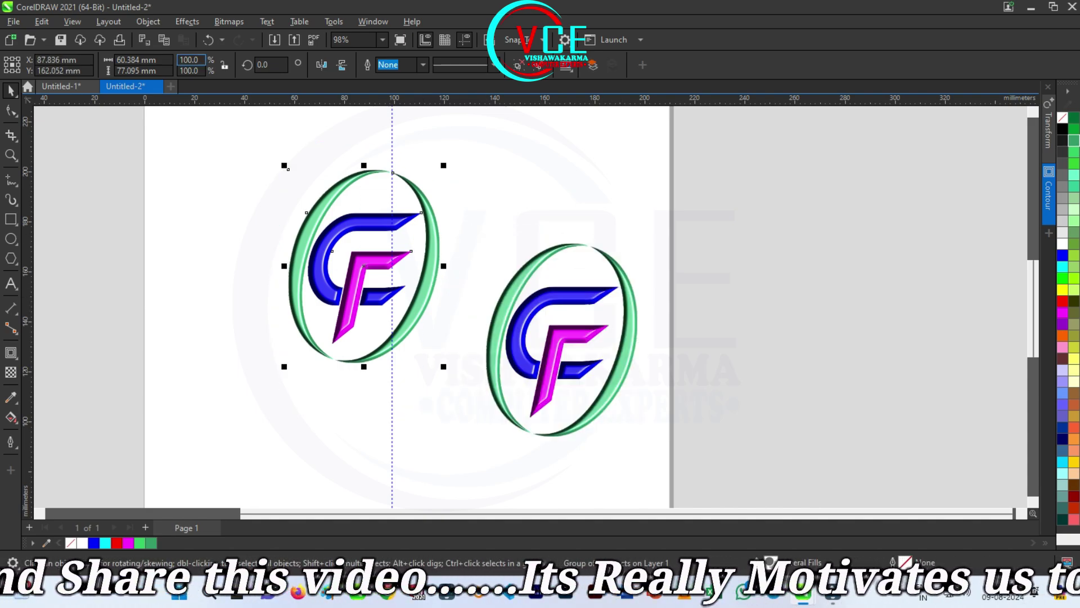
{"action": "left_click", "coordinate": [187, 21]}
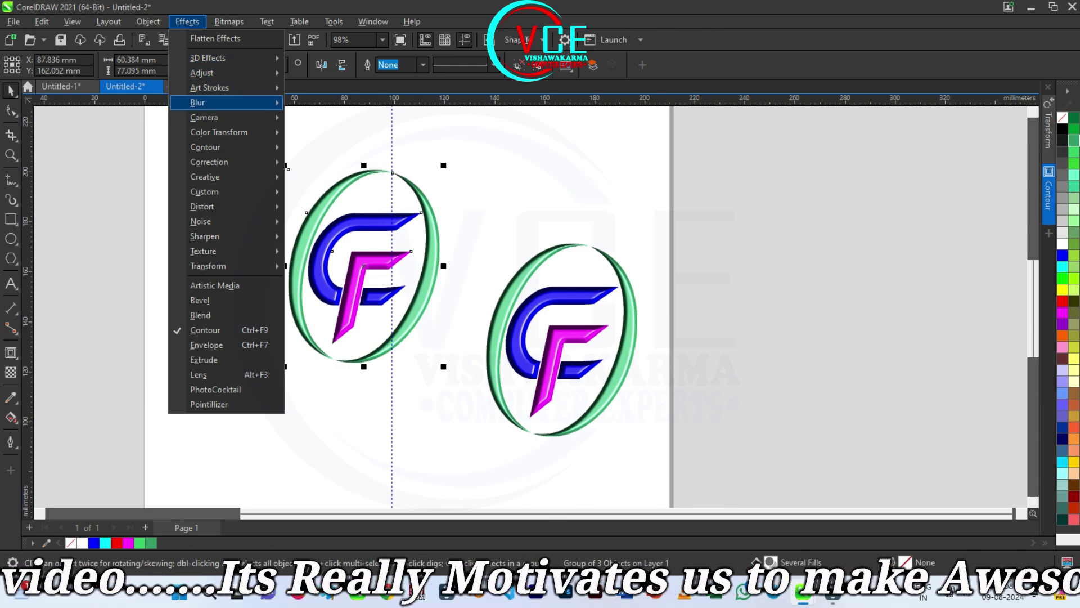
{"action": "mouse_move", "coordinate": [225, 102]}
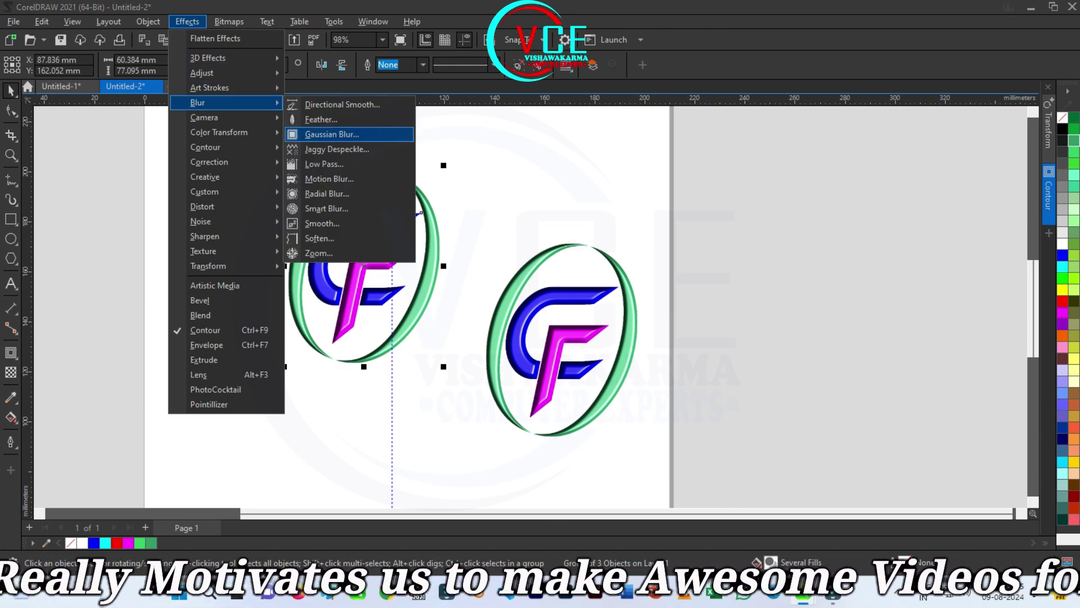
{"action": "left_click", "coordinate": [332, 134]}
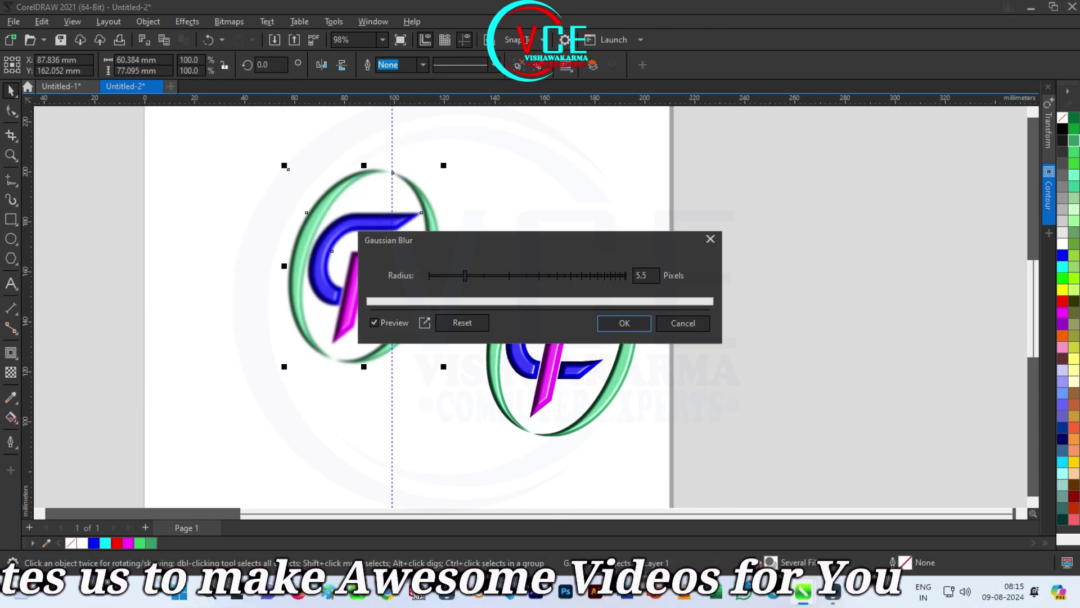
{"action": "left_click_drag", "start_coordinate": [465, 275], "coordinate": [511, 275]}
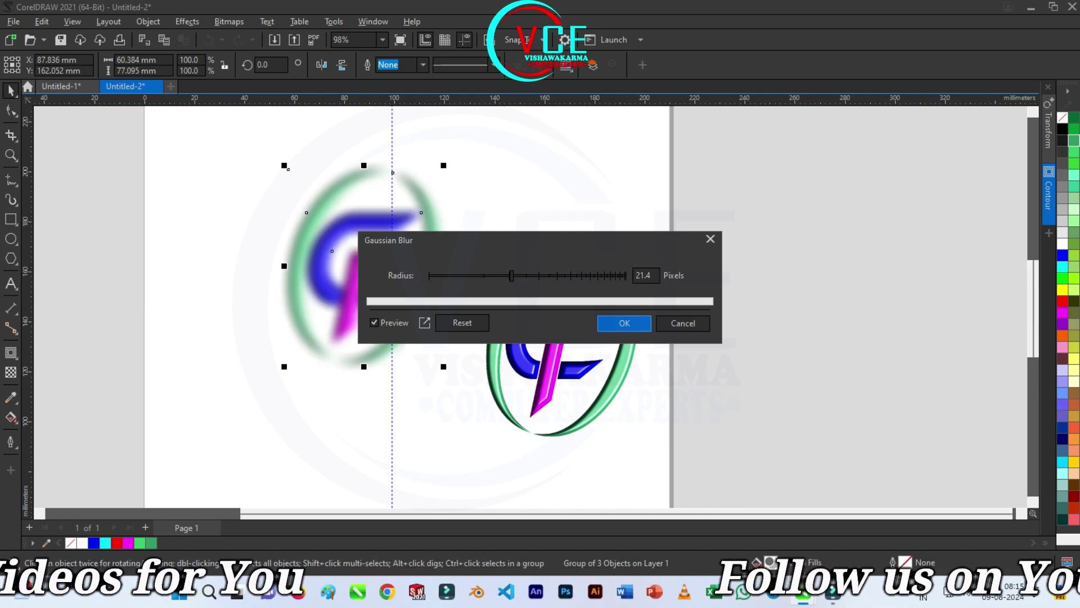
{"action": "left_click", "coordinate": [624, 323]}
Move the sharp logo copy onto the blurred original, nudge it 0.9 mm up and 0.7 mm right, and deselect it.
{"action": "left_click", "coordinate": [593, 304]}
{"action": "left_click_drag", "start_coordinate": [594, 304], "coordinate": [390, 230]}
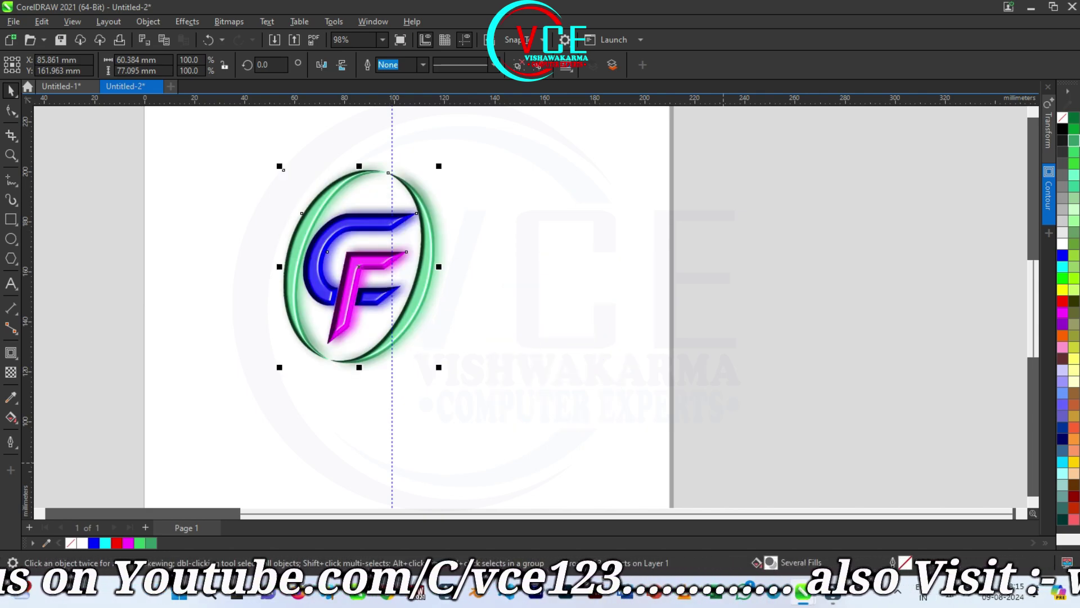
{"action": "key", "text": "Up"}
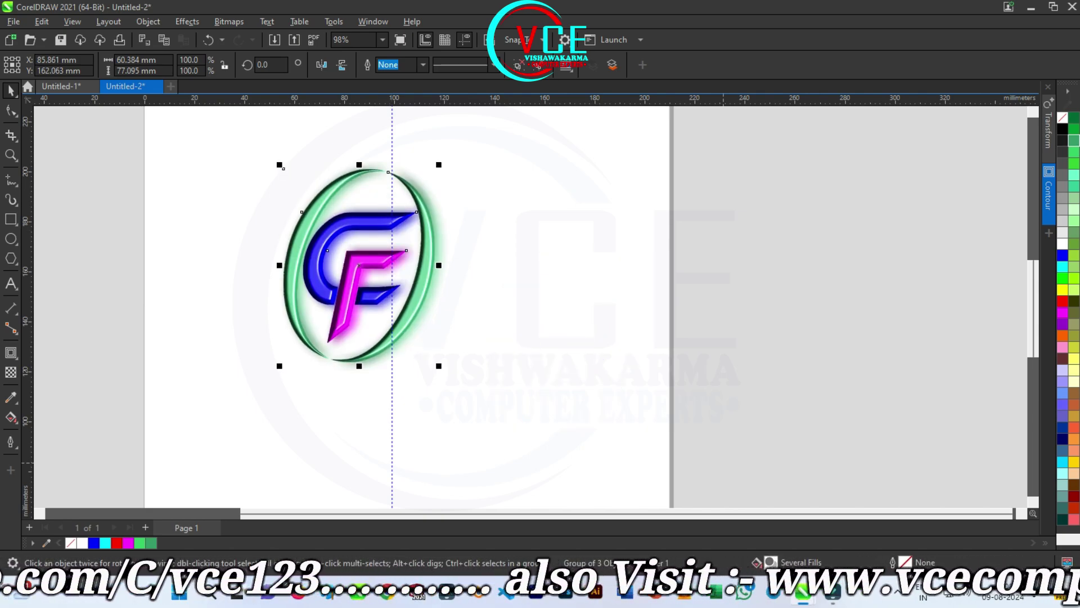
{"action": "key", "text": "Up"}
{"action": "key", "text": "Up"}
{"action": "key", "text": "Up"}
{"action": "key", "text": "Up"}
{"action": "key", "text": "Up"}
{"action": "key", "text": "Up"}
{"action": "key", "text": "Up"}
{"action": "key", "text": "Up"}
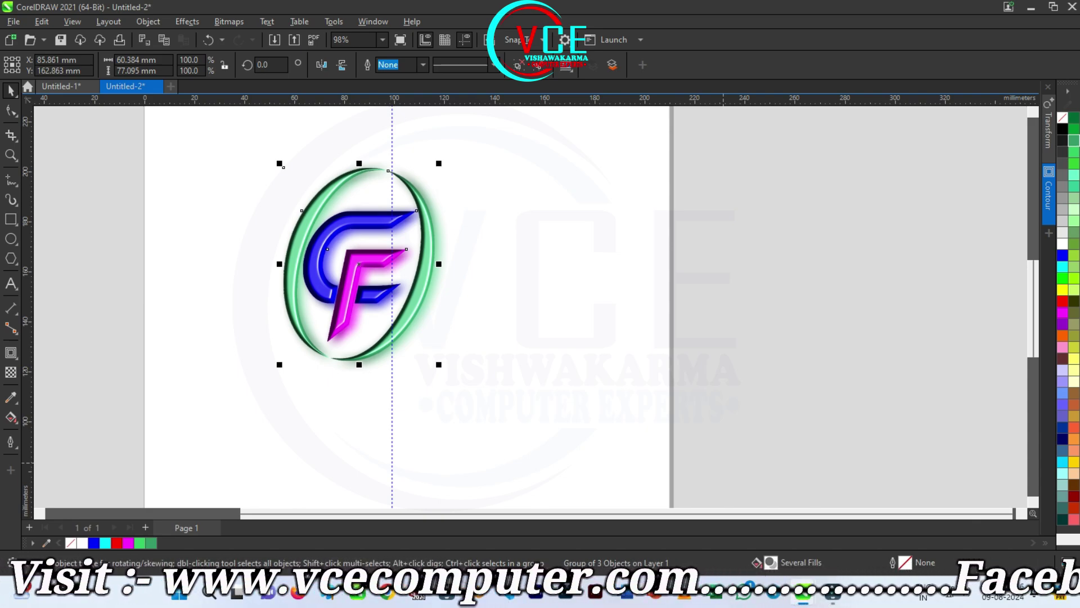
{"action": "key", "text": "Right"}
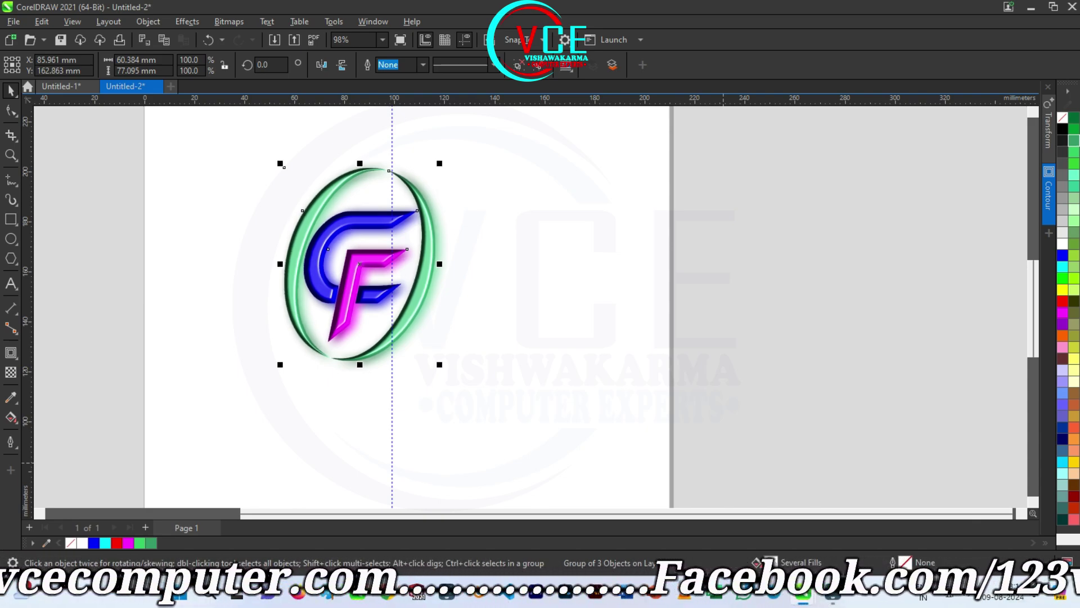
{"action": "key", "text": "Right"}
{"action": "key", "text": "Right"}
{"action": "key", "text": "Right"}
{"action": "key", "text": "Right"}
{"action": "key", "text": "Right"}
{"action": "key", "text": "Right"}
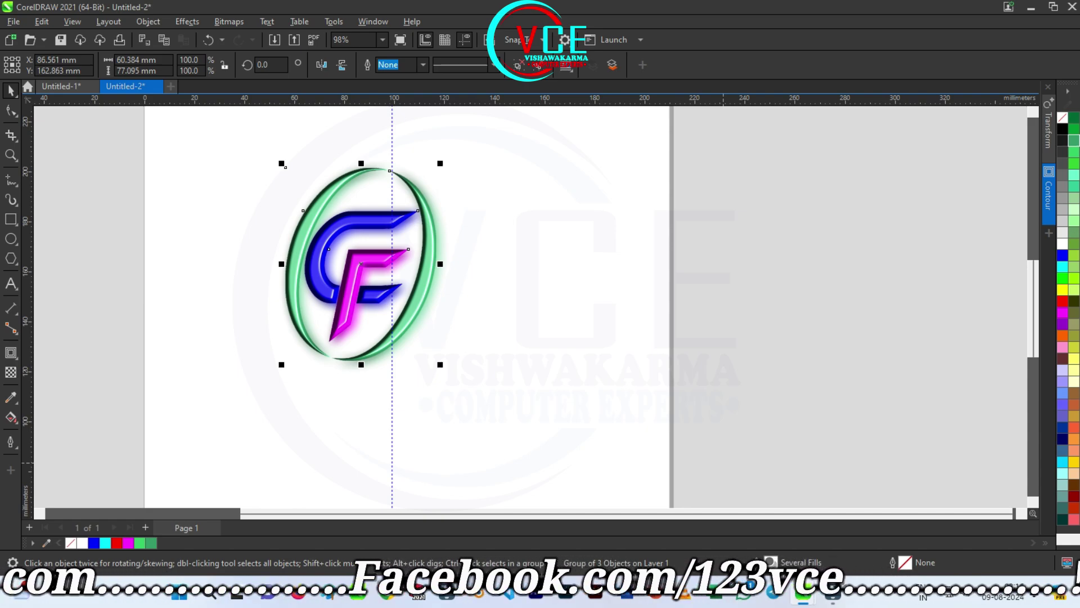
{"action": "key", "text": "Escape"}
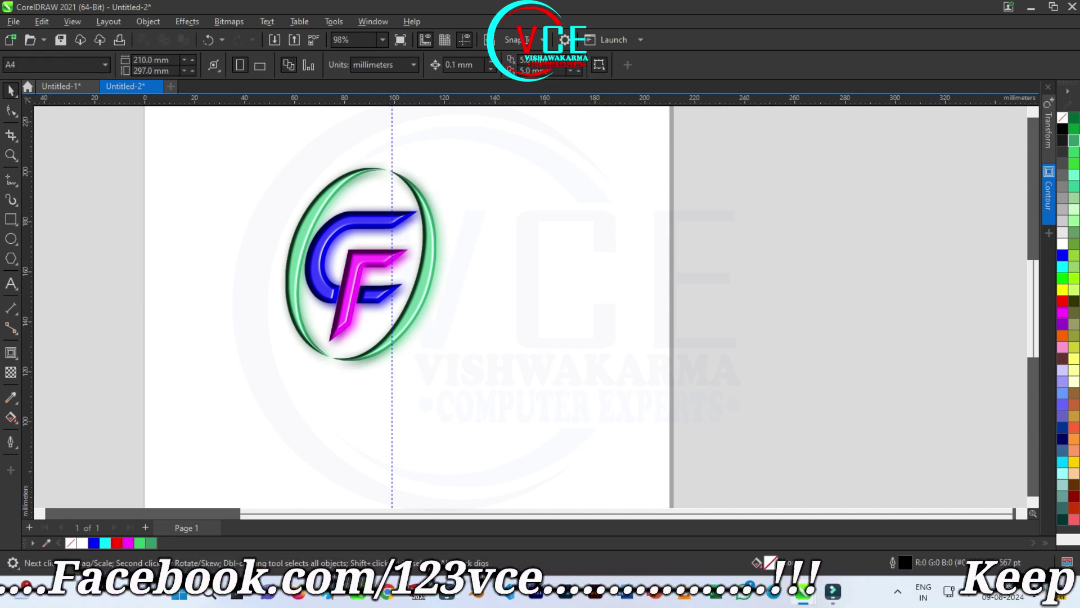
Draw a black-filled rectangle about 99 × 97 mm around the logo and send it to the back of the page.
{"action": "key", "text": "F6"}
{"action": "mouse_move", "coordinate": [249, 148]}
{"action": "left_mouse_down"}
{"action": "mouse_move", "coordinate": [326, 260]}
{"action": "mouse_move", "coordinate": [475, 386]}
{"action": "mouse_move", "coordinate": [496, 391]}
{"action": "left_mouse_up"}
{"action": "left_click", "coordinate": [1062, 128]}
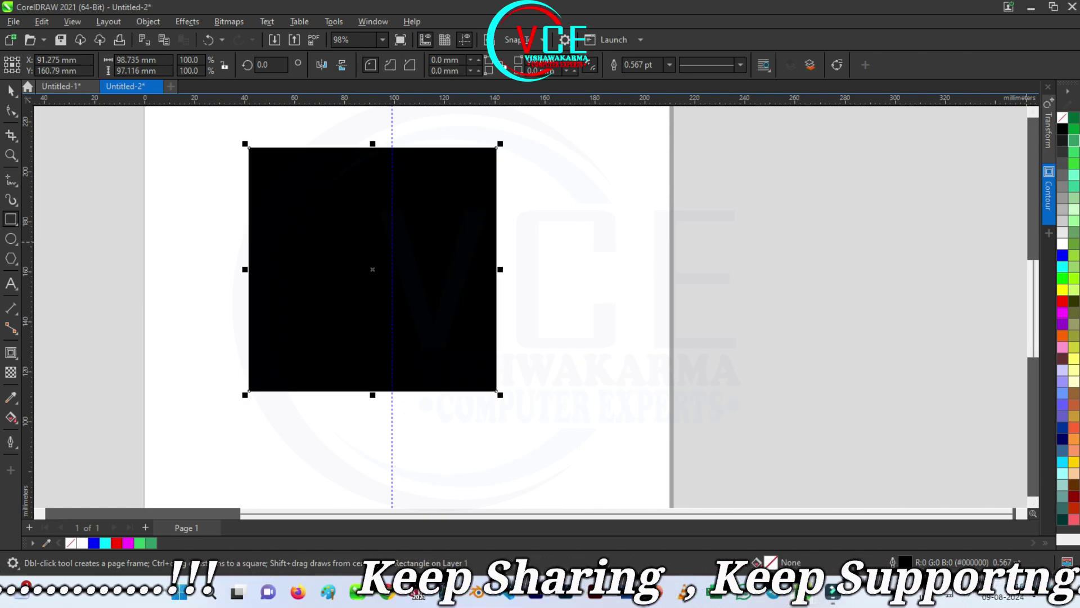
{"action": "left_click", "coordinate": [11, 90]}
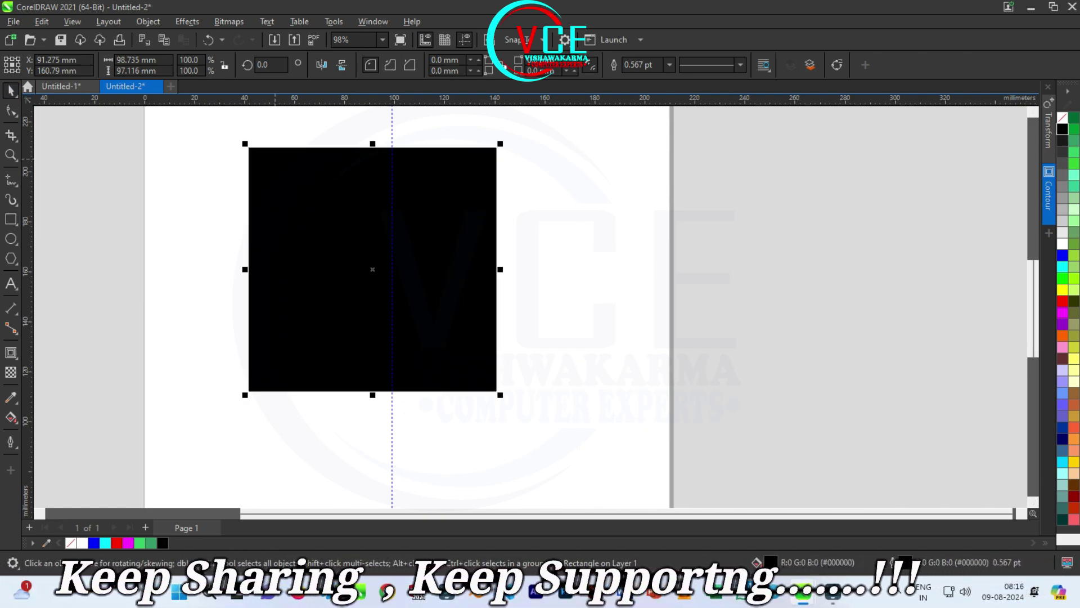
{"action": "right_click", "coordinate": [275, 160]}
{"action": "mouse_move", "coordinate": [349, 252]}
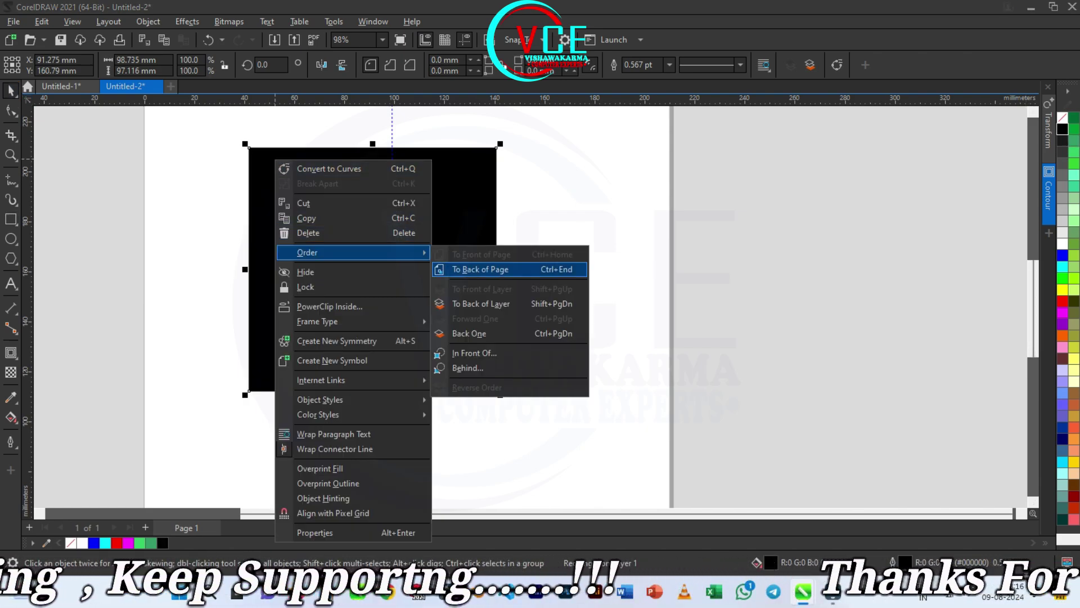
{"action": "left_click", "coordinate": [481, 269]}
{"action": "key", "text": "Escape"}
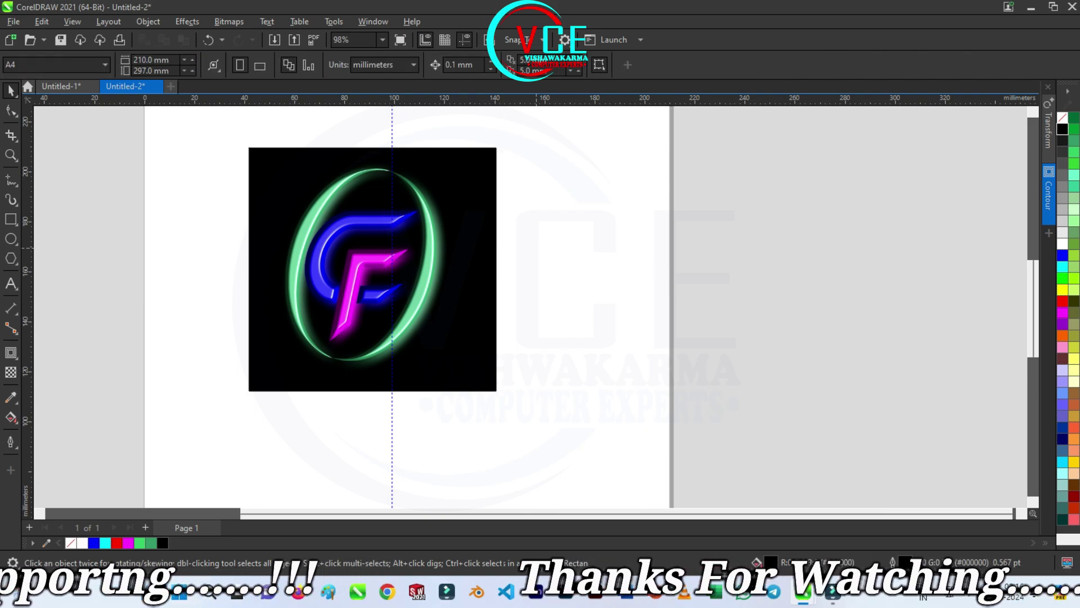
Widen the black background rectangle to the right until it extends just past the page's right edge.
{"action": "scroll", "coordinate": [360, 225], "scroll_direction": "up", "scroll_amount": 4}
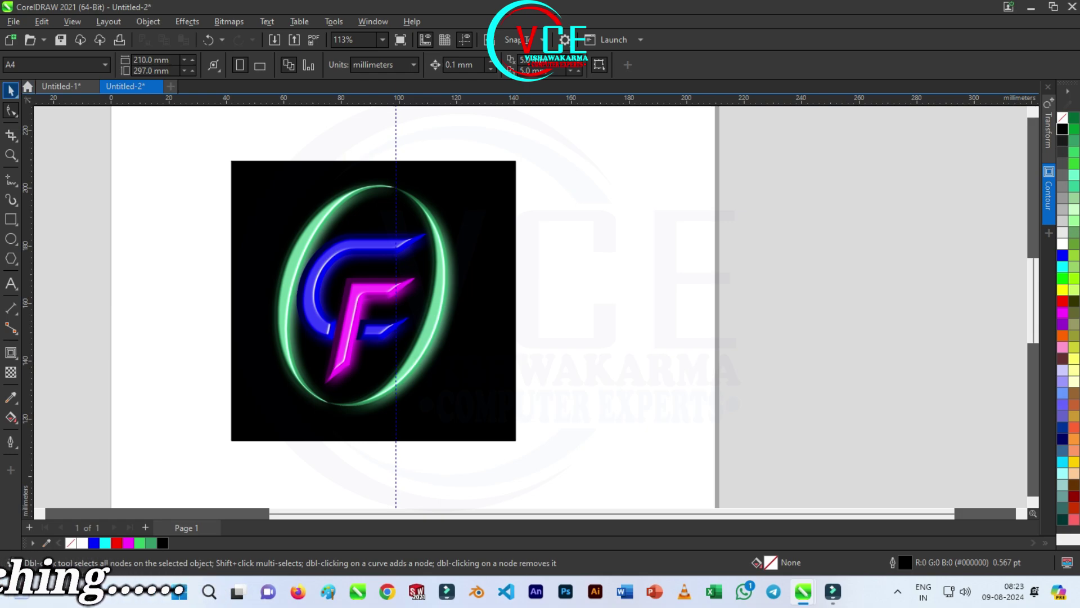
{"action": "key", "text": "space"}
{"action": "left_click", "coordinate": [516, 300]}
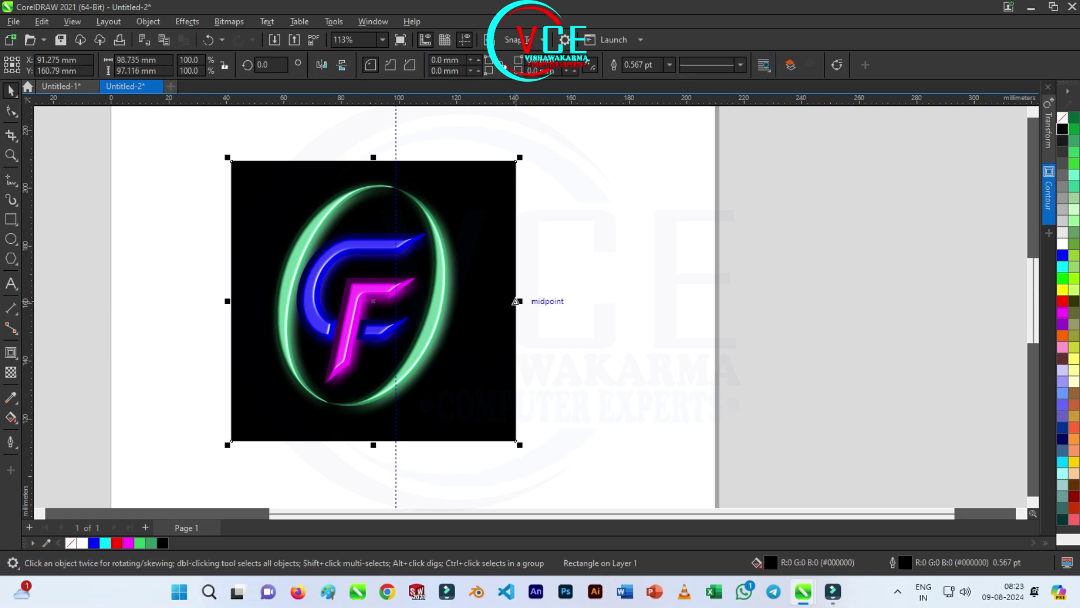
{"action": "left_click_drag", "start_coordinate": [516, 301], "coordinate": [726, 301]}
Group the sharp logo with its blurred glow and place a copy beside it on the right half of the black background.
{"action": "left_click_drag", "start_coordinate": [257, 133], "coordinate": [477, 434]}
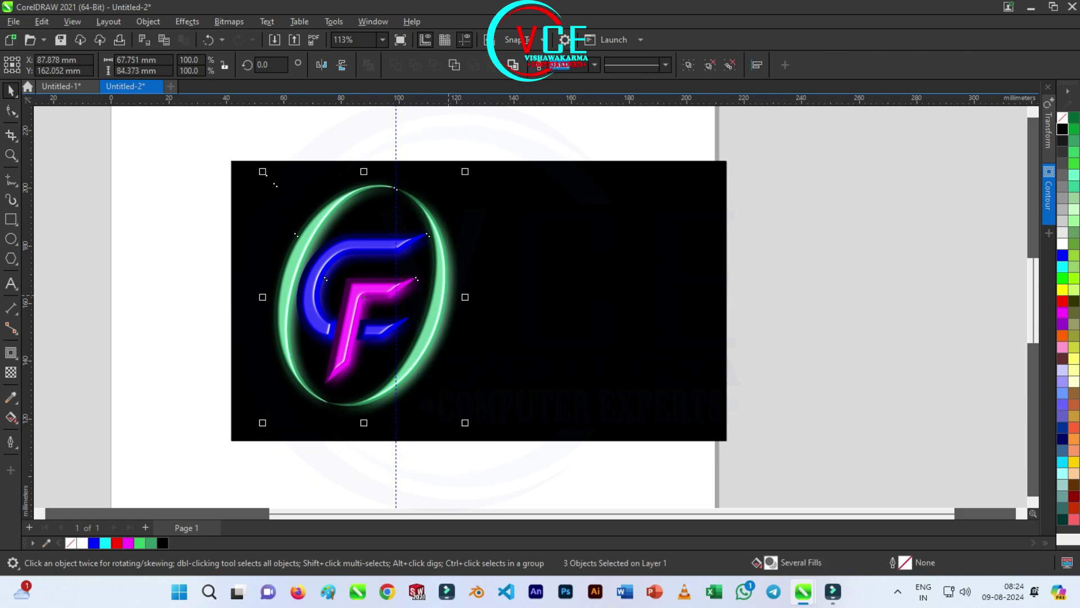
{"action": "right_click", "coordinate": [444, 295]}
{"action": "left_click", "coordinate": [476, 251]}
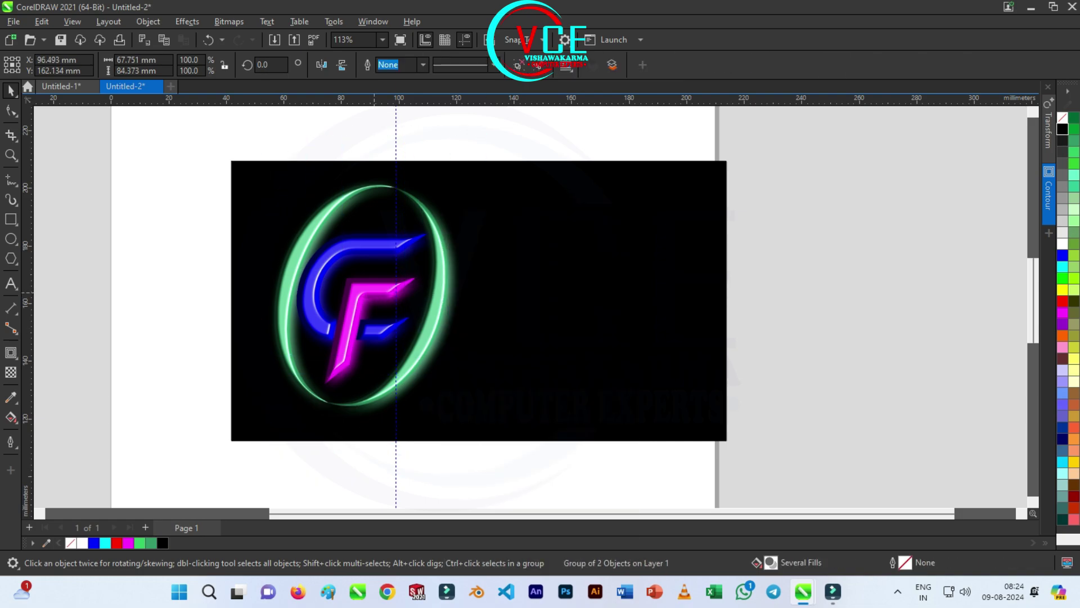
{"action": "left_click_drag", "start_coordinate": [441, 292], "coordinate": [648, 291]}
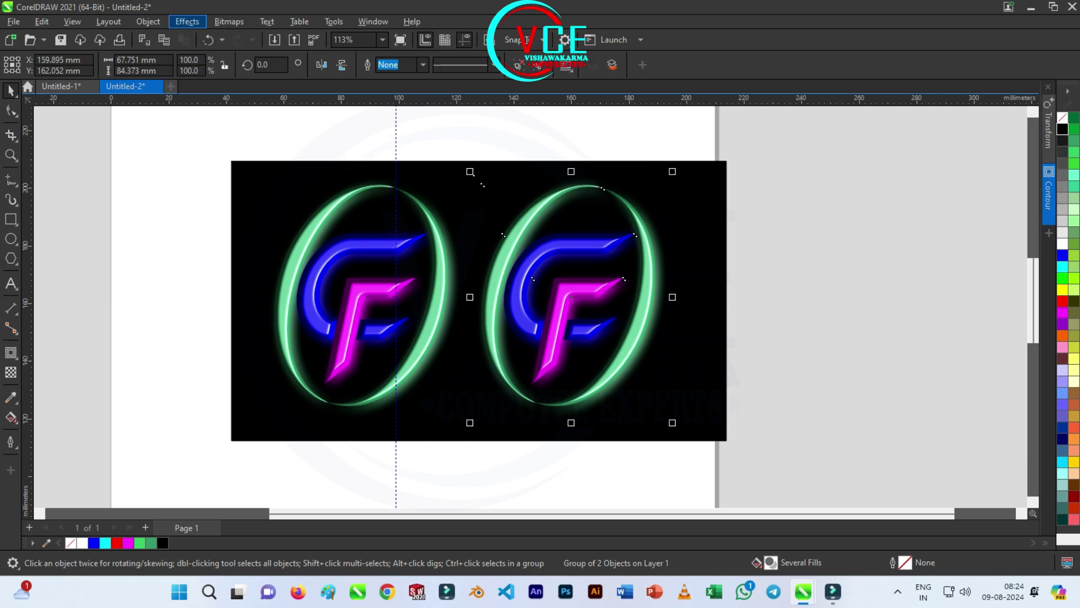
Recolour the copied logo with Hue/Saturation/Lightness, trying several hues and settling on hue -100, with saturation 23 and lightness 7.
{"action": "left_click", "coordinate": [188, 21]}
{"action": "mouse_move", "coordinate": [225, 73]}
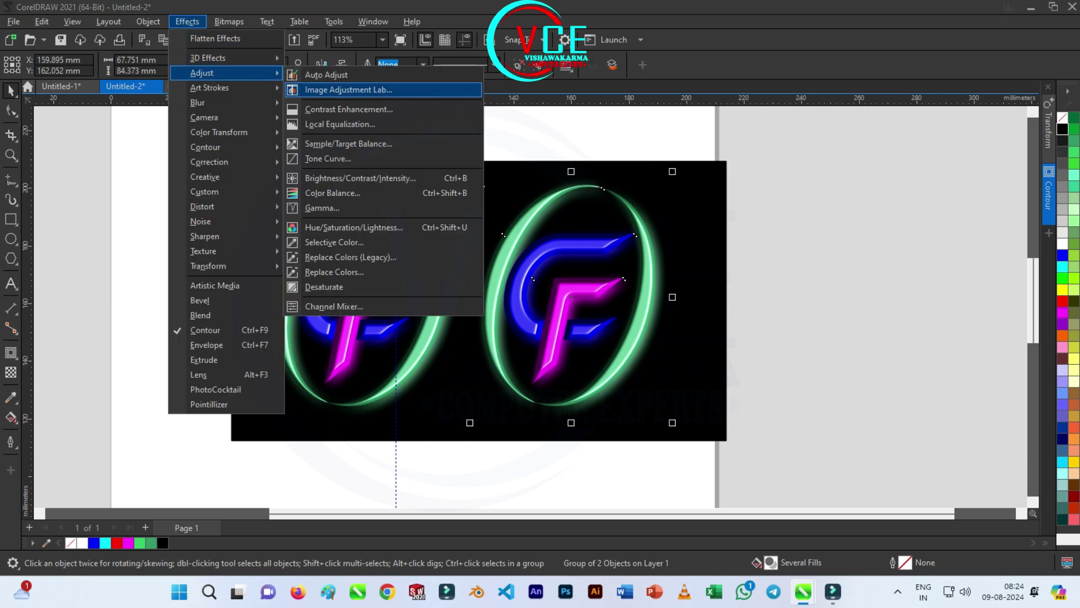
{"action": "left_click", "coordinate": [349, 228]}
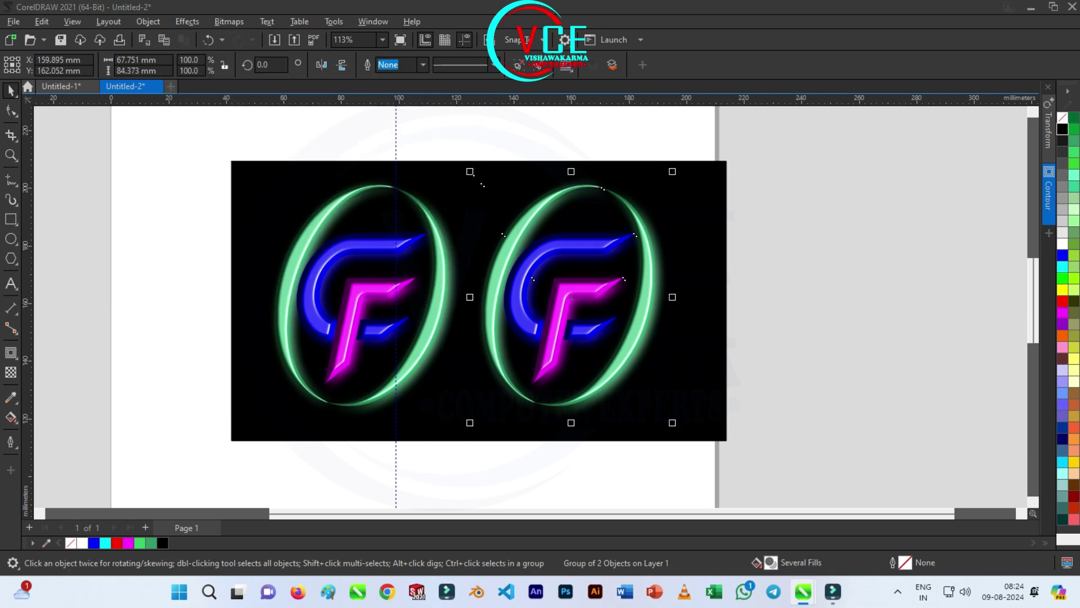
{"action": "left_click_drag", "start_coordinate": [579, 156], "coordinate": [871, 147]}
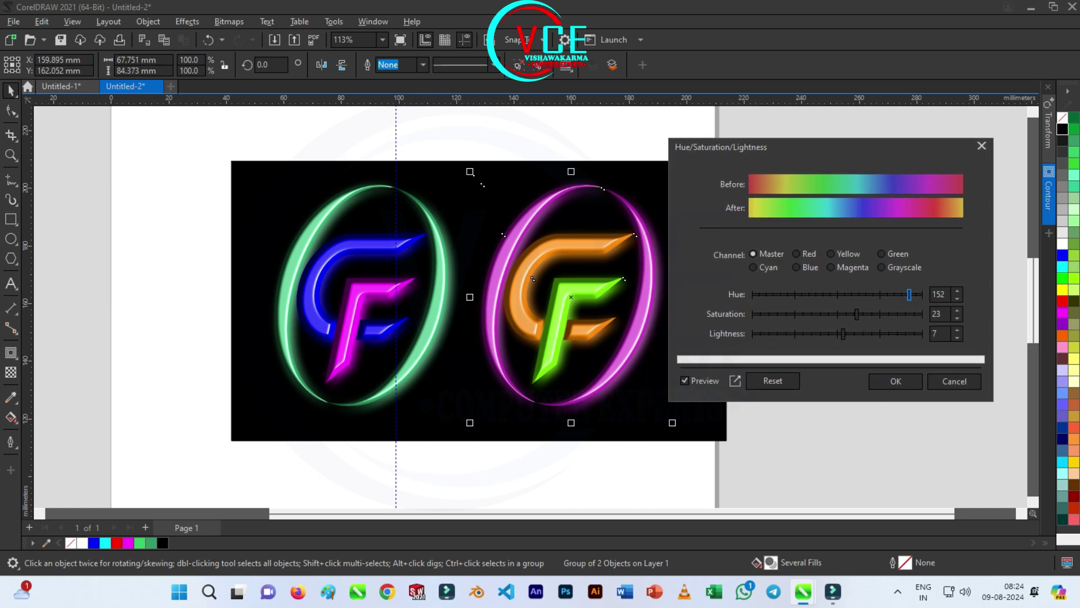
{"action": "left_click_drag", "start_coordinate": [909, 294], "coordinate": [761, 295]}
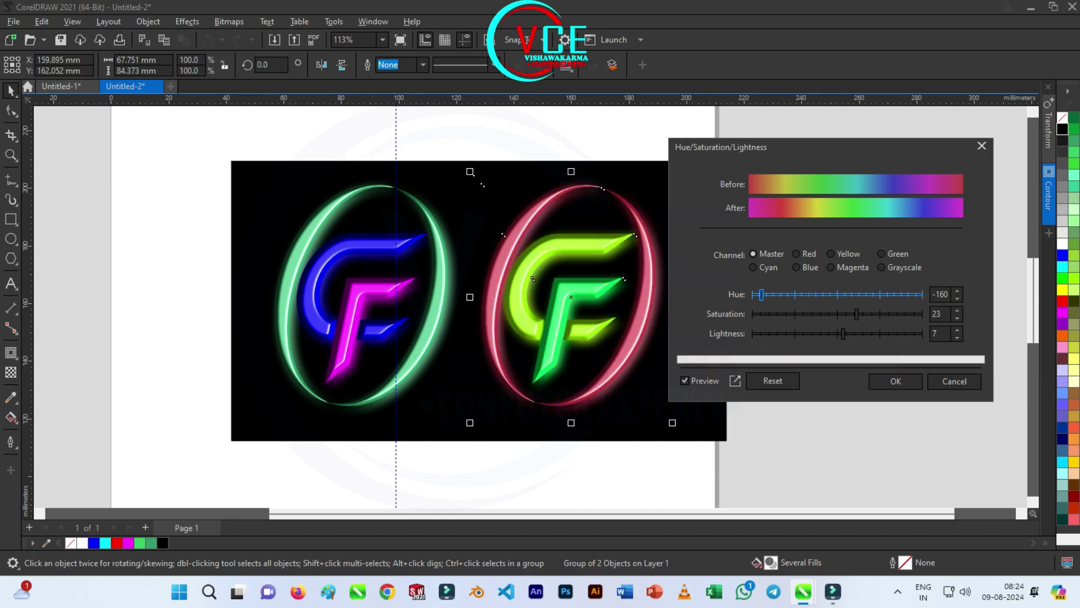
{"action": "left_click_drag", "start_coordinate": [761, 294], "coordinate": [777, 294]}
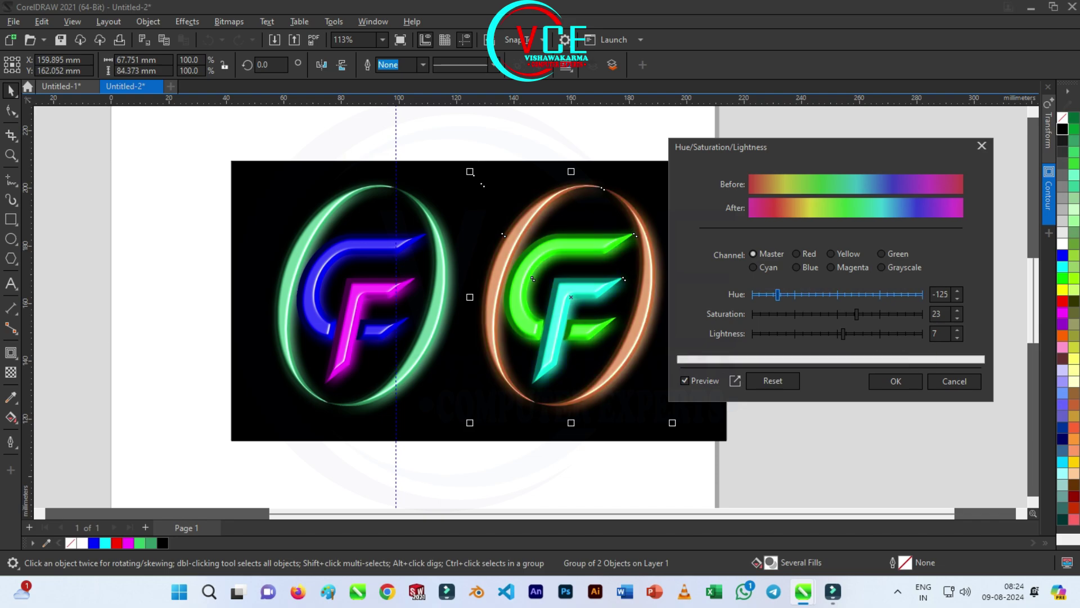
{"action": "left_click_drag", "start_coordinate": [778, 294], "coordinate": [914, 294]}
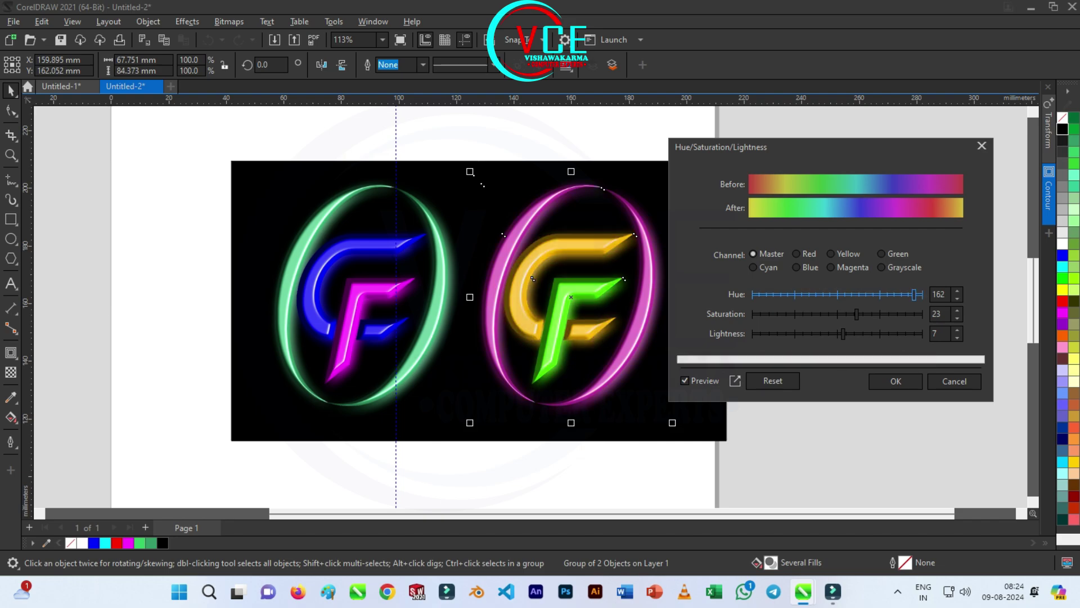
{"action": "left_click_drag", "start_coordinate": [914, 294], "coordinate": [814, 294]}
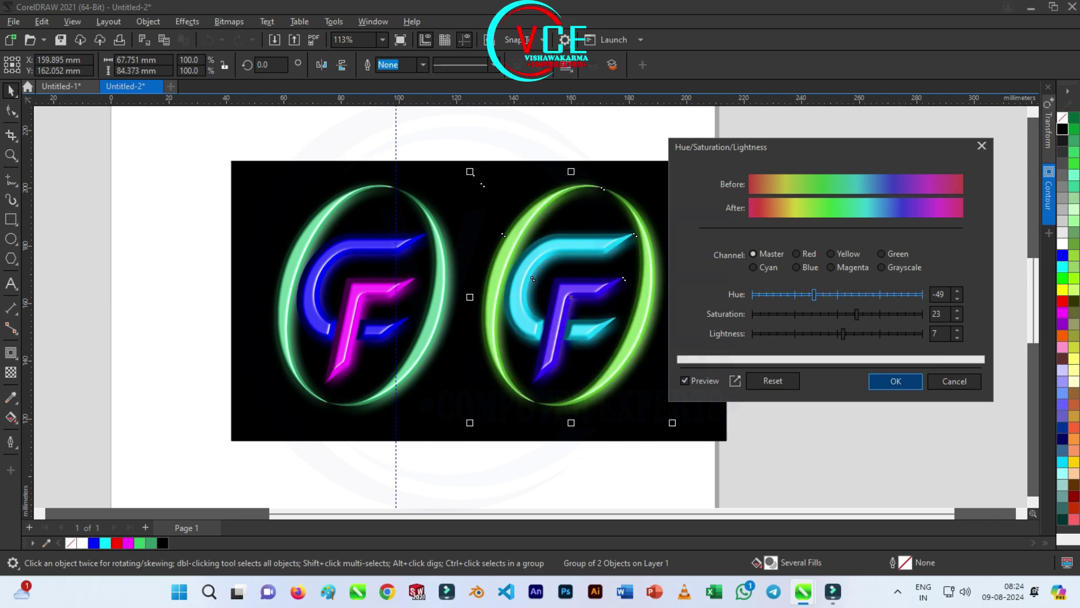
{"action": "left_click_drag", "start_coordinate": [814, 294], "coordinate": [789, 294]}
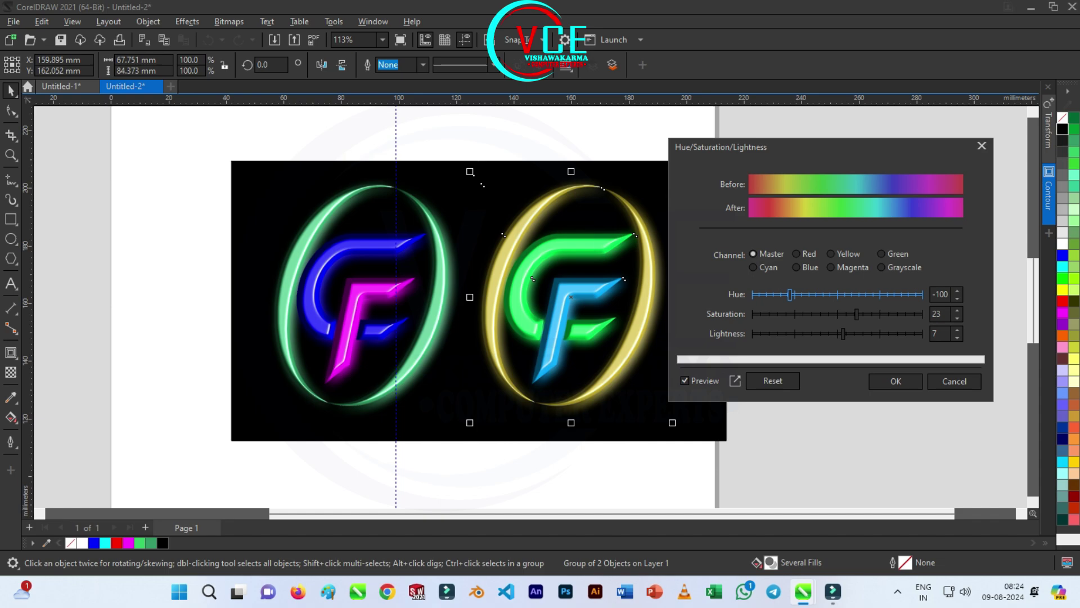
{"action": "left_click", "coordinate": [896, 381]}
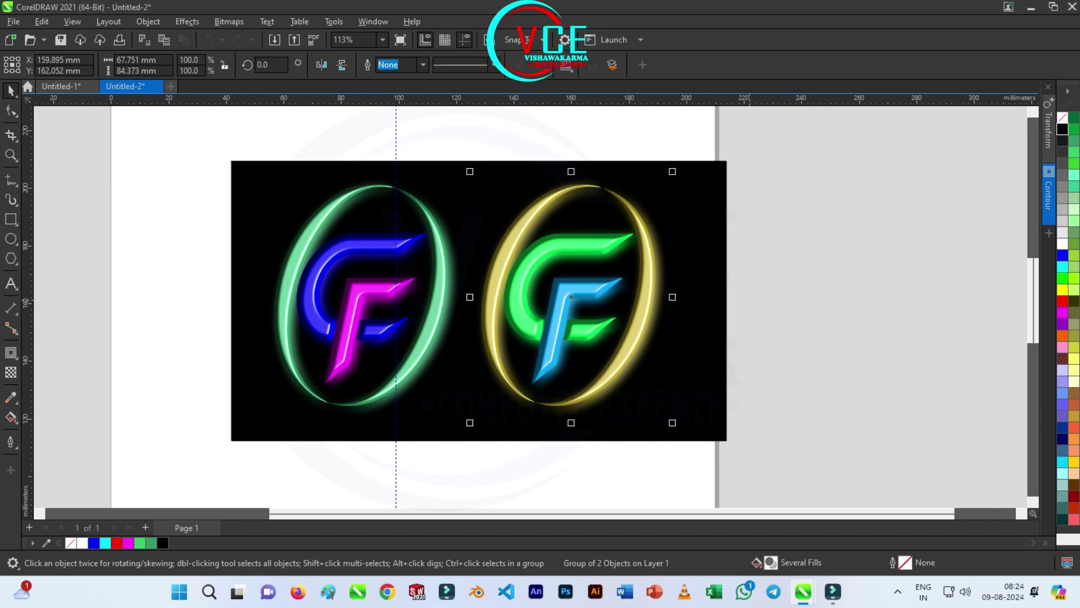
{"action": "key", "text": "Escape"}
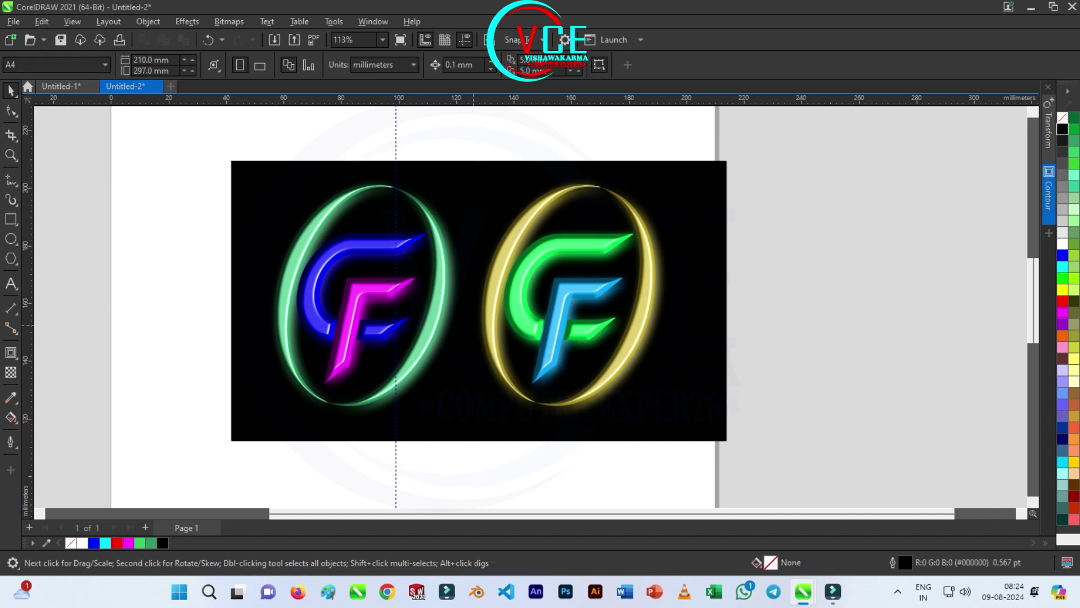
Draw a flat ellipse about 29.6 × 4.7 mm just below the green ring and fill it with light mint (#66FFCC).
{"action": "scroll", "coordinate": [444, 378], "scroll_direction": "up", "scroll_amount": 2}
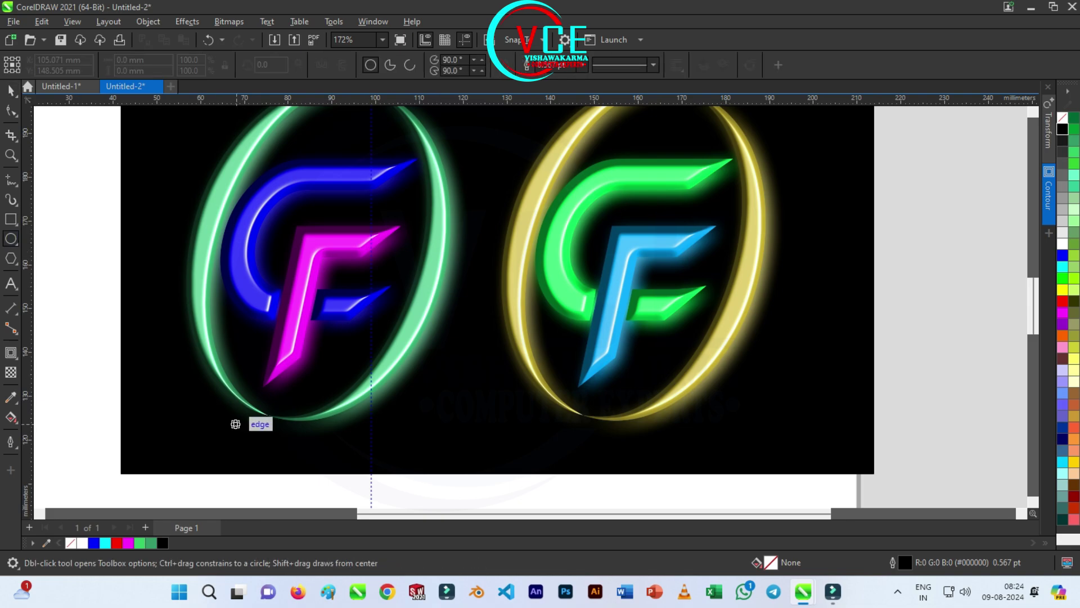
{"action": "left_click_drag", "start_coordinate": [229, 423], "coordinate": [359, 445]}
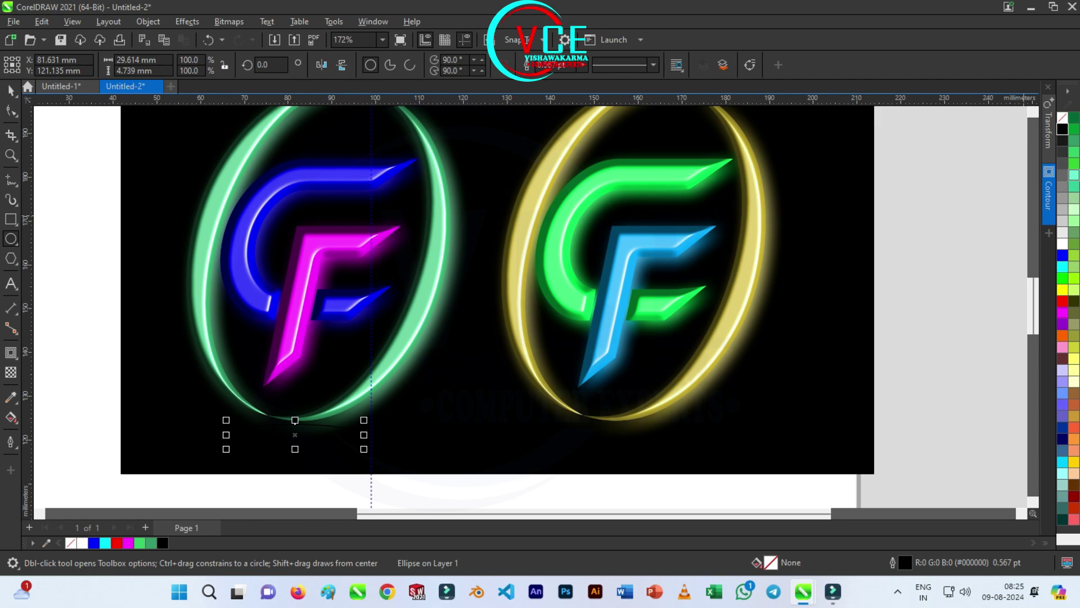
{"action": "left_click", "coordinate": [1074, 174]}
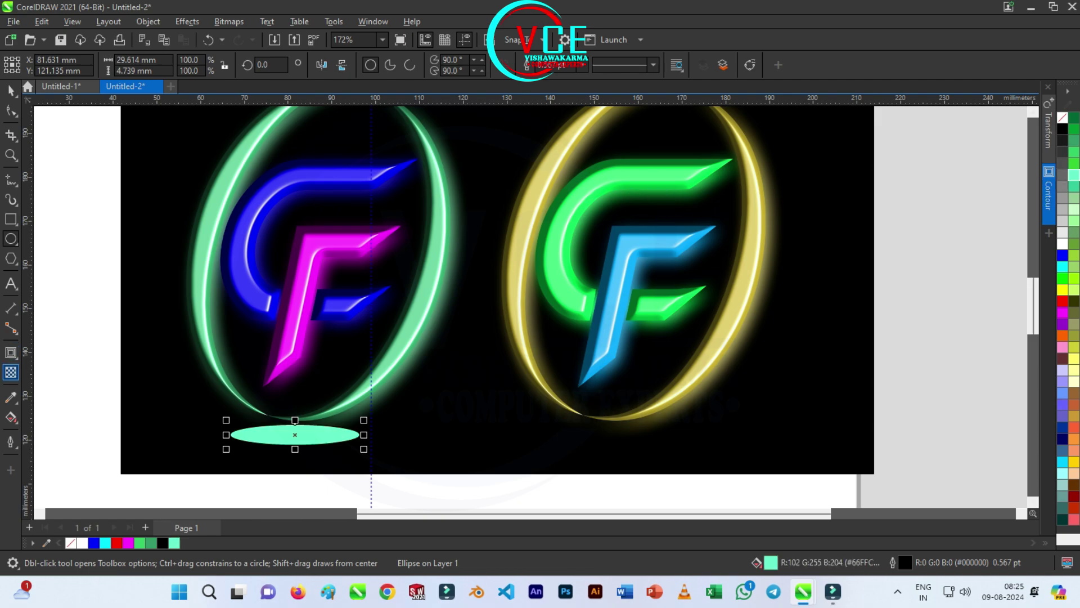
Apply an elliptical fountain transparency to the mint ellipse so that it fades from its center outwards.
{"action": "left_click", "coordinate": [11, 372]}
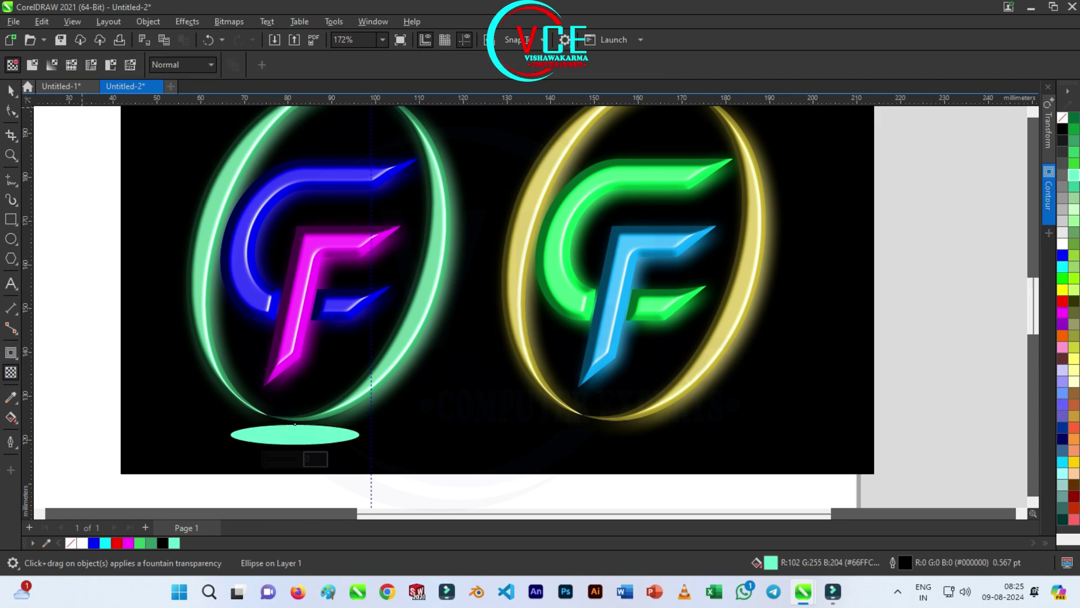
{"action": "left_click_drag", "start_coordinate": [230, 434], "coordinate": [360, 434]}
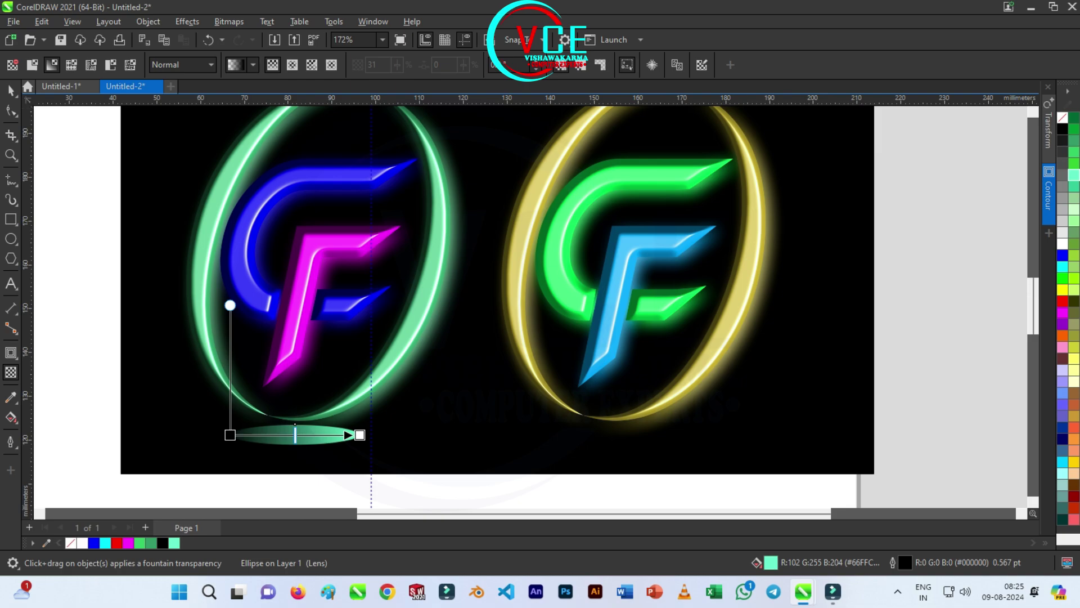
{"action": "left_click", "coordinate": [292, 65]}
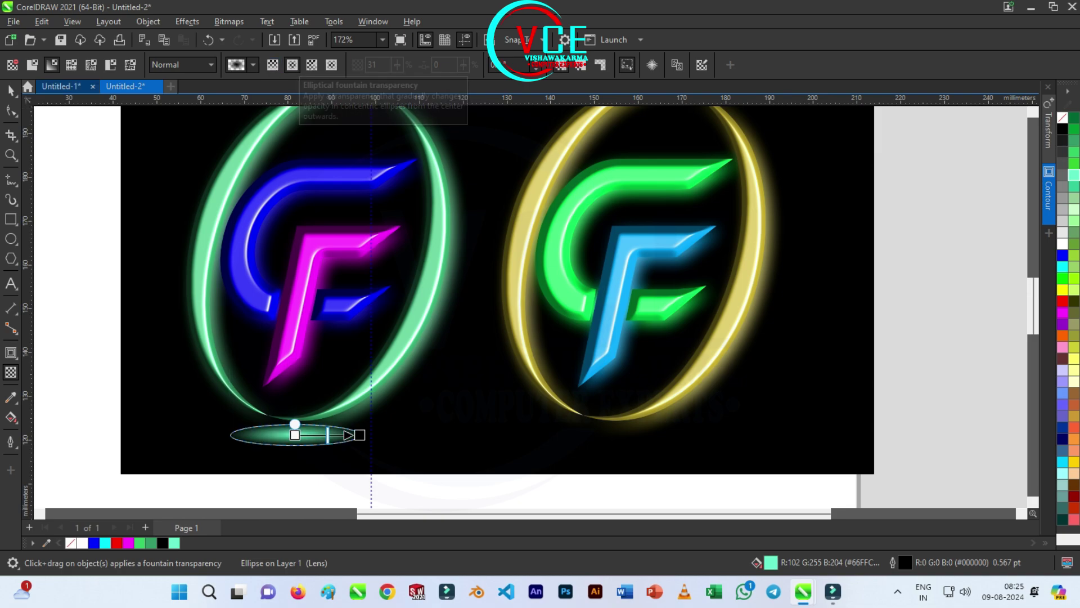
{"action": "left_click", "coordinate": [10, 91]}
{"action": "key", "text": "space"}
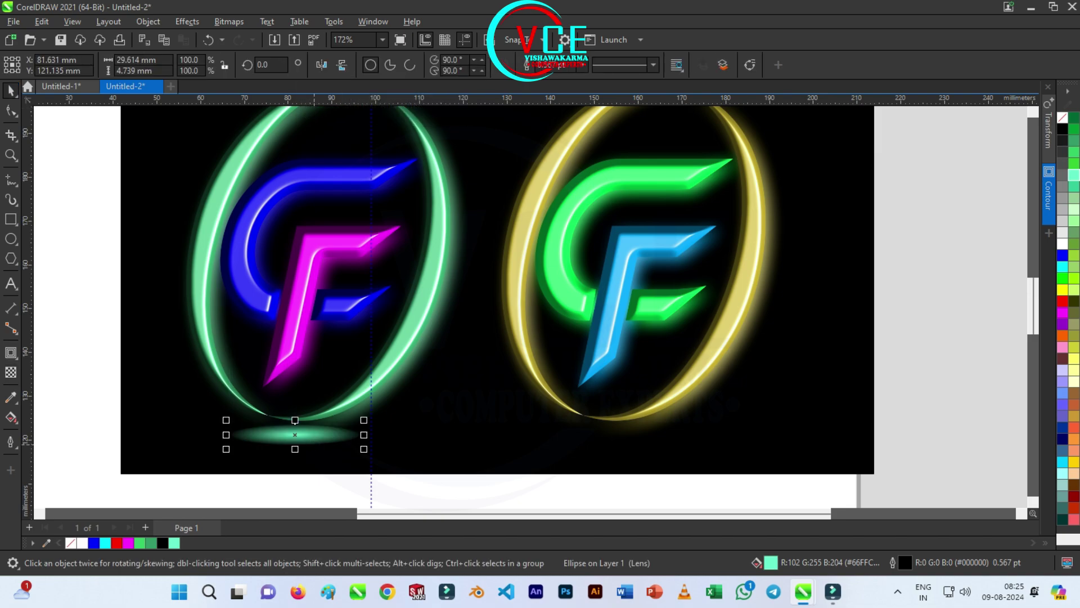
Nudge the faded mint ellipse down by about 0.8 mm, away from the green ring.
{"action": "key", "text": "Down"}
{"action": "key", "text": "Down"}
{"action": "key", "text": "Down"}
{"action": "key", "text": "Down"}
{"action": "key", "text": "Down"}
{"action": "key", "text": "Down"}
{"action": "key", "text": "Down"}
{"action": "key", "text": "Down"}
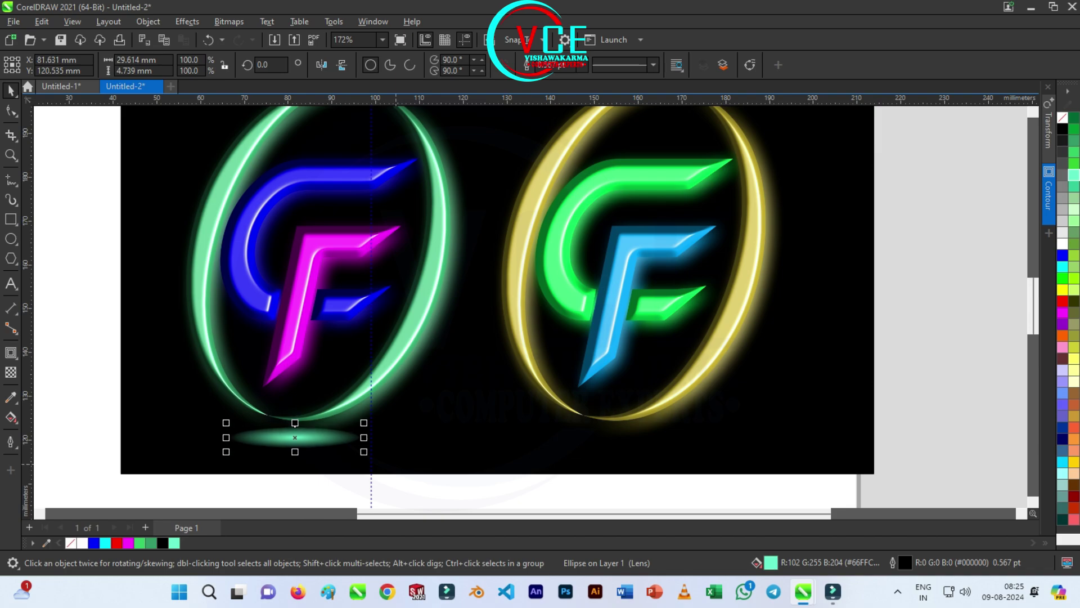
Copy the mint light beneath the yellow ring and recolour it, trying several yellows and settling on light yellow (#FFFF66).
{"action": "left_click_drag", "start_coordinate": [295, 438], "coordinate": [637, 439]}
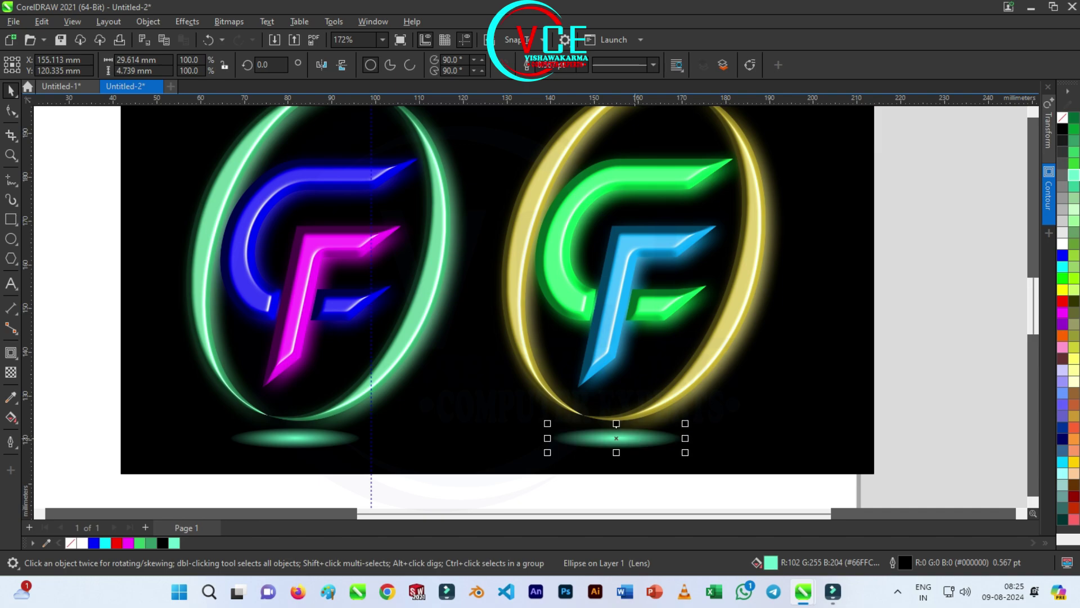
{"action": "left_click", "coordinate": [1062, 289]}
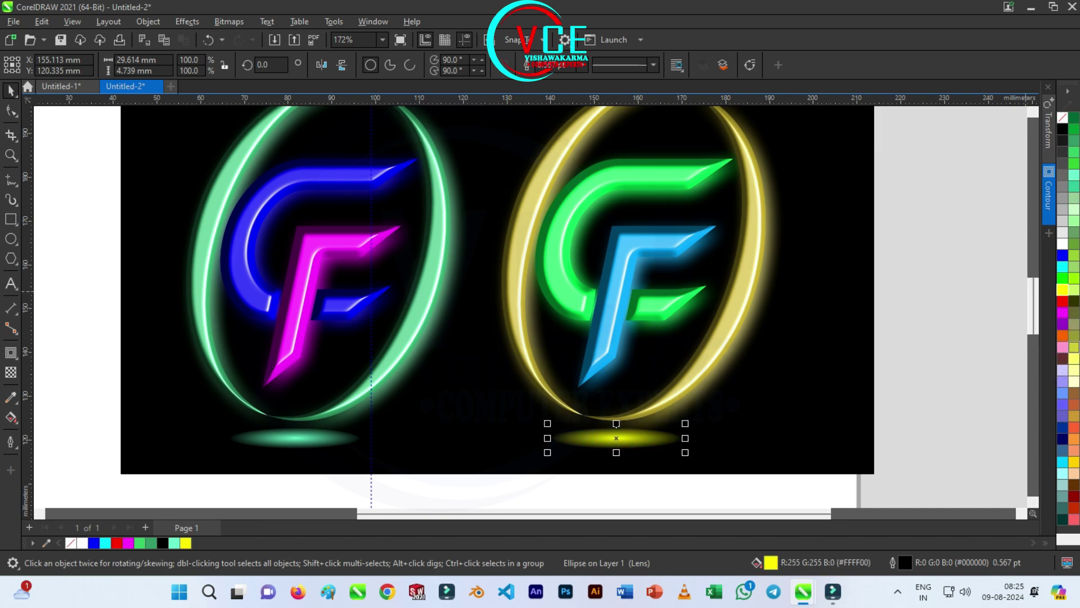
{"action": "left_click", "coordinate": [1074, 359]}
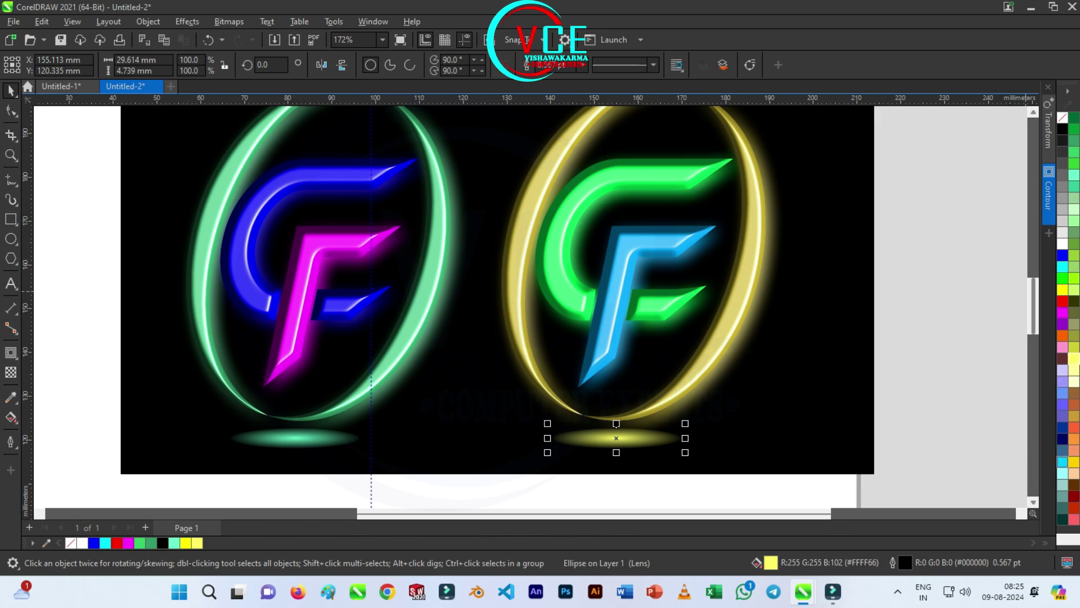
{"action": "left_click", "coordinate": [1074, 462]}
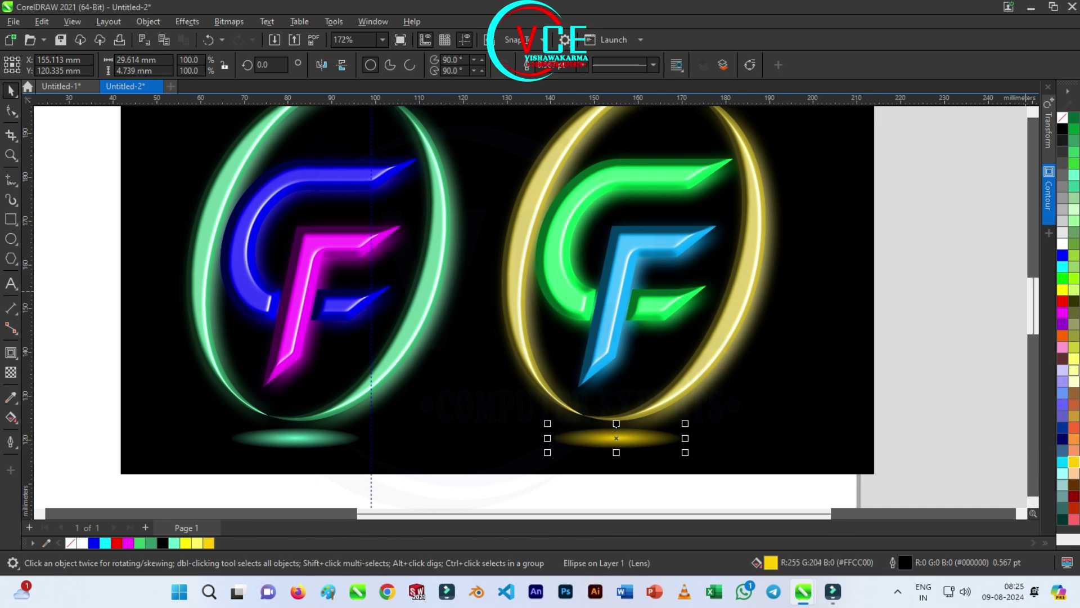
{"action": "left_click", "coordinate": [1073, 359]}
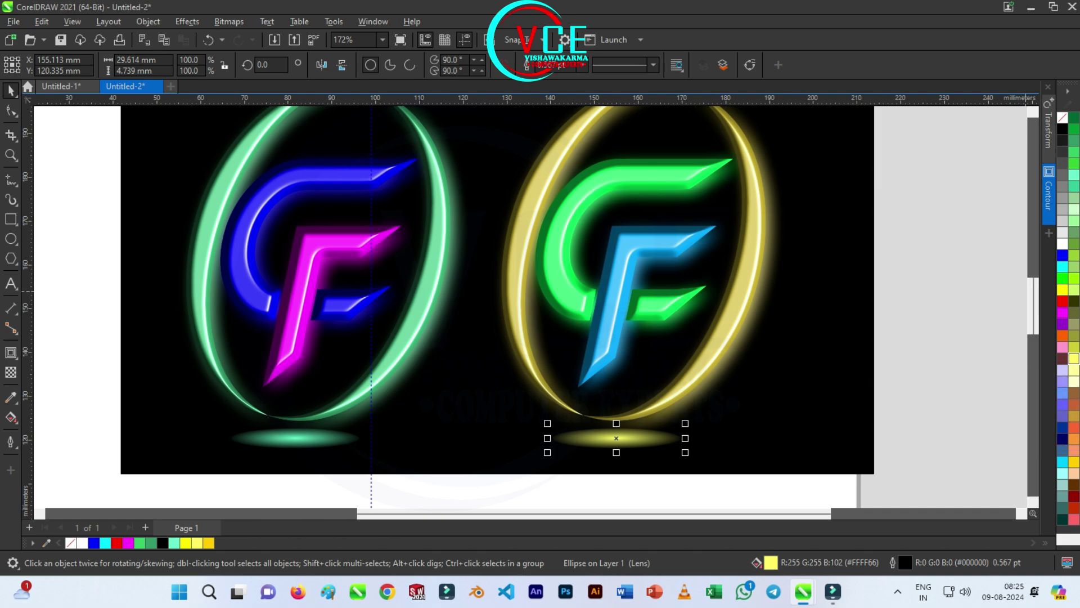
{"action": "scroll", "coordinate": [485, 469], "scroll_direction": "down", "scroll_amount": 1}
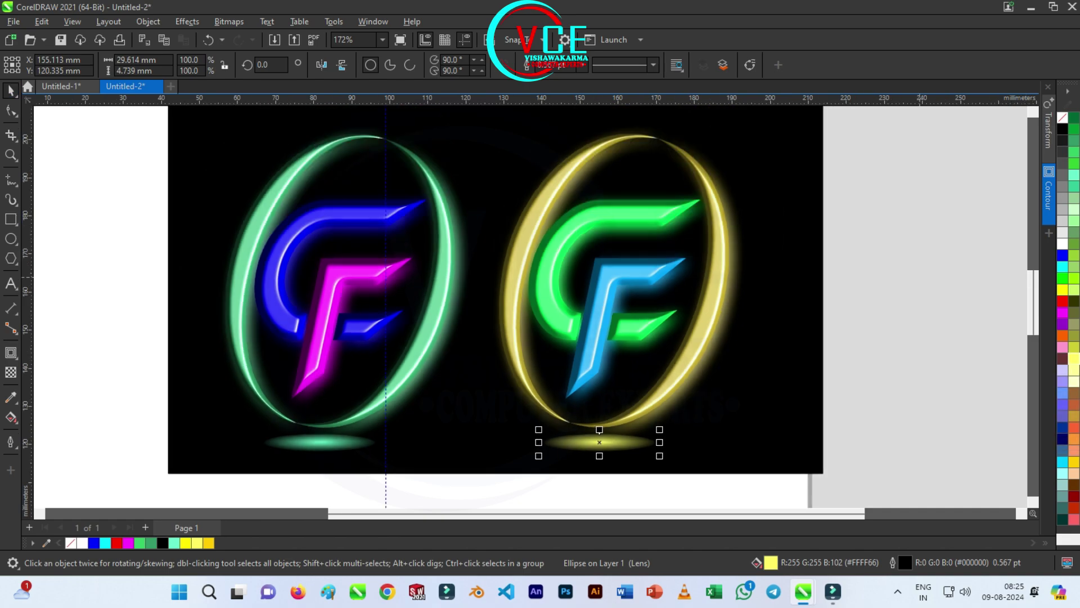
{"action": "left_click", "coordinate": [920, 276]}
Give the black background rectangle an 8 pt outline and colour it grey (#B3B3B3) after trying white.
{"action": "scroll", "coordinate": [547, 288], "scroll_direction": "down", "scroll_amount": 1}
{"action": "scroll", "coordinate": [509, 204], "scroll_direction": "up", "scroll_amount": 1}
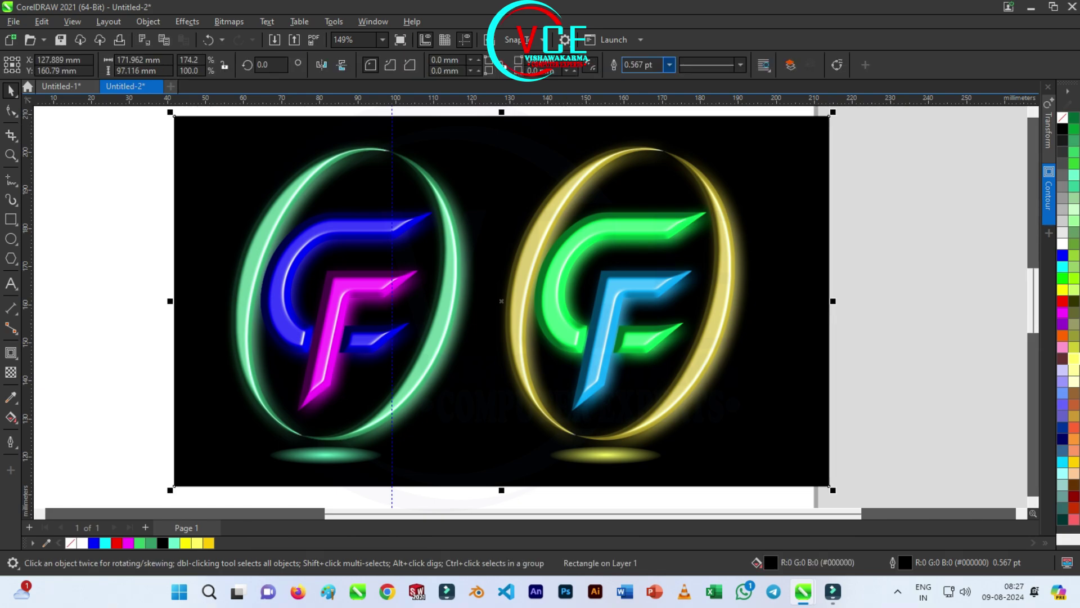
{"action": "left_click", "coordinate": [670, 64]}
{"action": "left_click", "coordinate": [647, 170]}
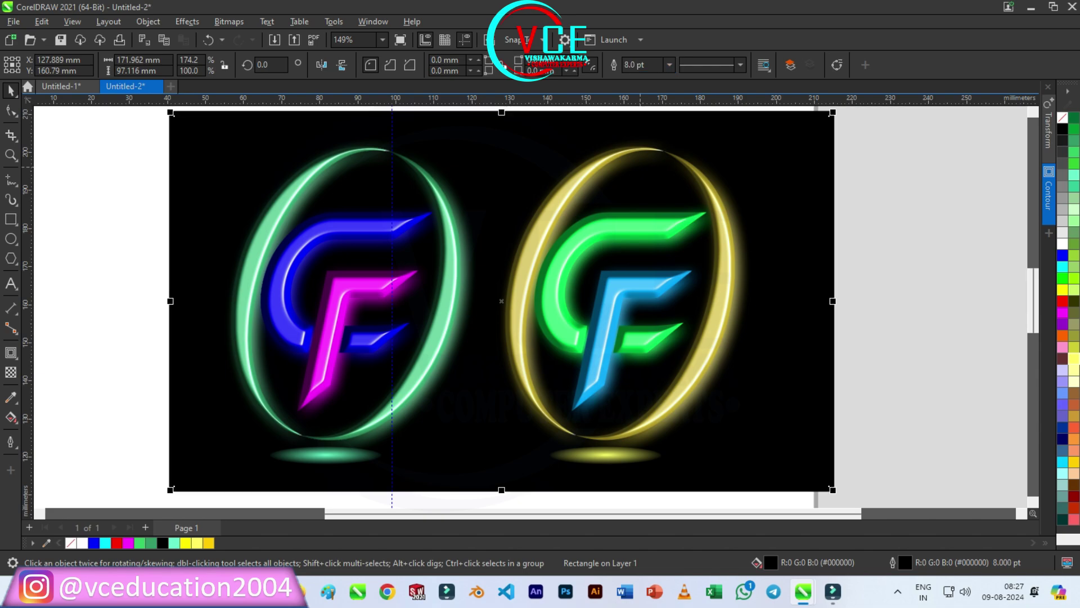
{"action": "right_click", "coordinate": [1062, 244]}
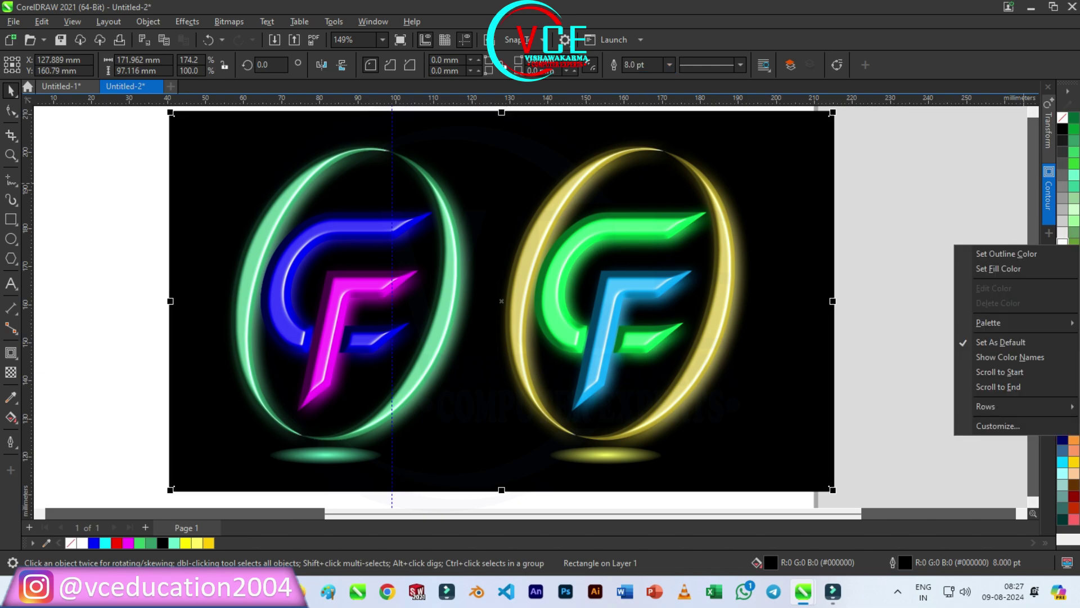
{"action": "left_click", "coordinate": [1052, 252]}
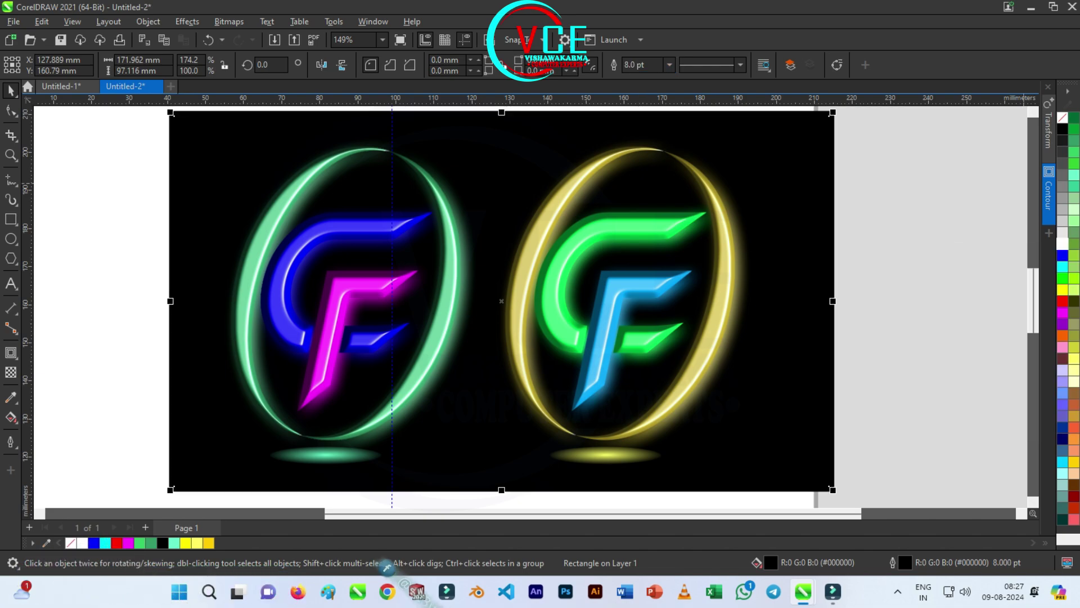
{"action": "right_click", "coordinate": [1062, 209]}
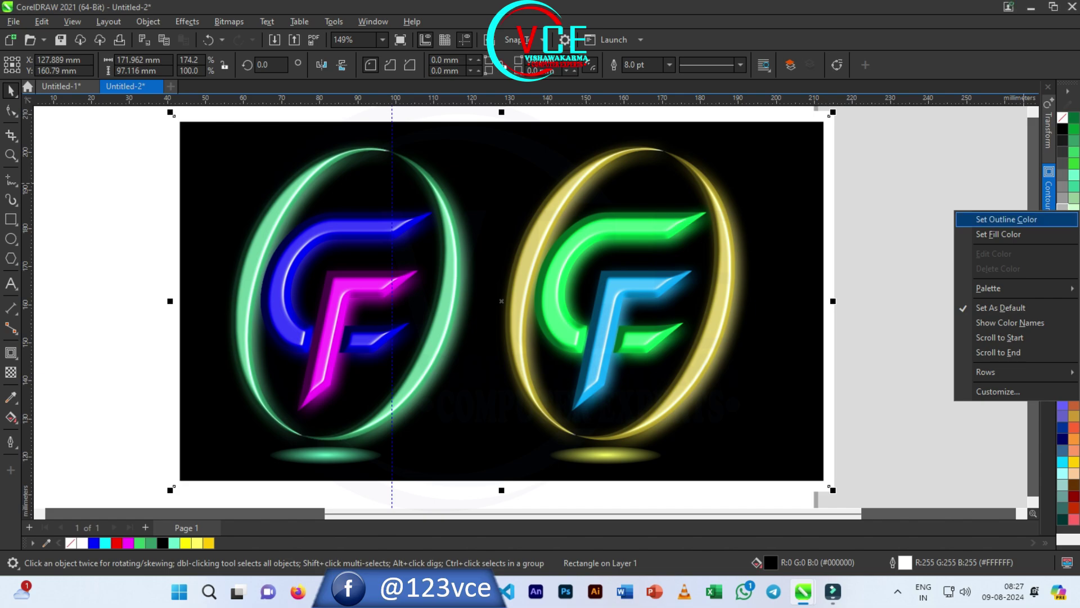
{"action": "left_click", "coordinate": [1050, 220]}
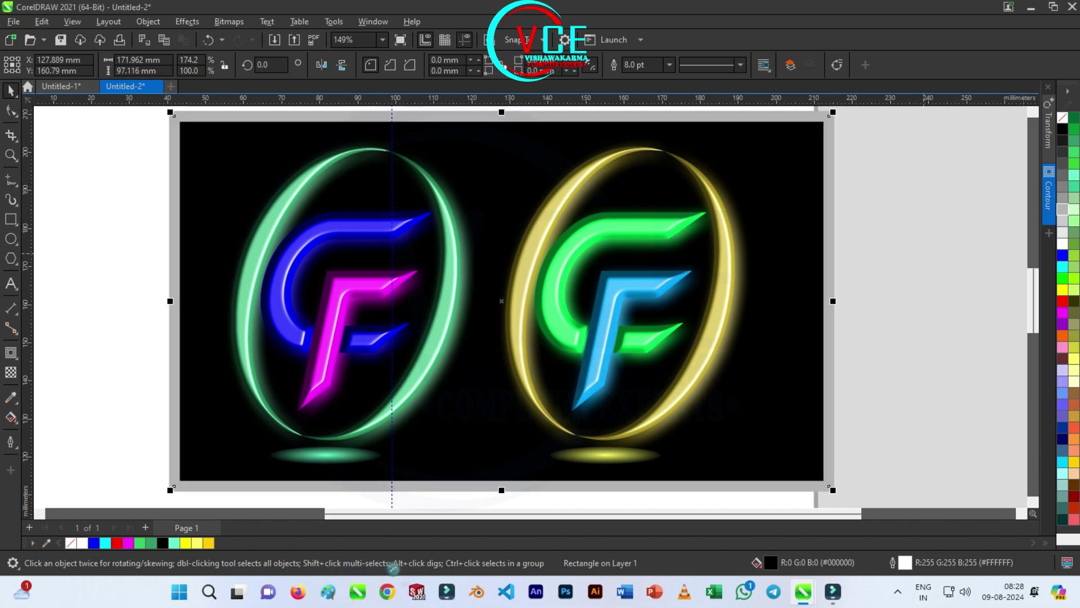
Convert the background's grey outline to an object and apply a contour to its center.
{"action": "scroll", "coordinate": [267, 235], "scroll_direction": "down", "scroll_amount": 1}
{"action": "left_click", "coordinate": [148, 22]}
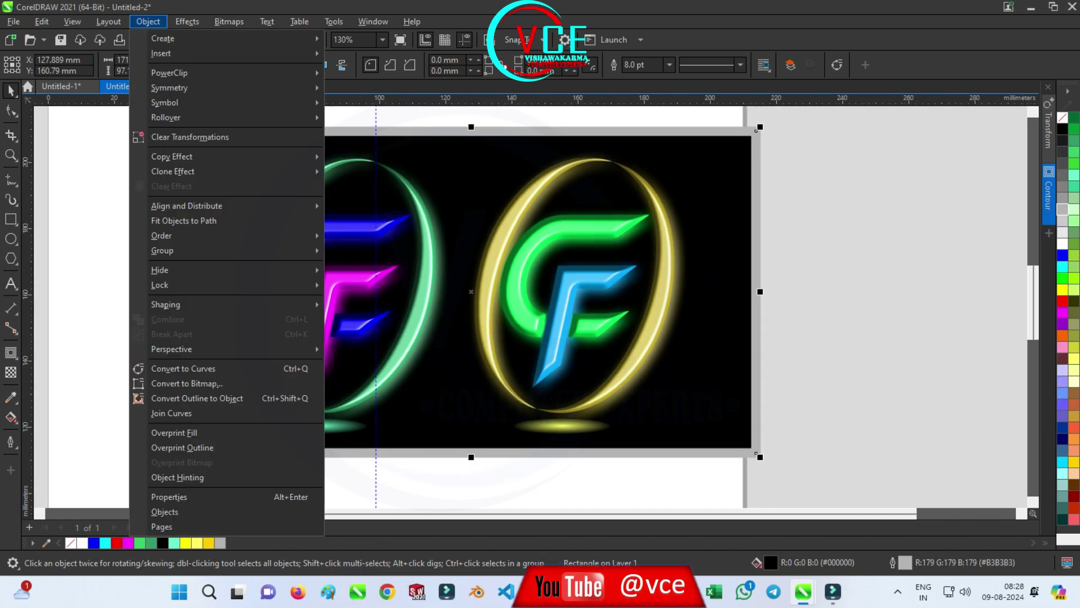
{"action": "left_click", "coordinate": [197, 398]}
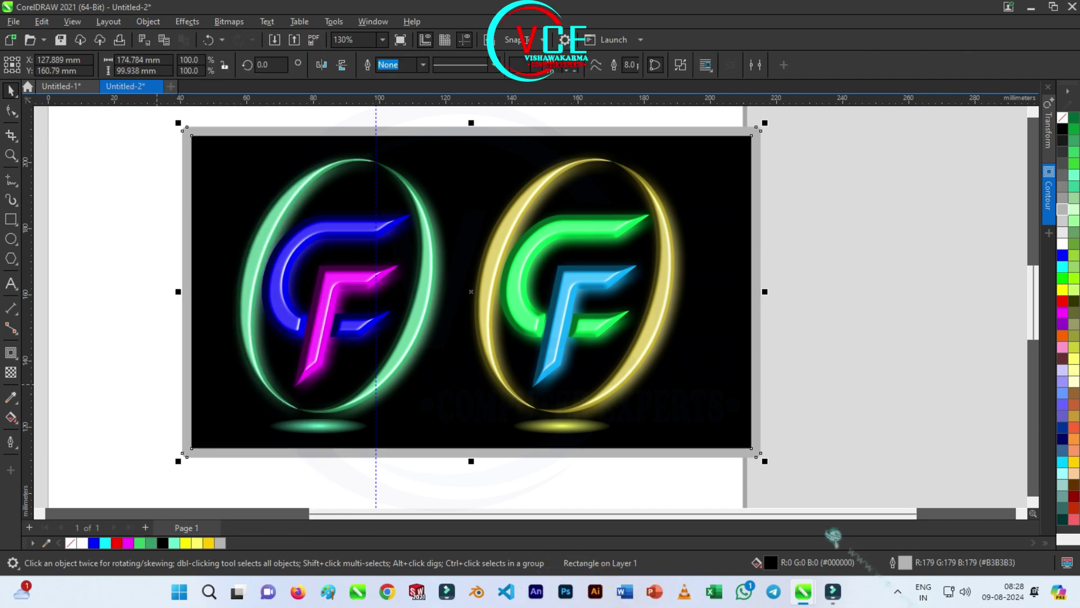
{"action": "left_click", "coordinate": [13, 356]}
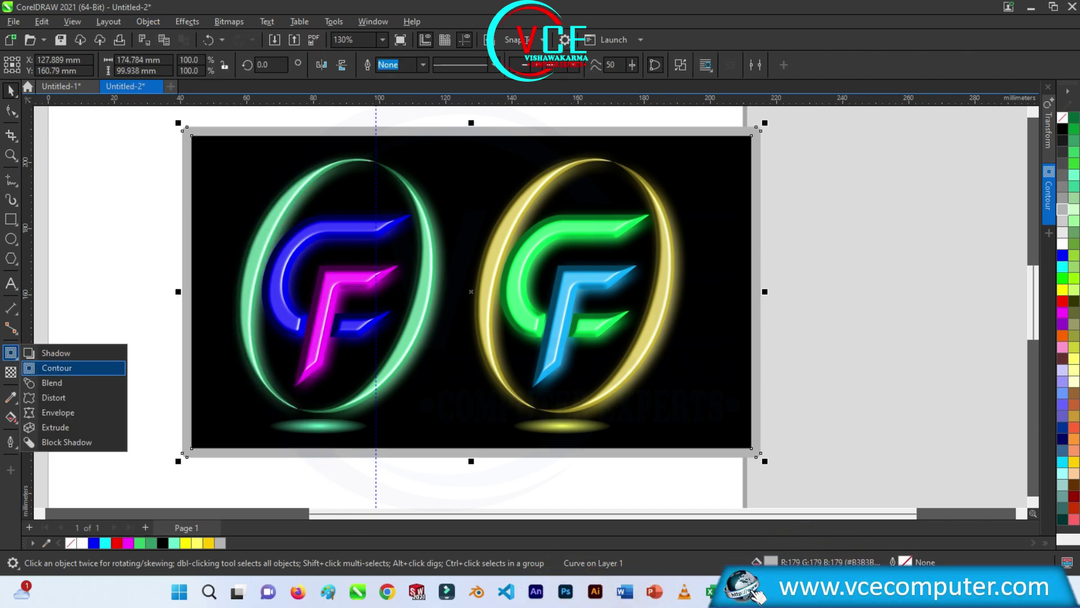
{"action": "left_click", "coordinate": [56, 367]}
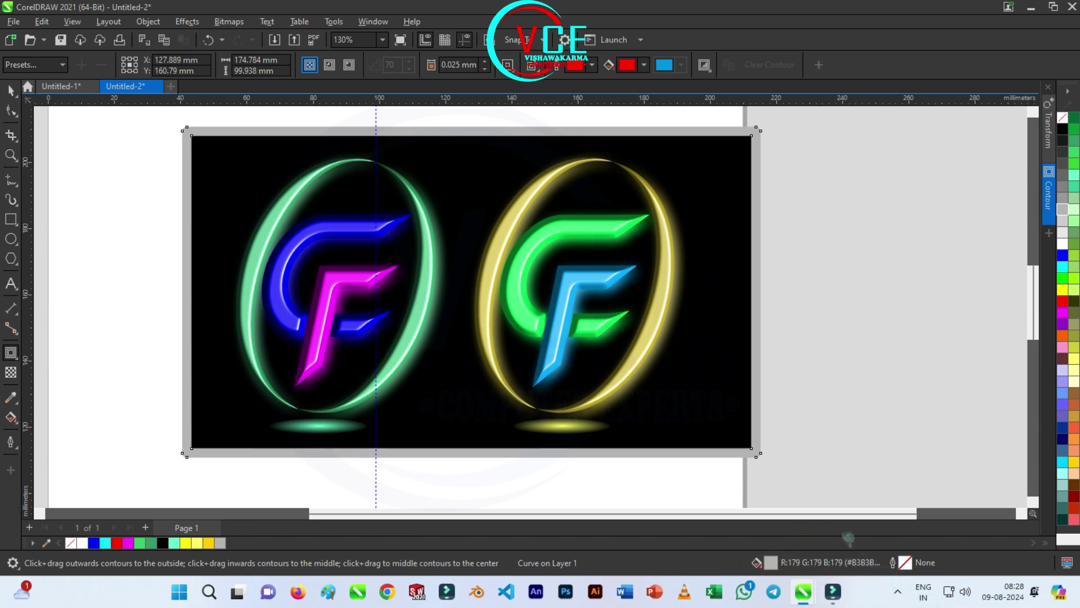
{"action": "left_click", "coordinate": [310, 65]}
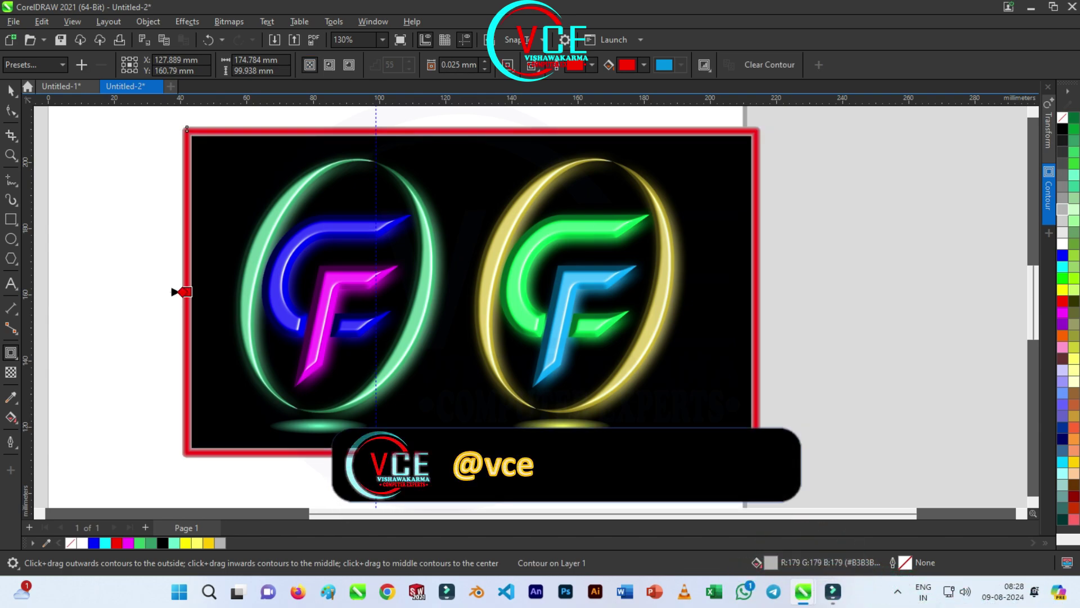
Set the frame contour's fill colour to white (#FFFFFF).
{"action": "left_click", "coordinate": [643, 65]}
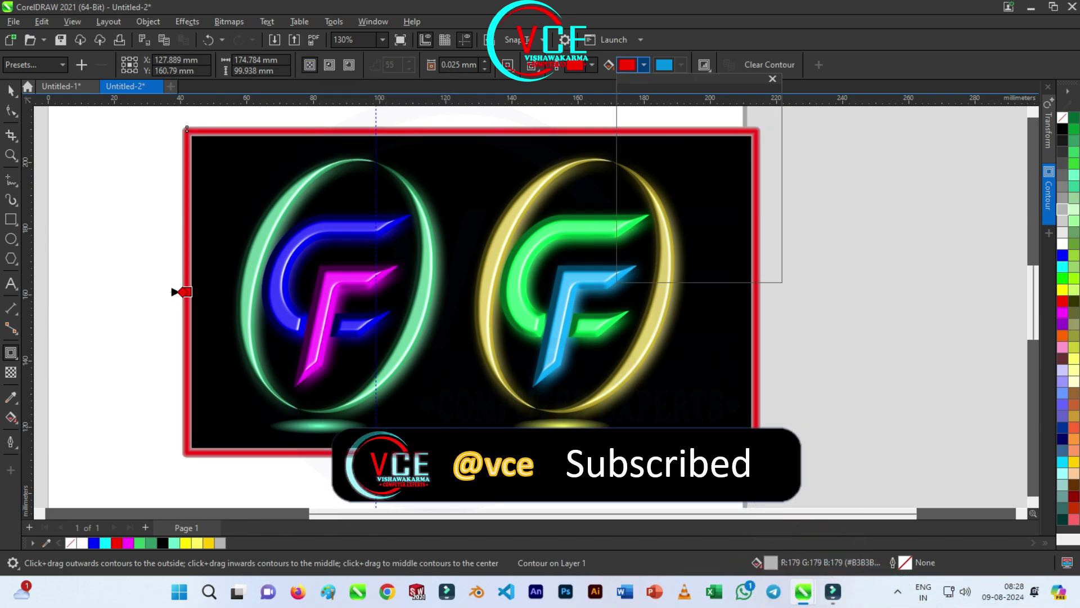
{"action": "left_click_drag", "start_coordinate": [666, 150], "coordinate": [627, 127]}
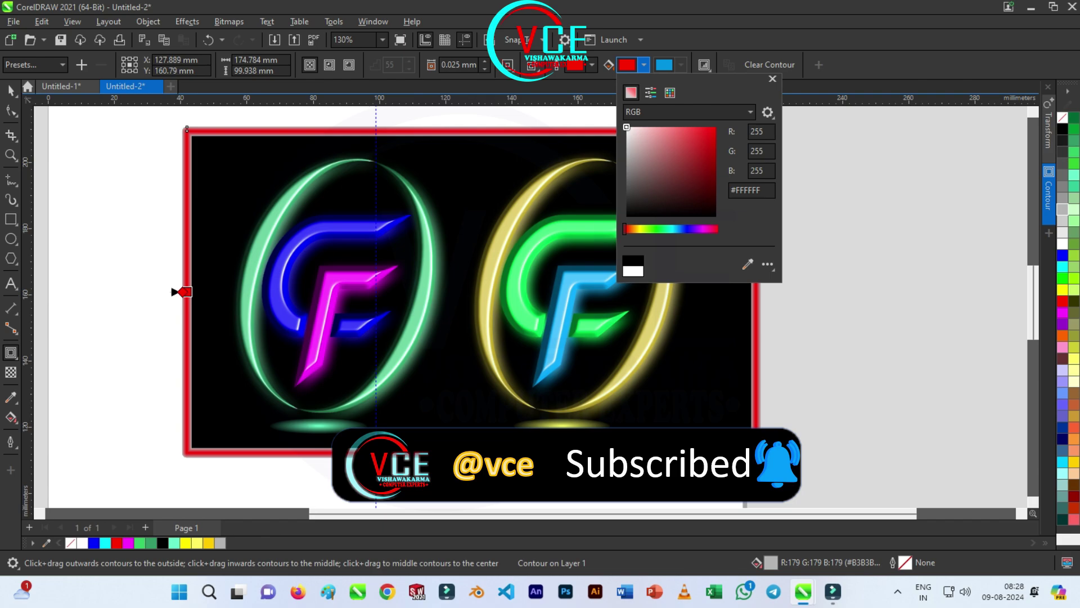
{"action": "key", "text": "Escape"}
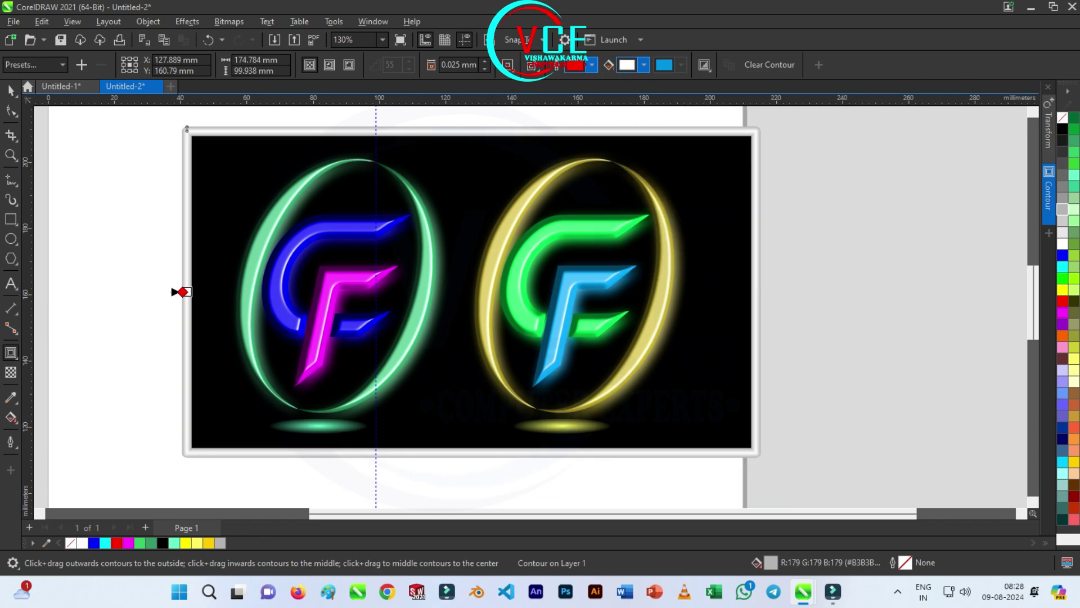
Fill the base shape of the contoured frame with black (#000000) for a metallic black-to-white blend.
{"action": "scroll", "coordinate": [757, 115], "scroll_direction": "up", "scroll_amount": 4}
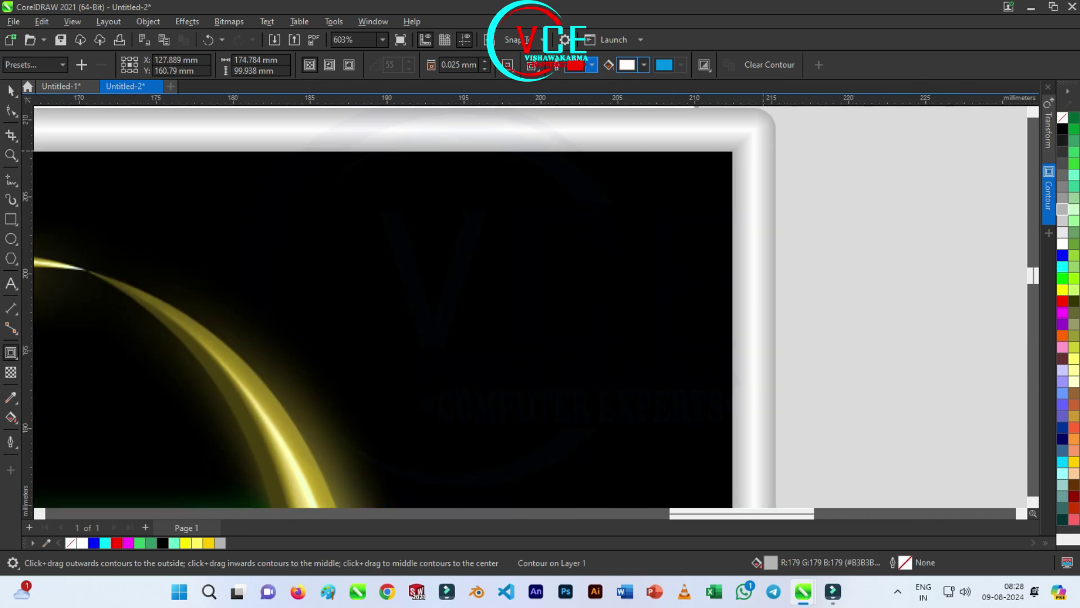
{"action": "left_click", "coordinate": [10, 90]}
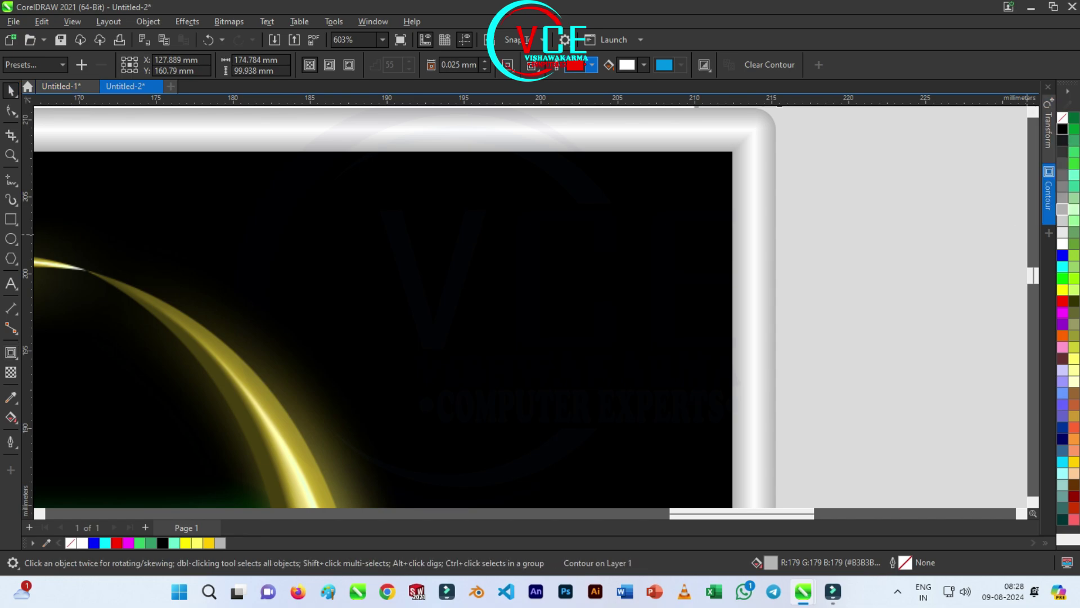
{"action": "left_click", "coordinate": [1062, 129]}
{"action": "scroll", "coordinate": [720, 190], "scroll_direction": "down", "scroll_amount": 7}
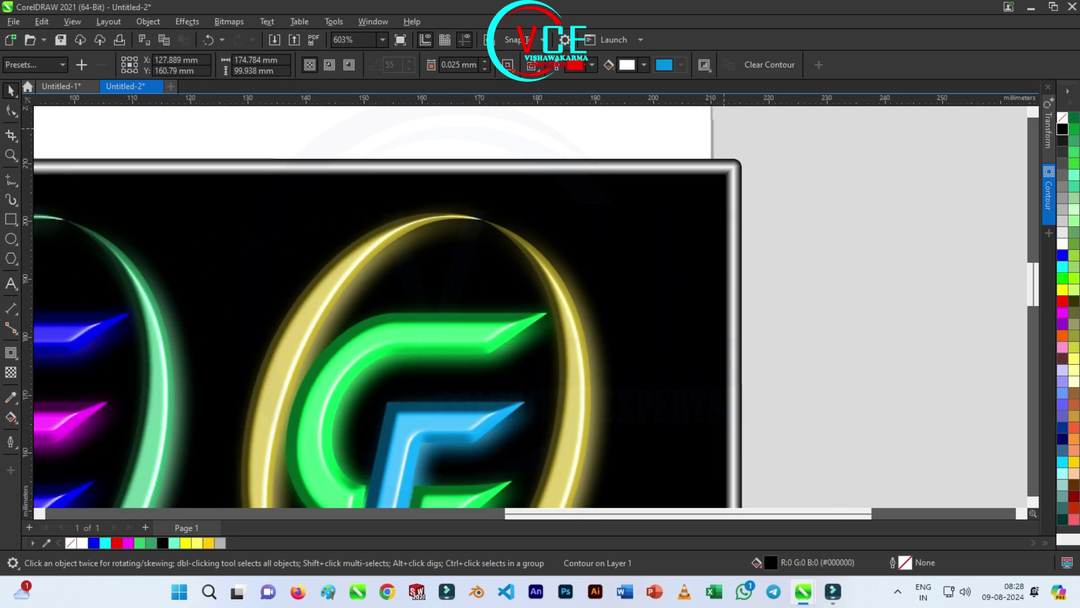
{"action": "scroll", "coordinate": [776, 138], "scroll_direction": "down", "scroll_amount": 10}
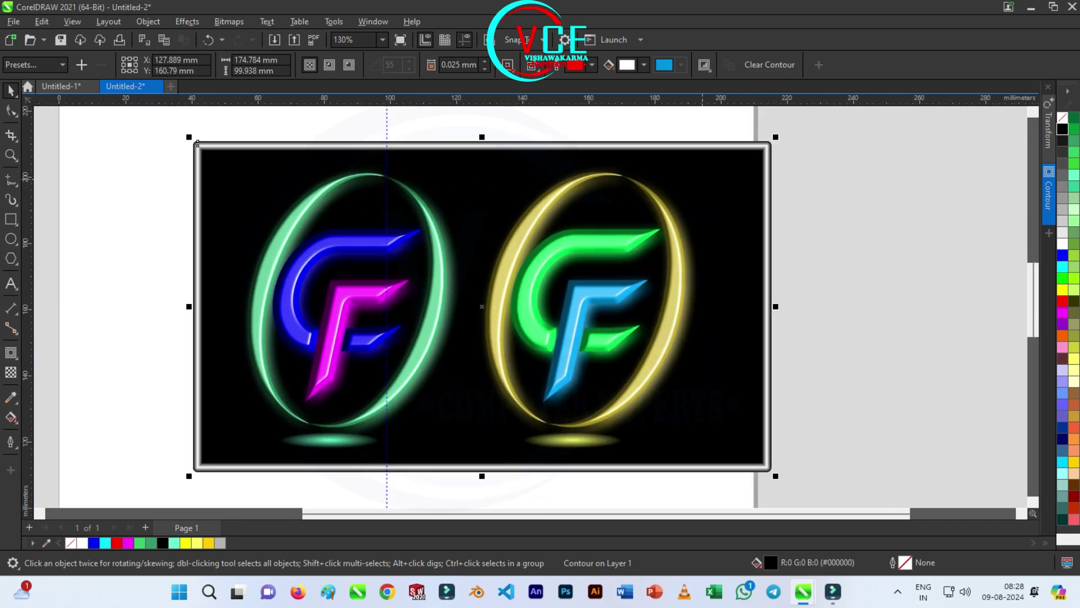
{"action": "scroll", "coordinate": [198, 143], "scroll_direction": "up", "scroll_amount": 1}
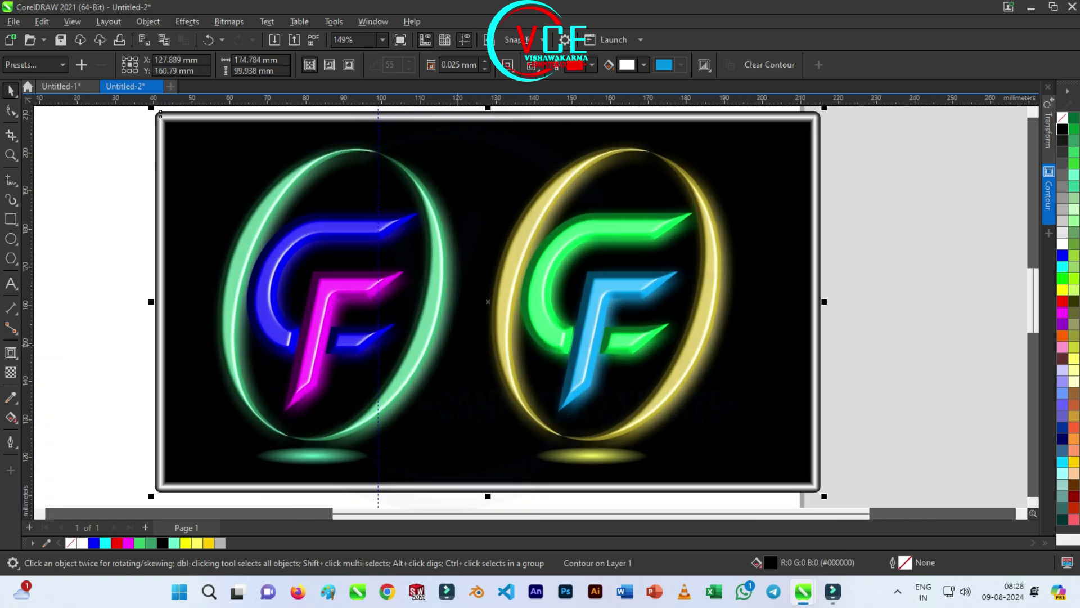